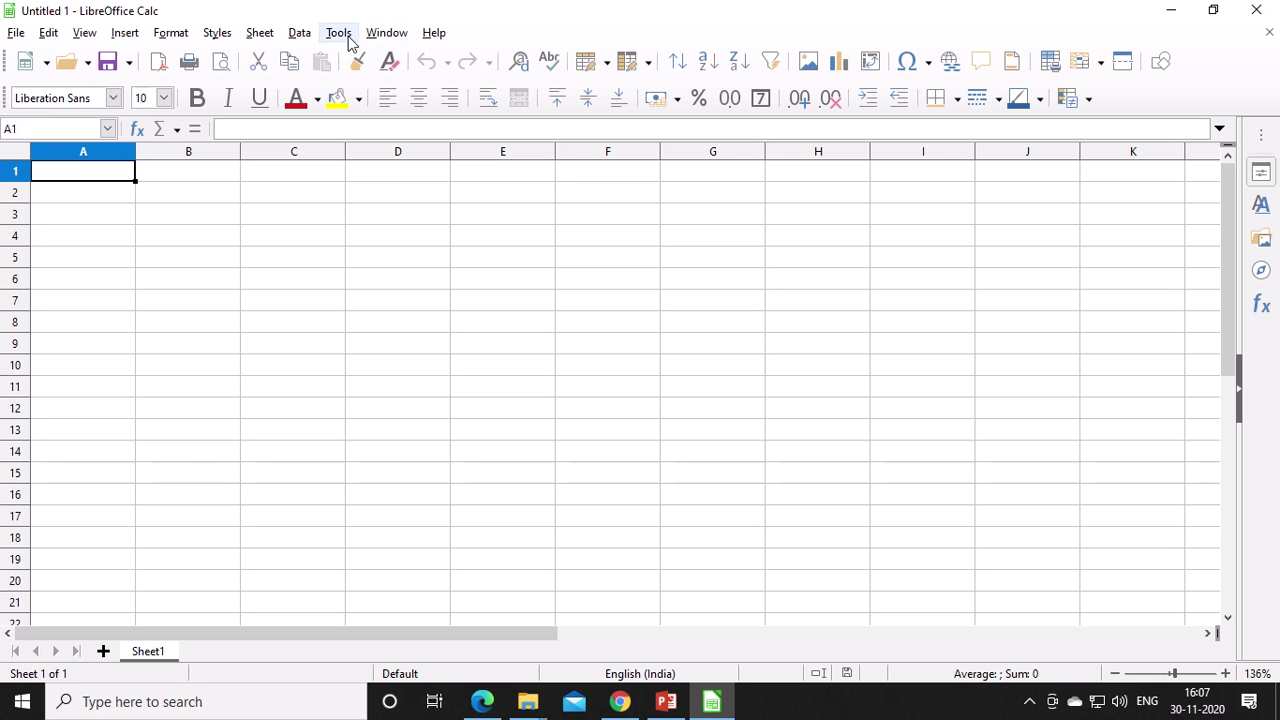
Step: Look through the available commands for files, viewing, inserting, styles, sheet data, tools and windows without running any
click(15, 38)
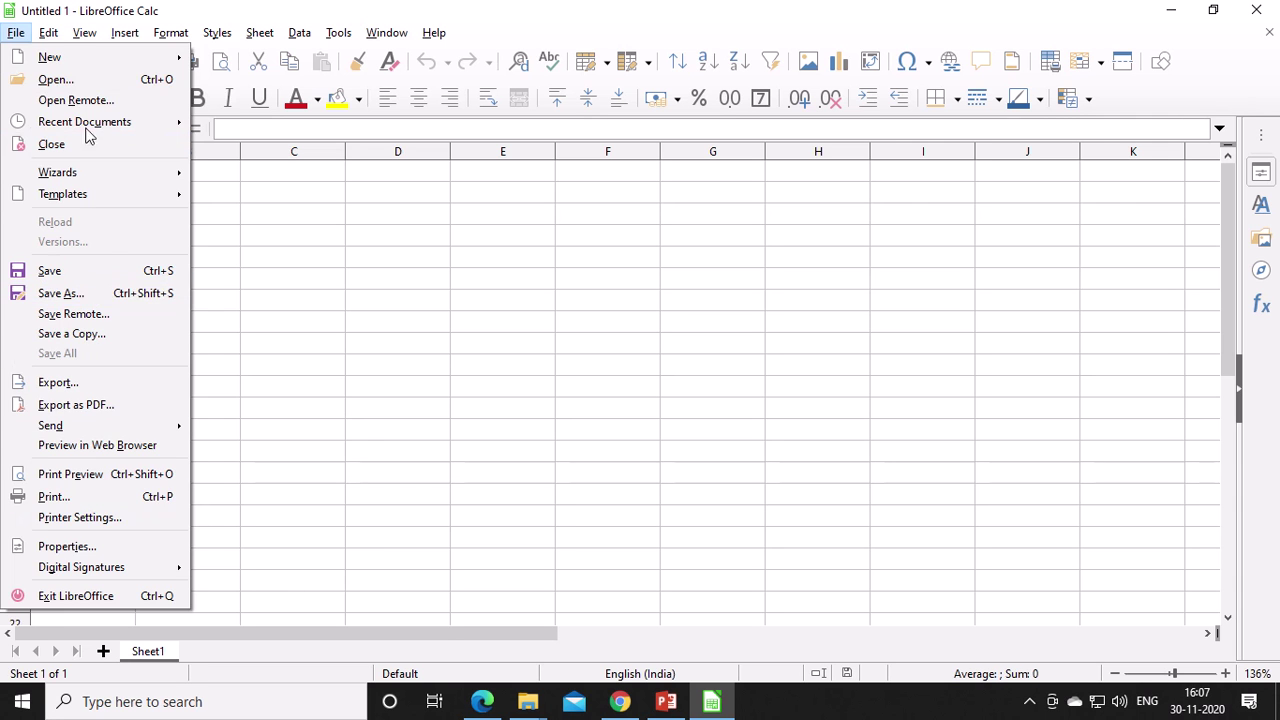
mouse_move(46, 34)
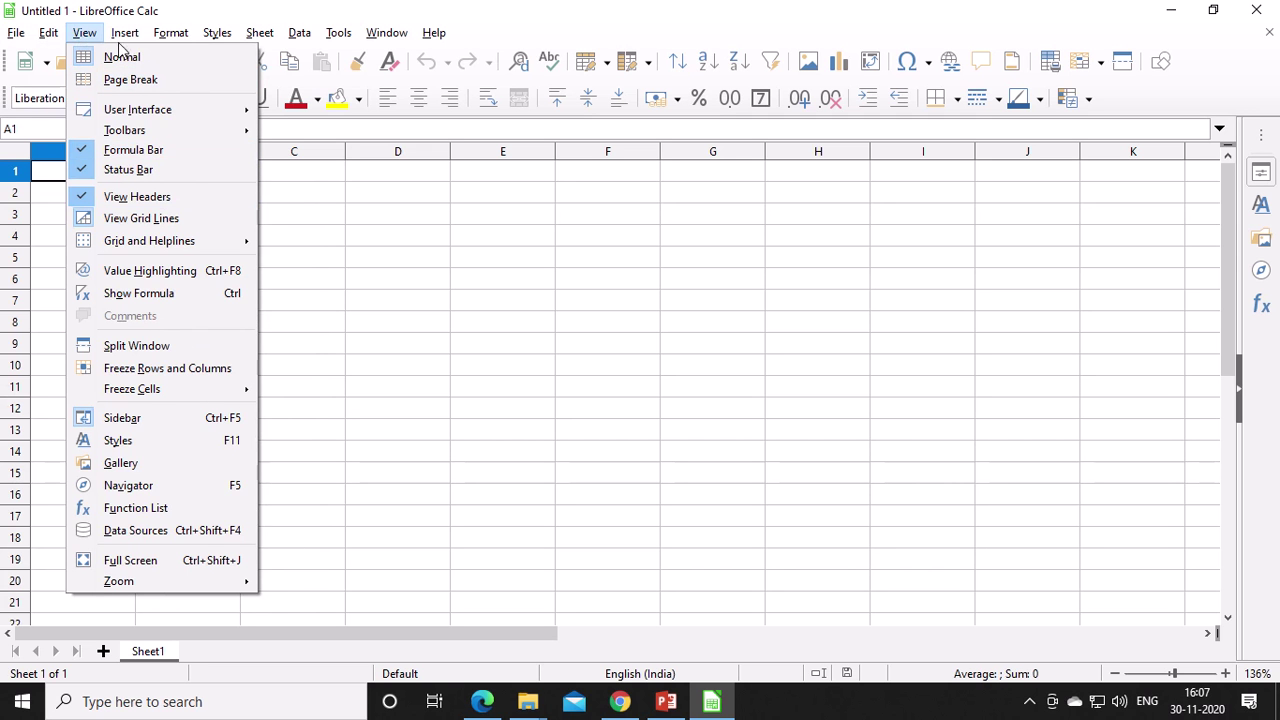
mouse_move(122, 42)
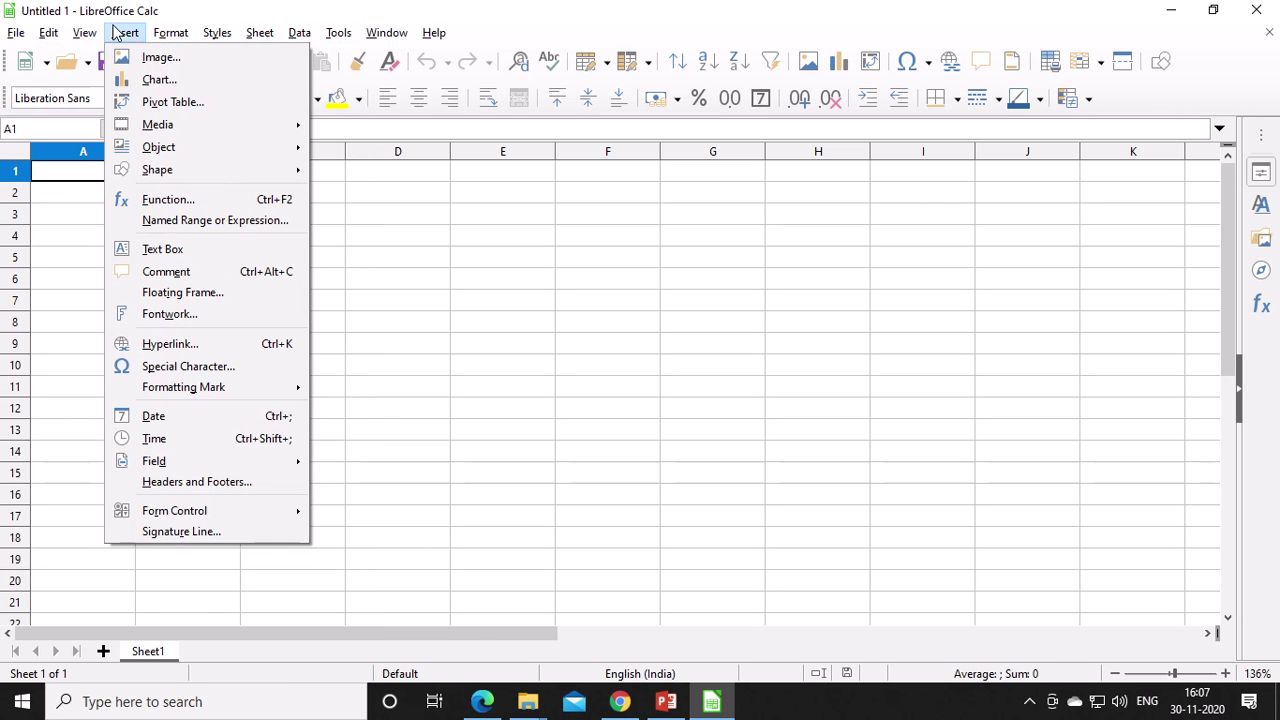
mouse_move(207, 149)
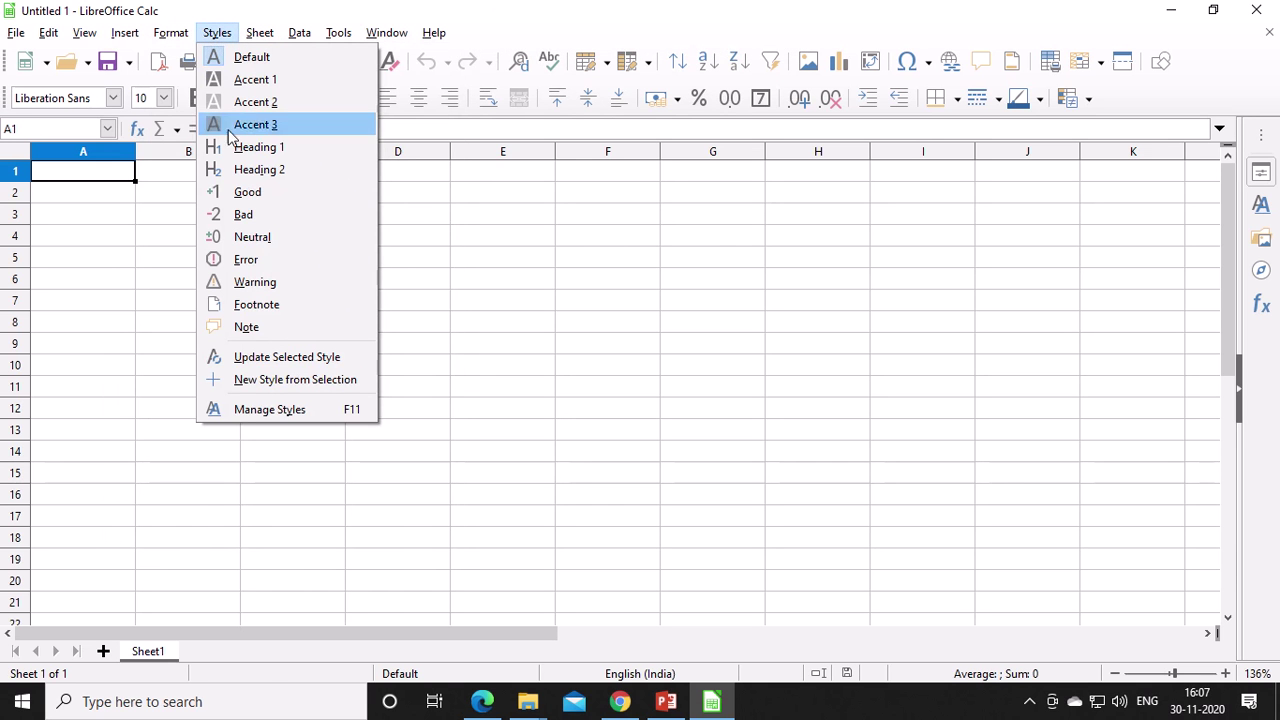
mouse_move(262, 36)
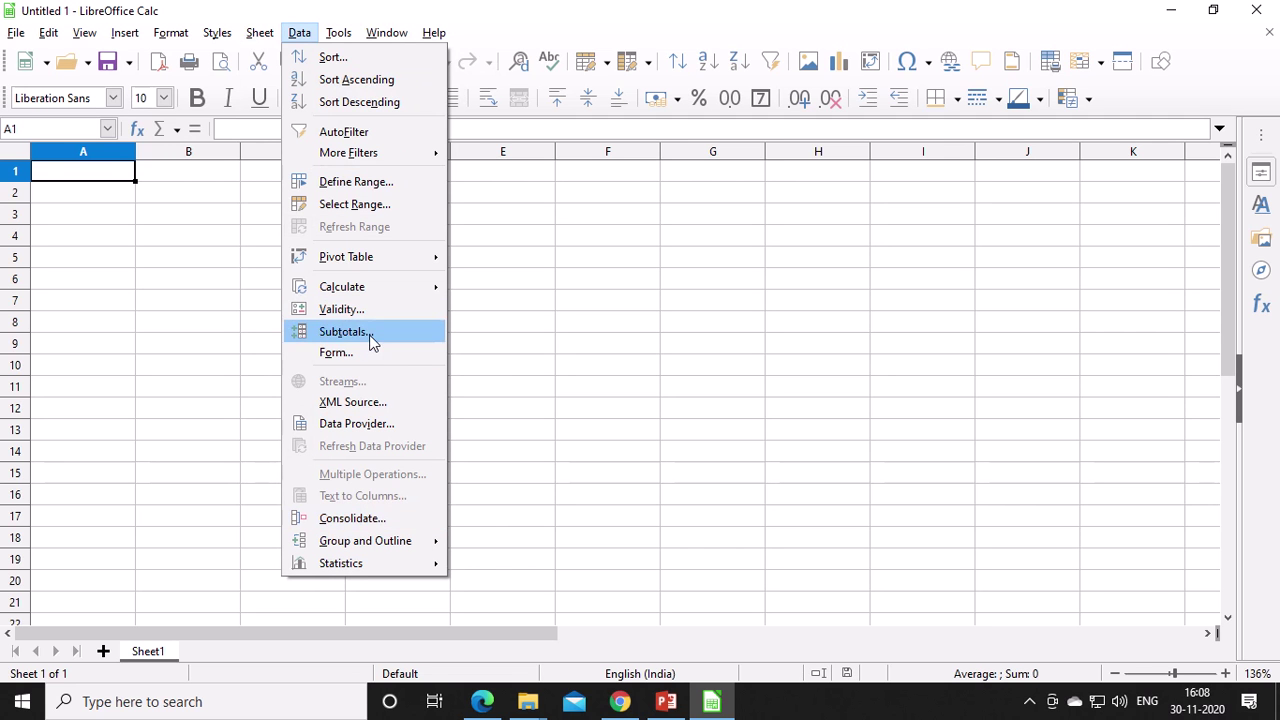
mouse_move(340, 34)
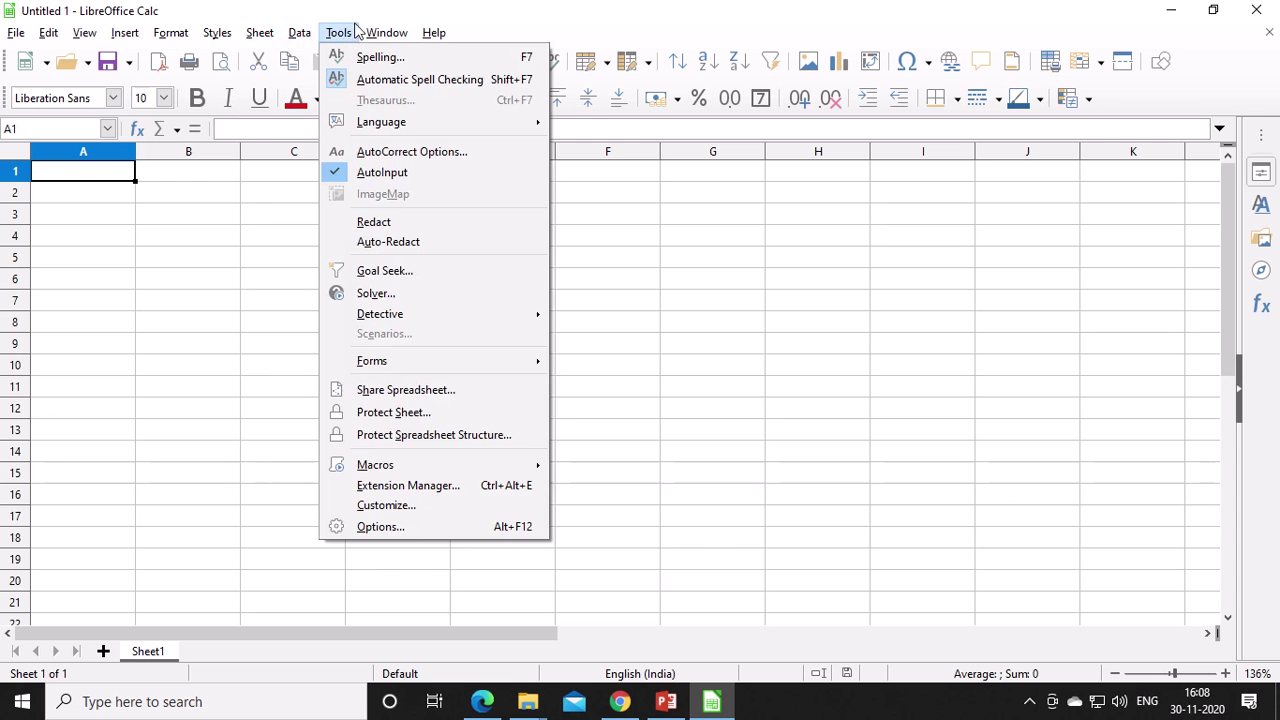
mouse_move(386, 33)
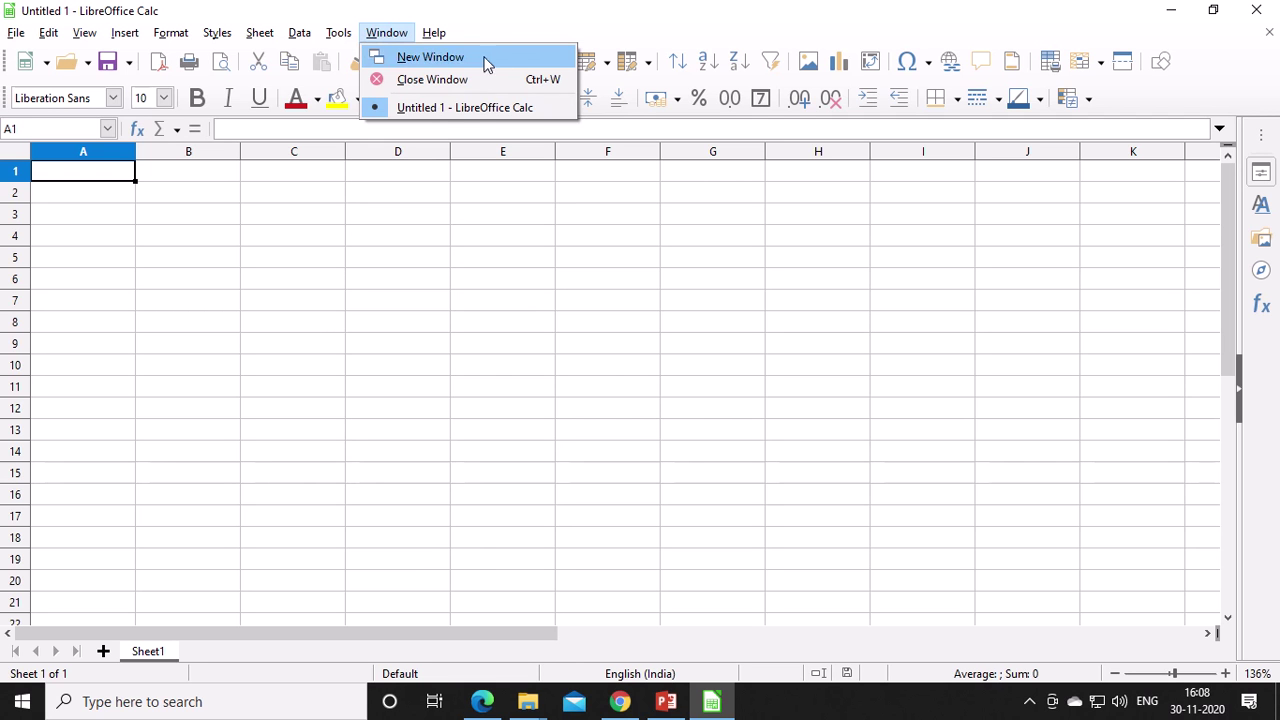
click(462, 55)
mouse_move(446, 41)
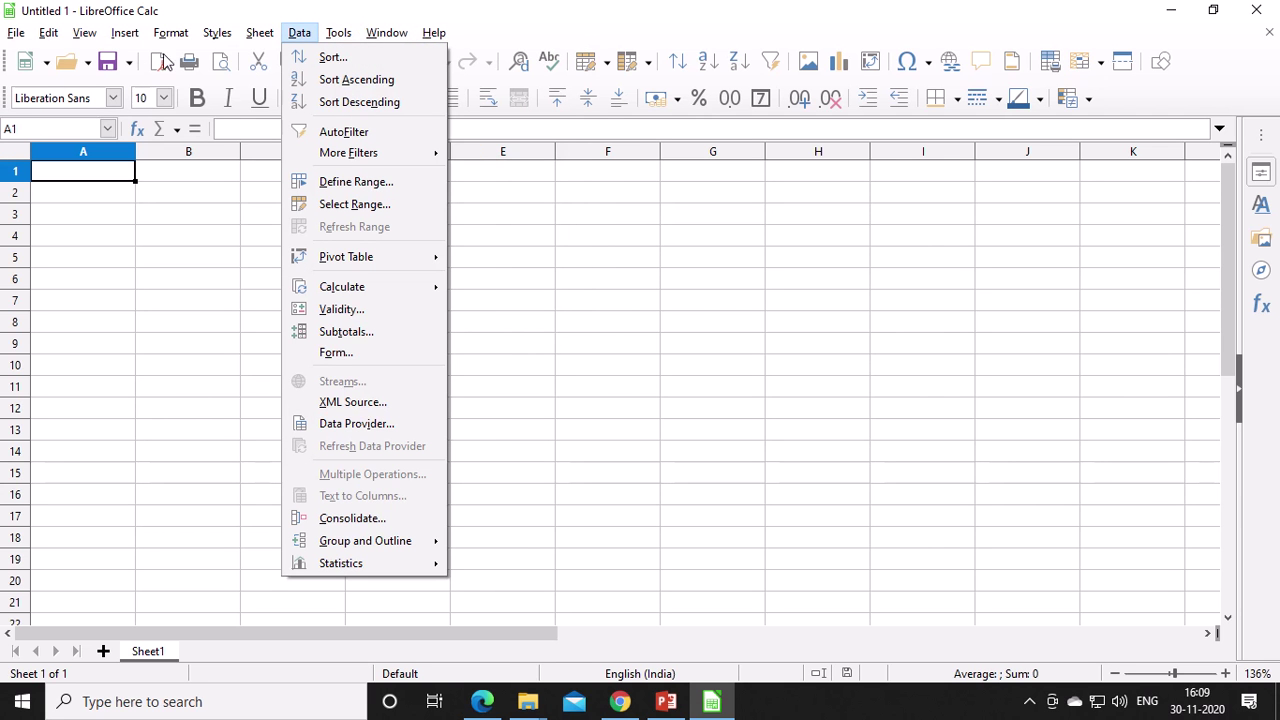
click(505, 172)
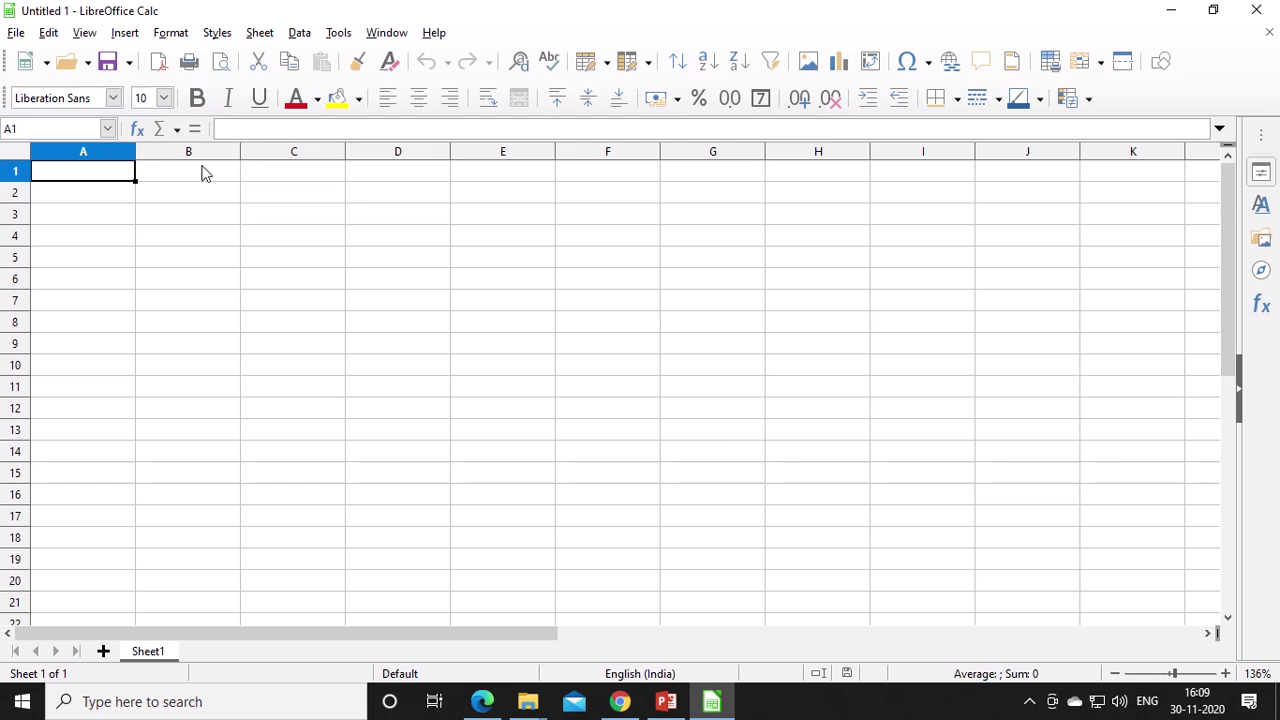
Step: Activate the input line for cell A1, and select single cells from B10 across to E11
click(245, 129)
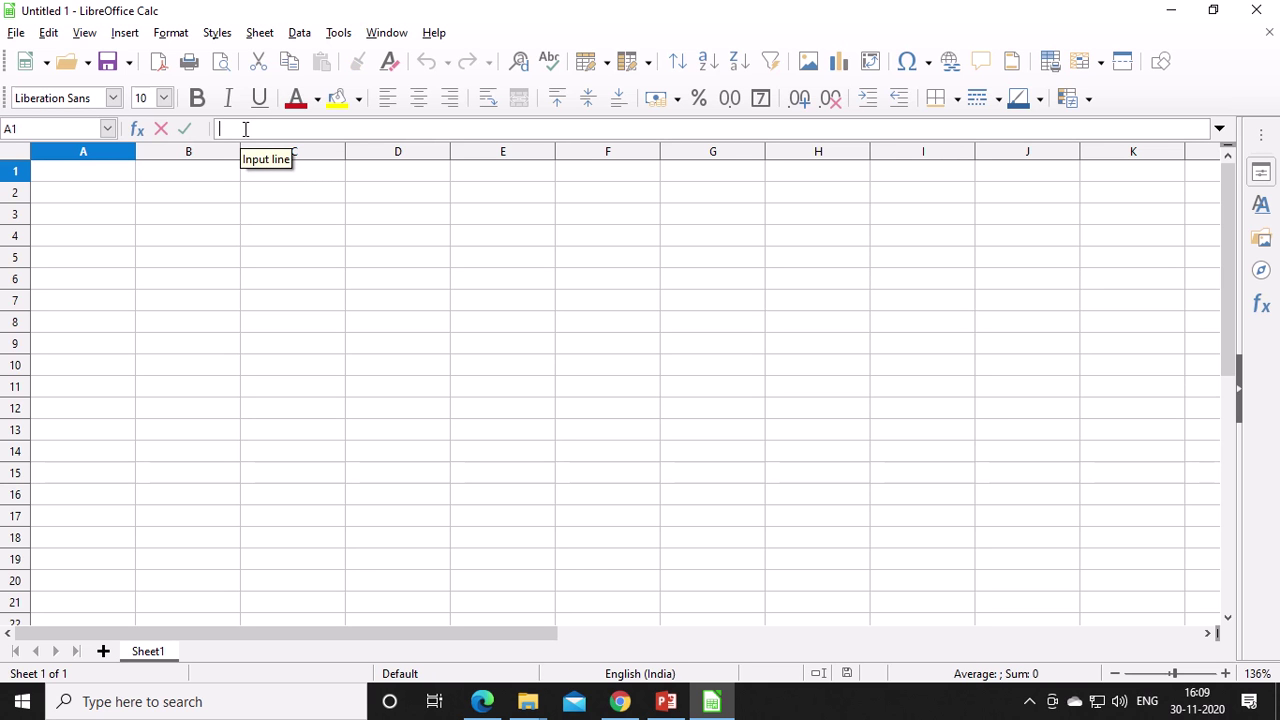
click(189, 364)
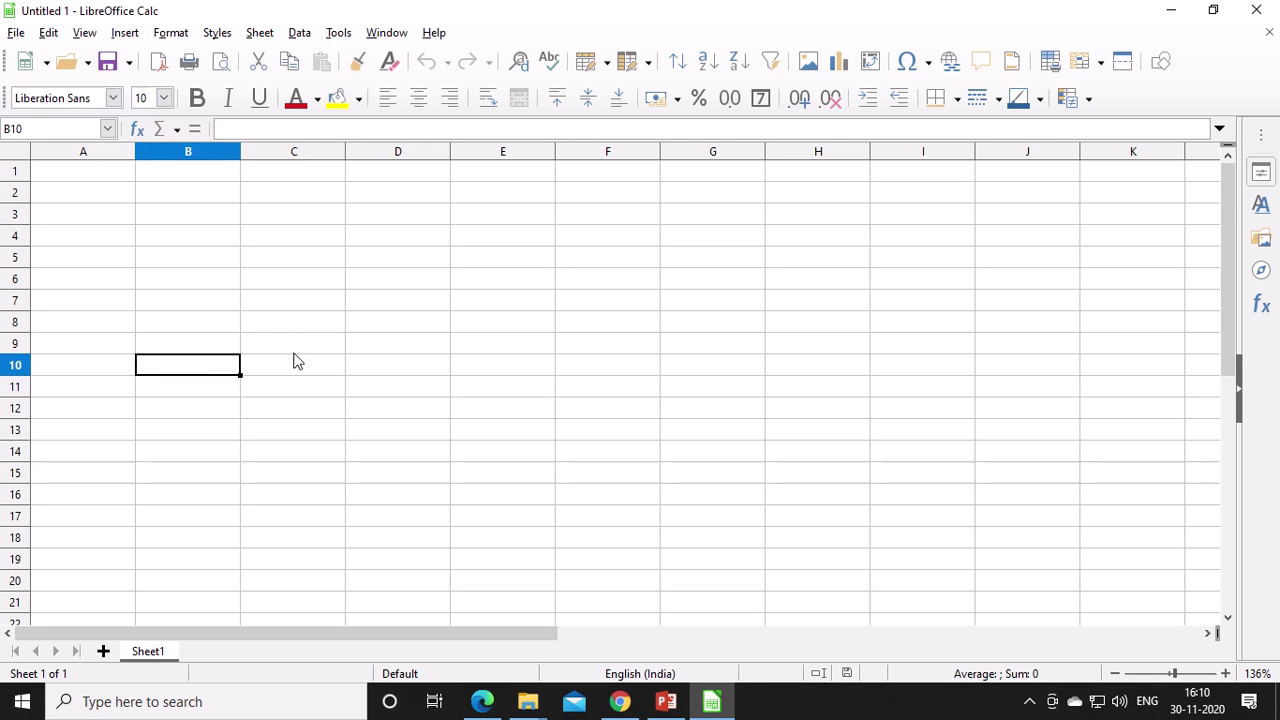
click(300, 383)
click(447, 413)
click(519, 388)
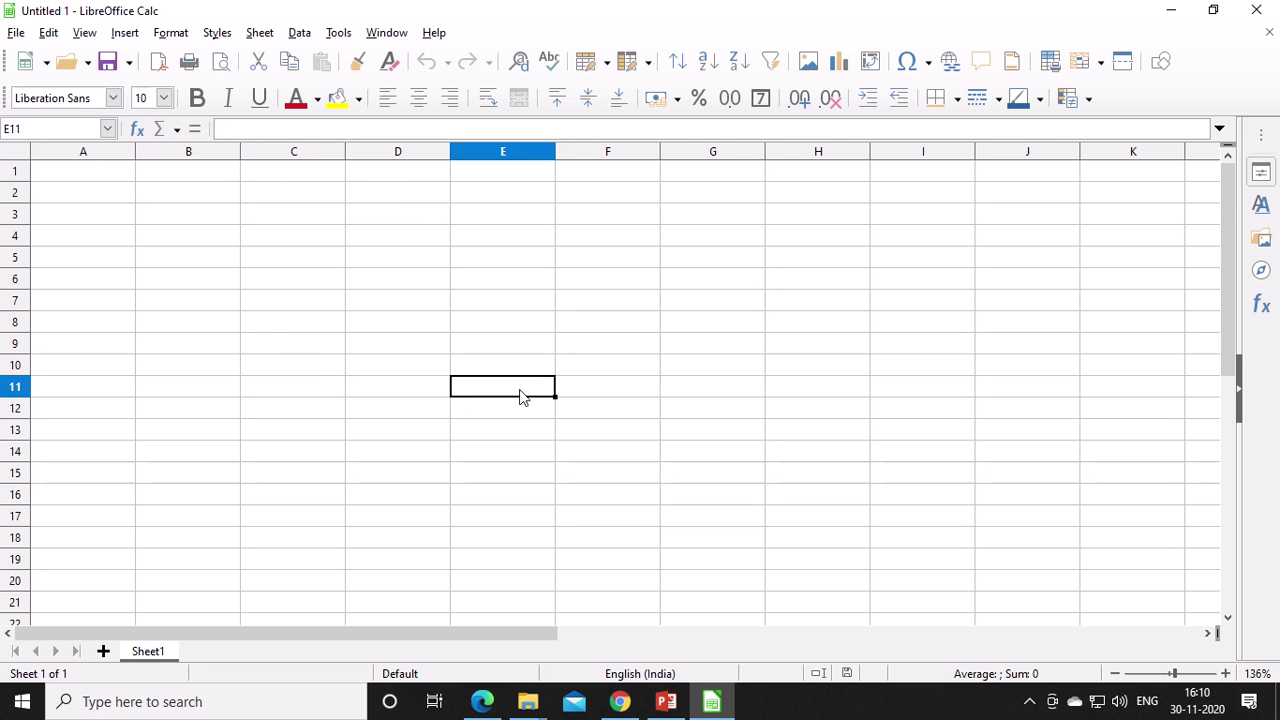
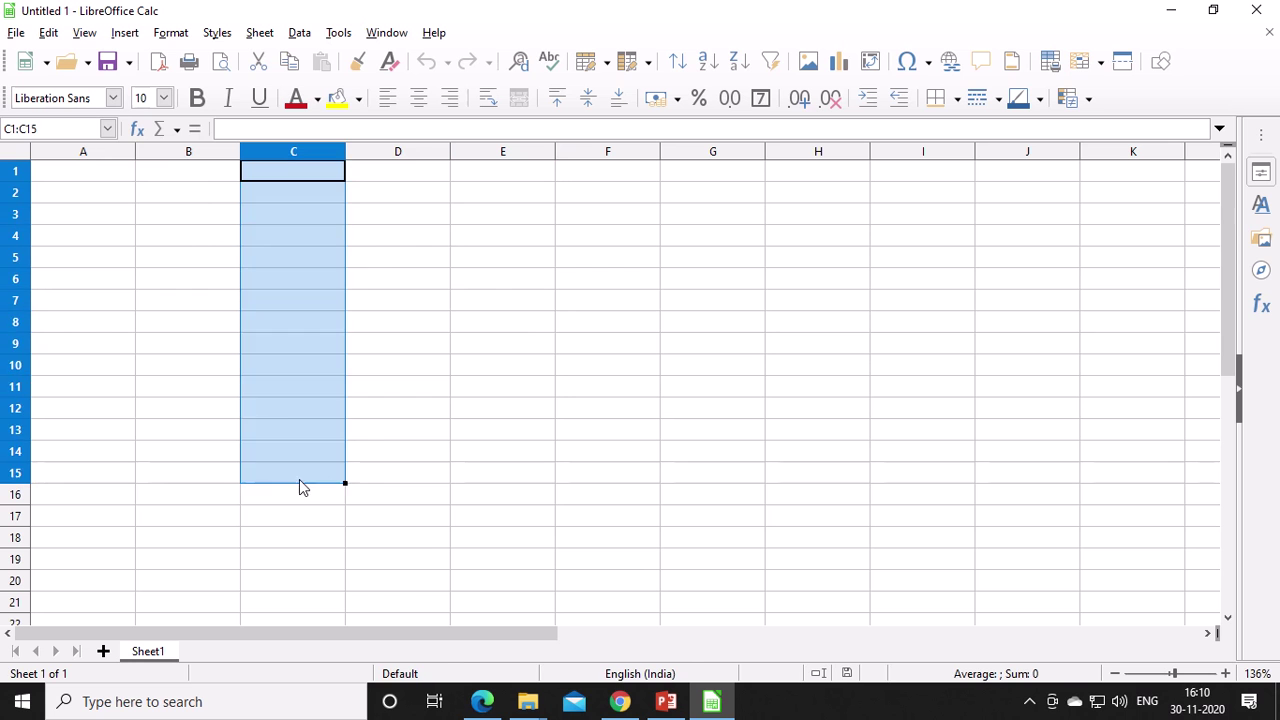
Step: Select the block B1:C2 and try another range in columns B and C, finishing on cell D1
drag(200, 176, 339, 200)
click(300, 173)
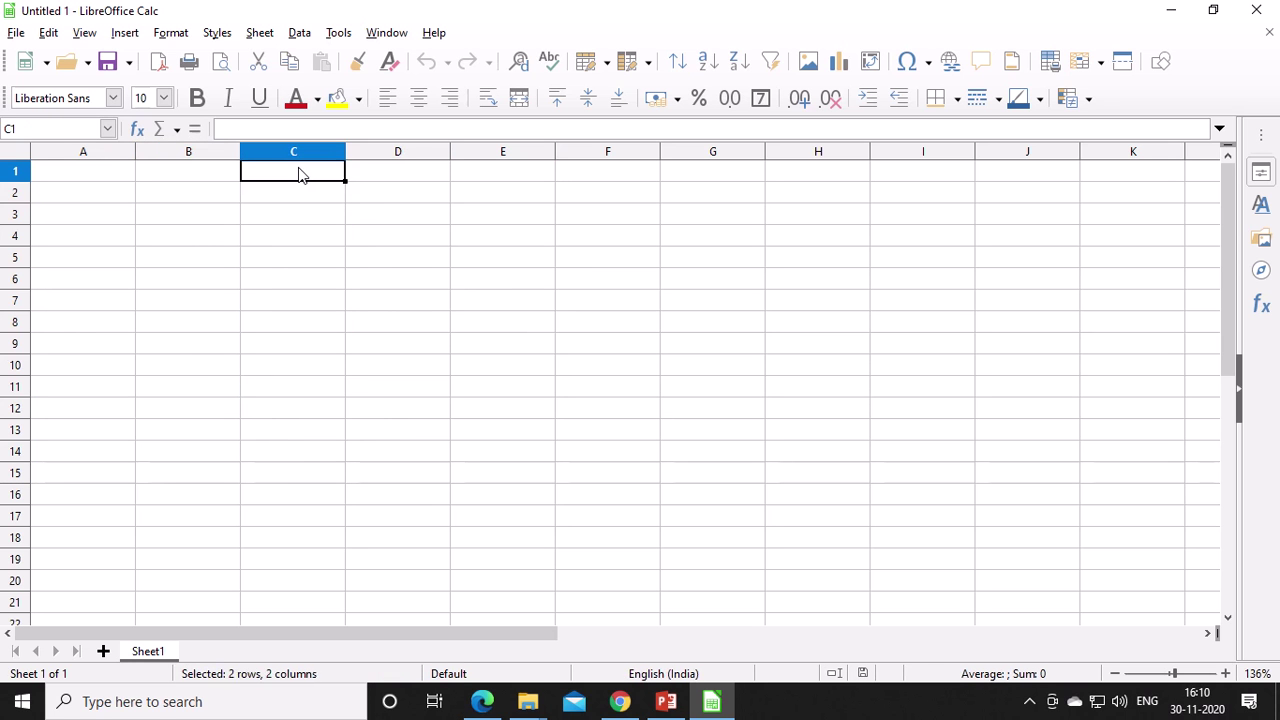
drag(220, 180, 275, 322)
click(372, 182)
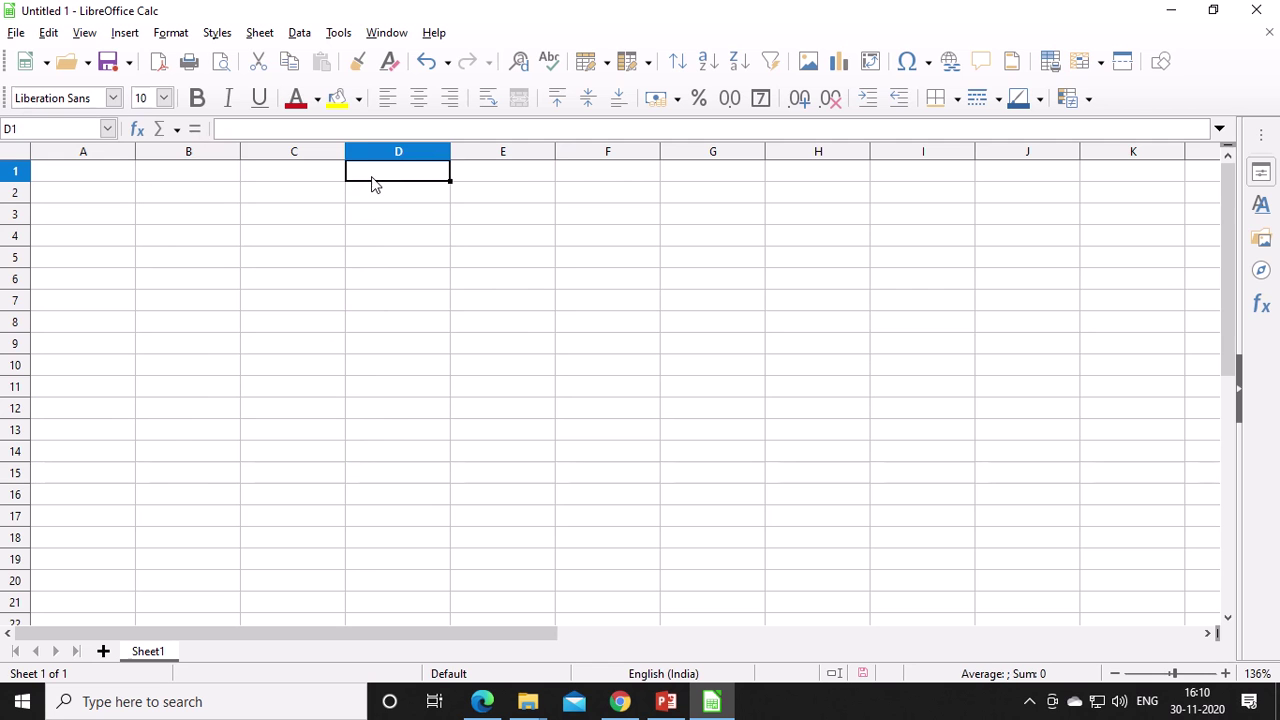
Step: Select single cells one after another across columns C, D, E and B, ending on cell A1
click(312, 179)
click(323, 299)
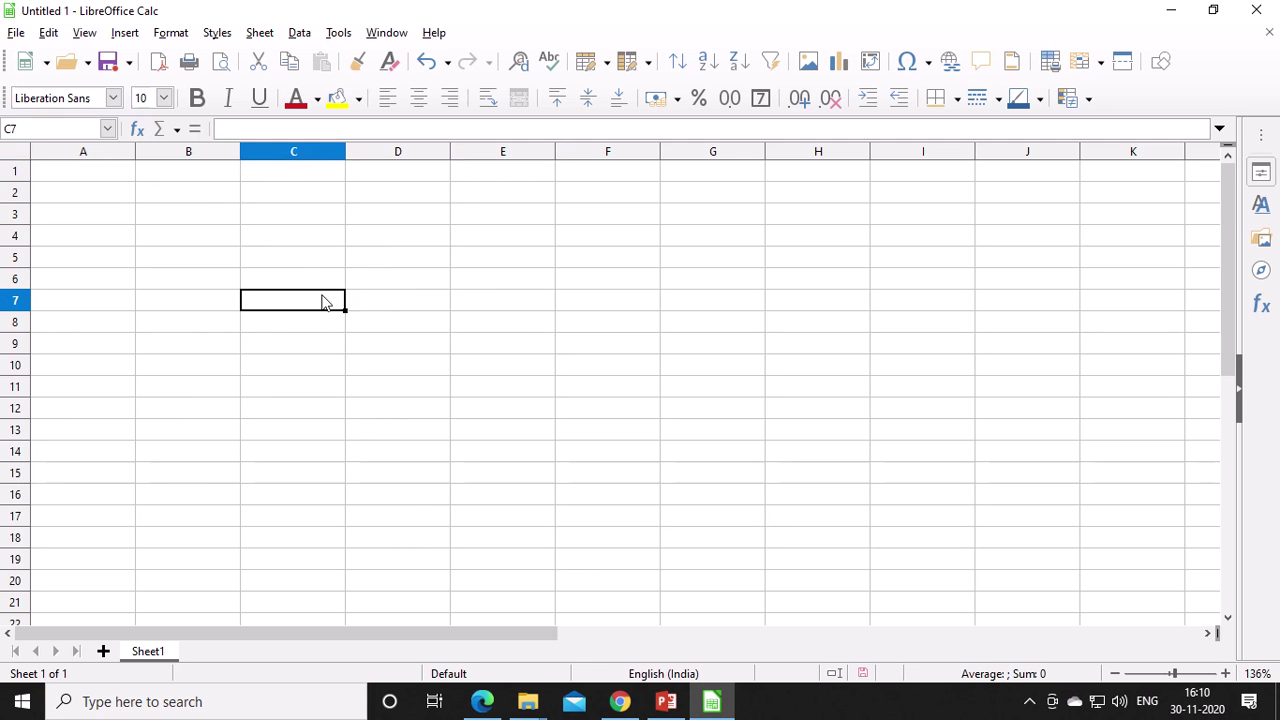
click(430, 299)
click(468, 302)
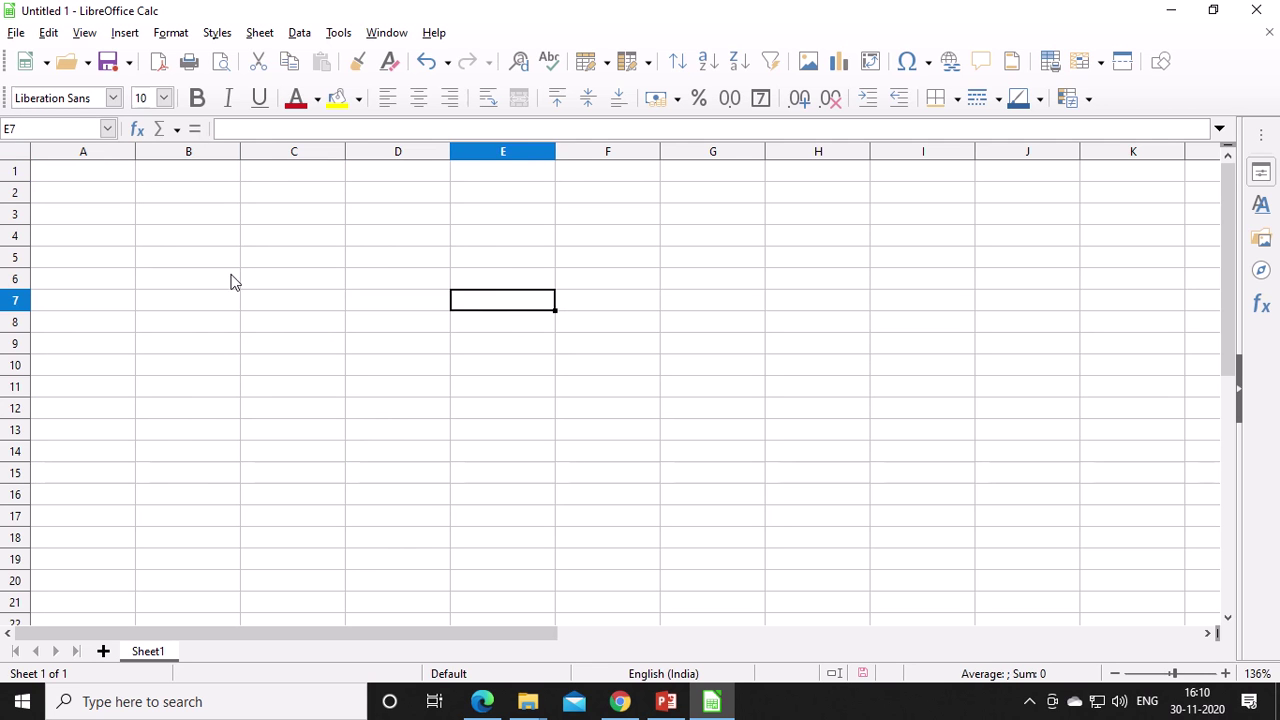
click(233, 281)
click(104, 234)
click(118, 190)
click(110, 170)
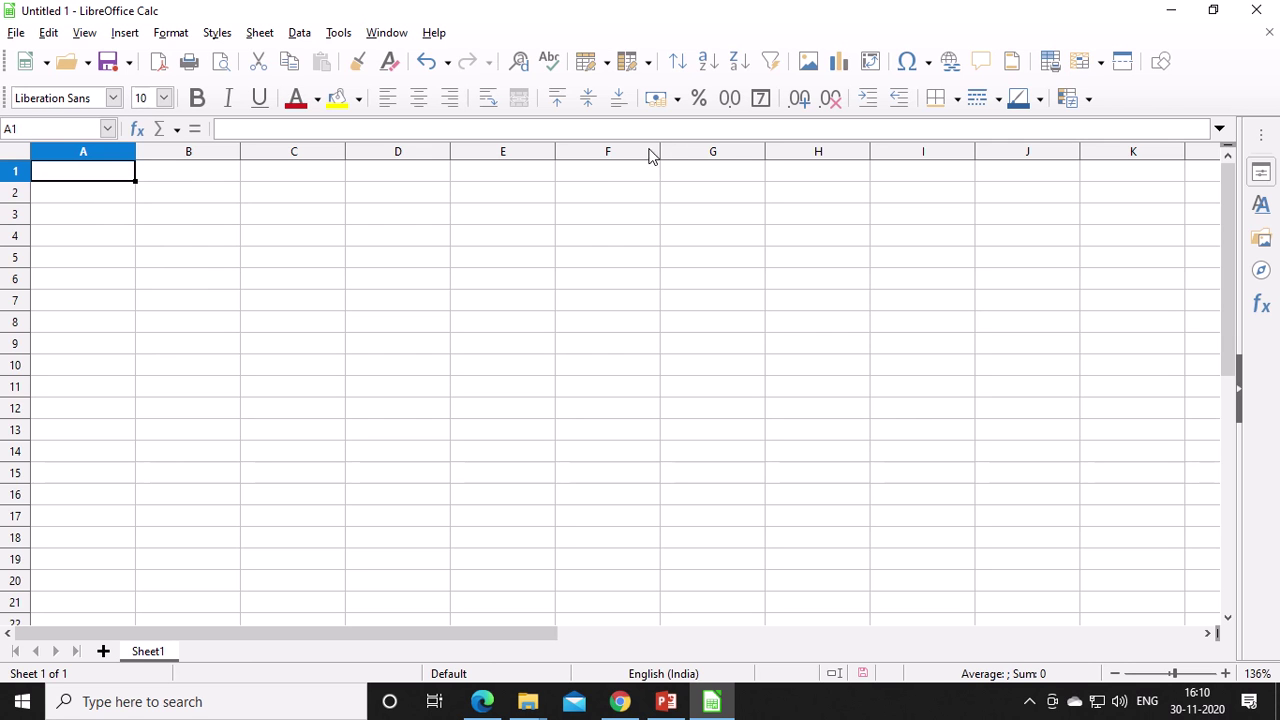
Step: Select whole columns one at a time from column A through column E
click(116, 152)
click(165, 152)
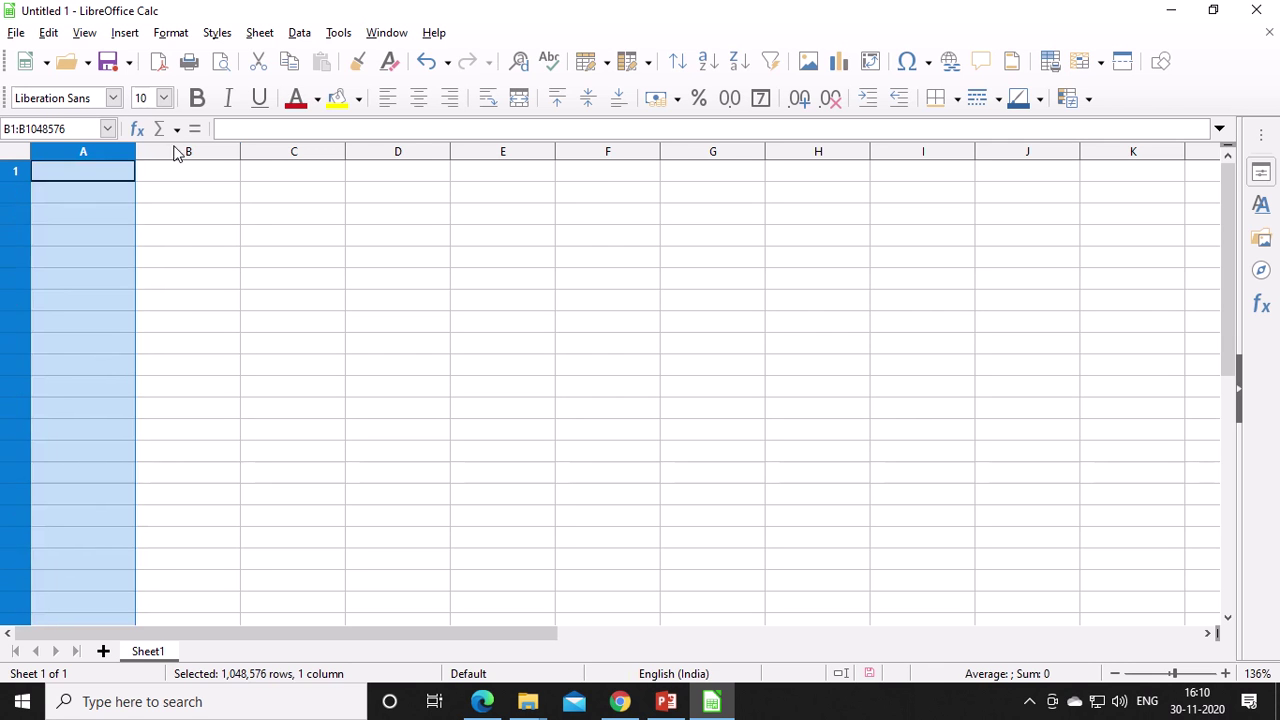
click(274, 152)
click(420, 155)
click(526, 151)
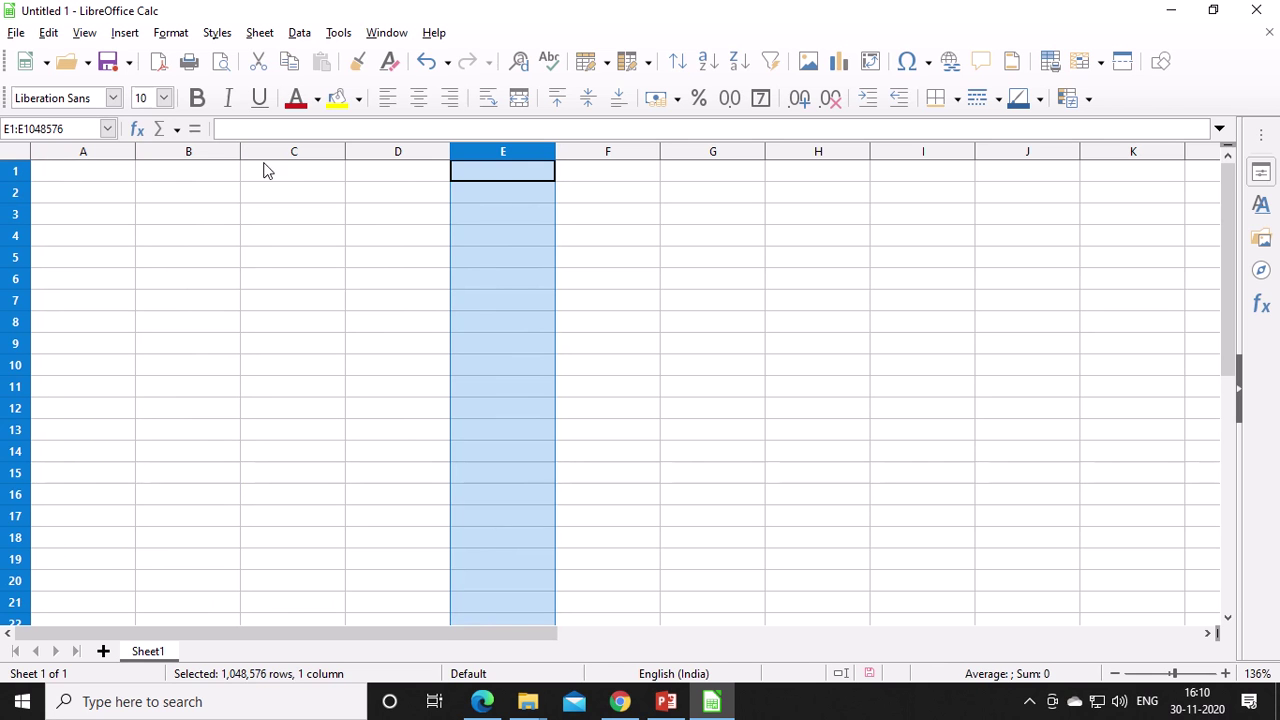
Step: Select whole columns one at a time again, from column C through column J
click(311, 155)
click(416, 160)
click(505, 157)
click(592, 153)
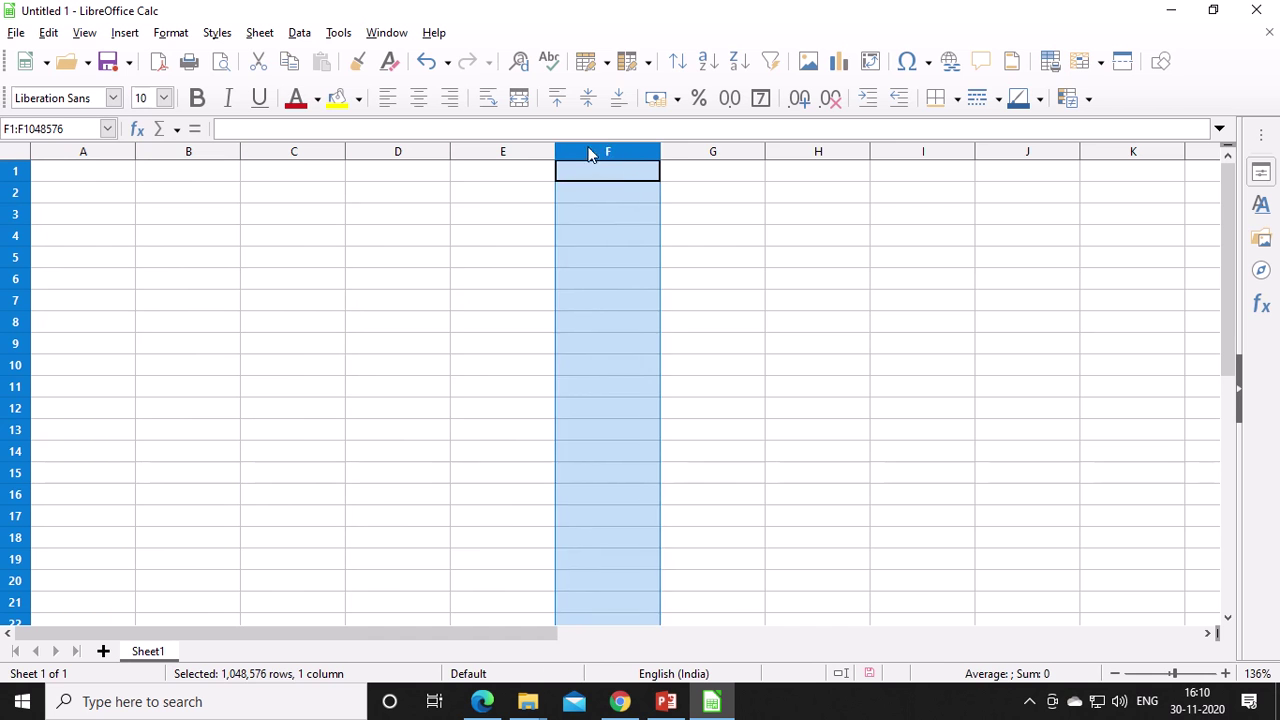
click(677, 151)
click(785, 152)
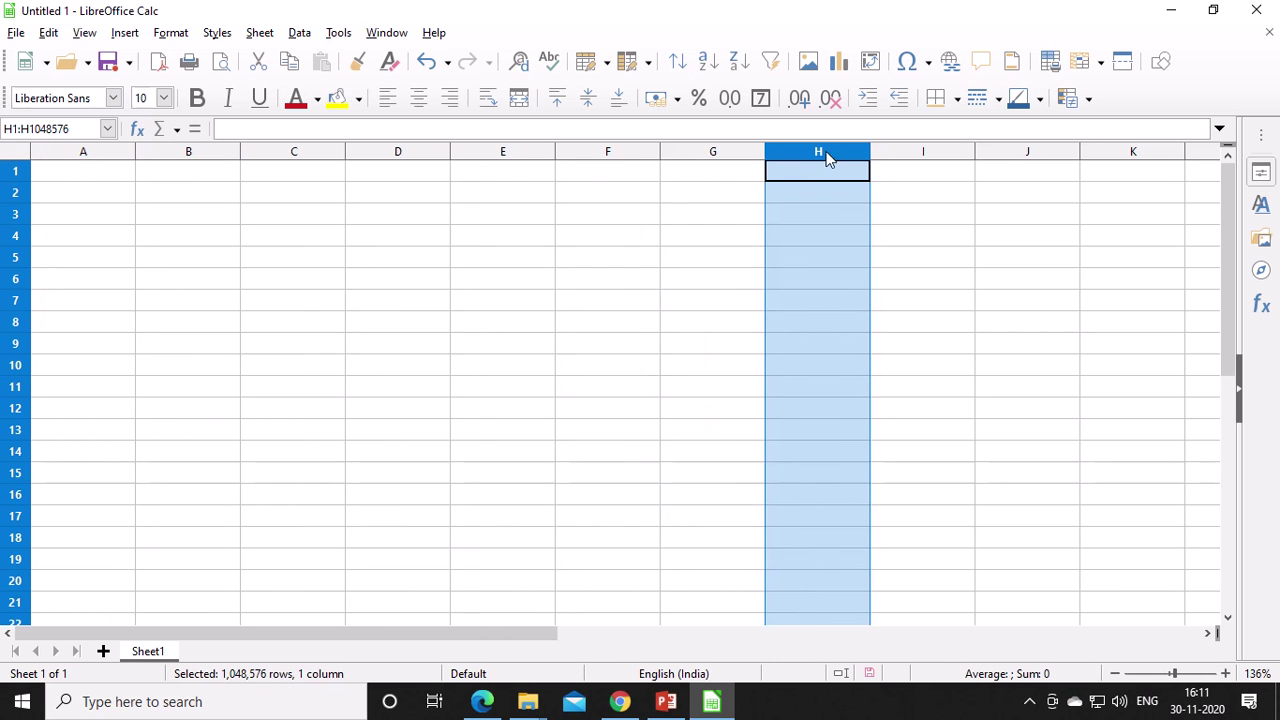
click(1030, 155)
Step: Move the active cell rightward along row 1, past column Z, to cell AC1
key(Right)
key(Right)
key(Right)
key(Right)
key(Right)
key(Right)
key(Right)
key(Right)
key(Right)
key(Right)
key(Right)
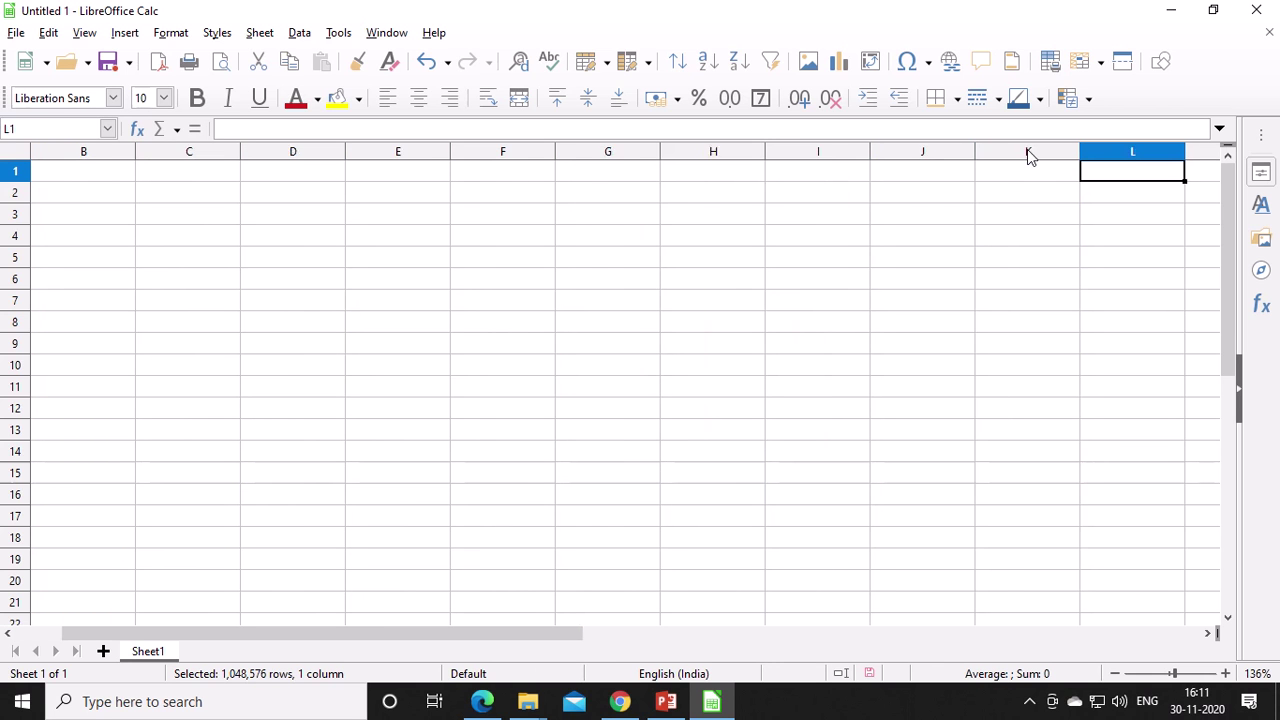
key(Right)
key(Right)
key(Right)
key(Right)
key(Right)
key(Right)
key(Right)
key(Right)
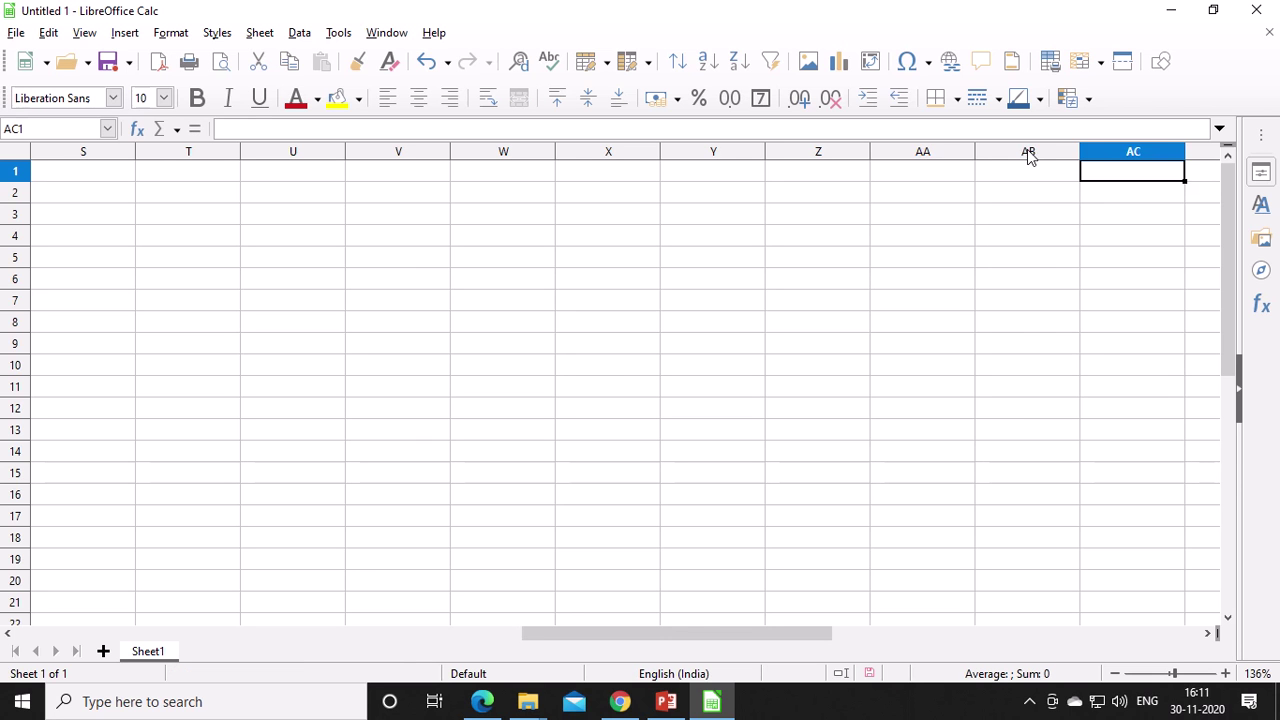
Step: Move the active cell back leftward along row 1 to column I
key(Left)
key(Left)
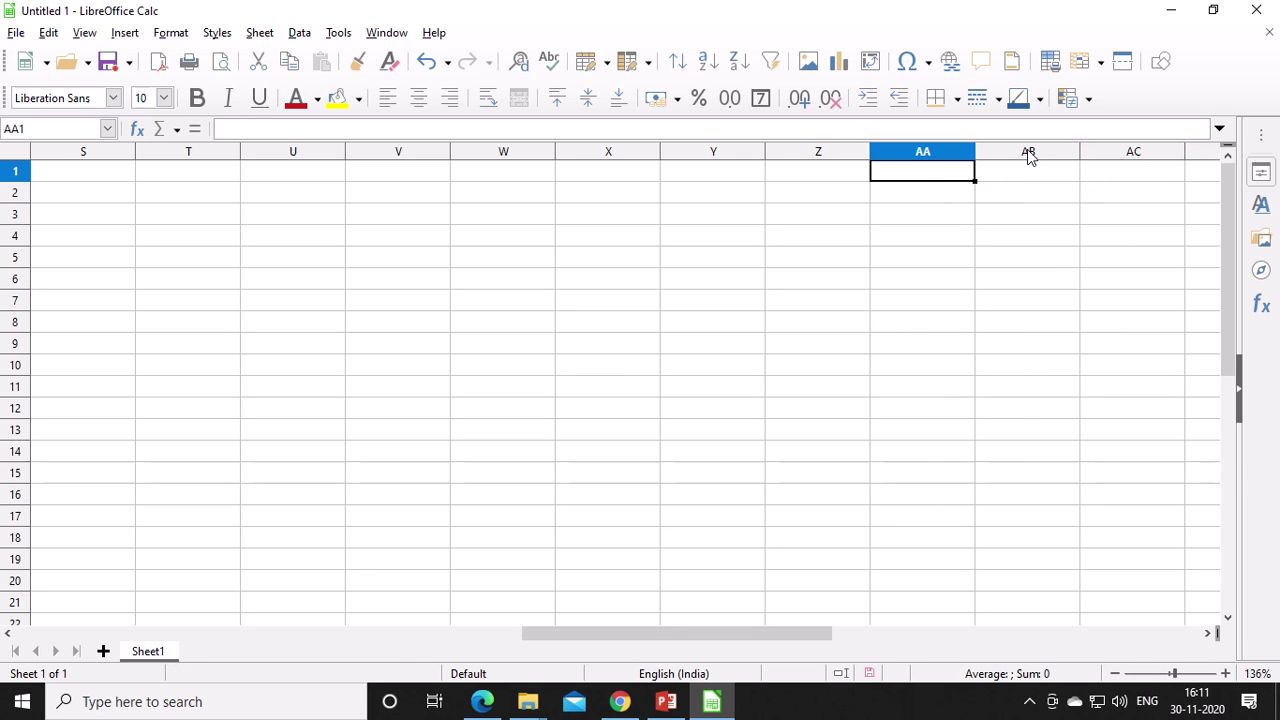
key(Right)
key(Left)
key(Left)
key(Left)
key(Left)
key(Left)
key(Left)
key(Left)
key(Left)
key(Left)
key(Left)
key(Left)
key(Left)
key(Left)
key(Left)
key(Left)
key(Left)
key(Left)
key(Left)
key(Left)
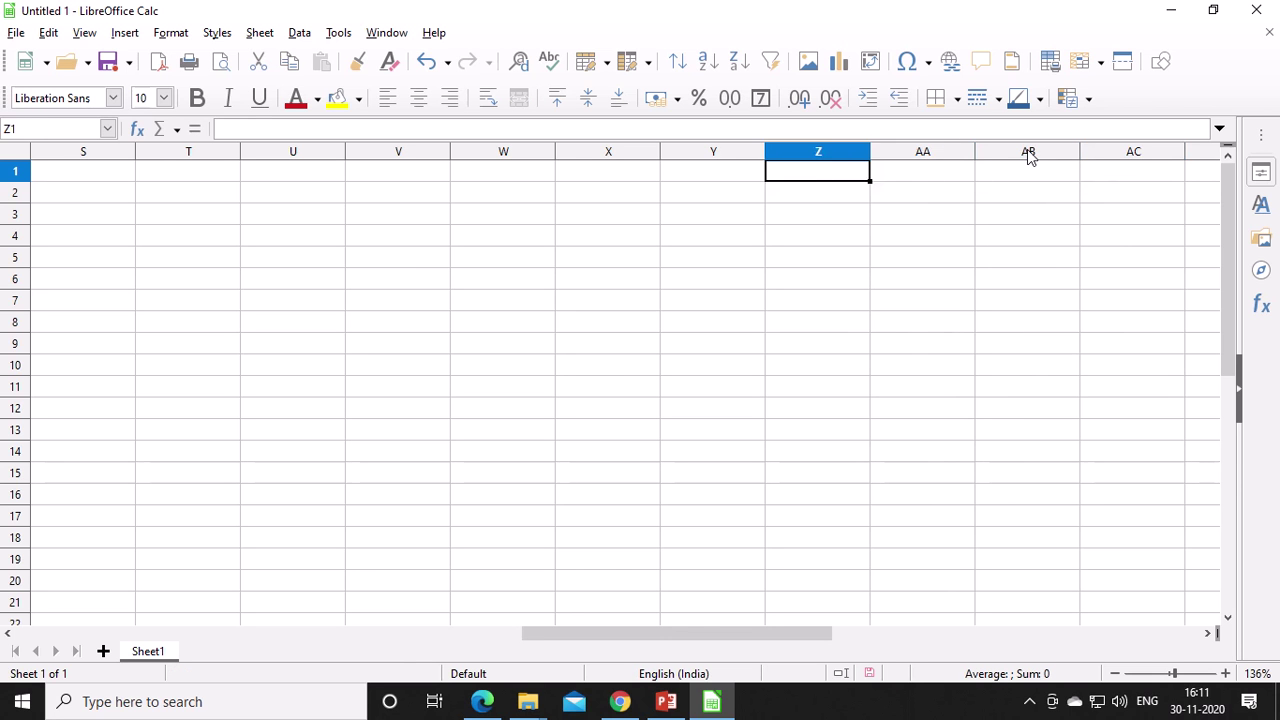
Step: Move the active cell down column I to row 44
key(Down)
key(Down)
key(Down)
key(Down)
key(Down)
key(Down)
key(Down)
key(Down)
key(Down)
key(Down)
key(Down)
key(Down)
key(Down)
key(Down)
key(Down)
key(Down)
key(Down)
key(Down)
key(Down)
key(Down)
key(Down)
key(Down)
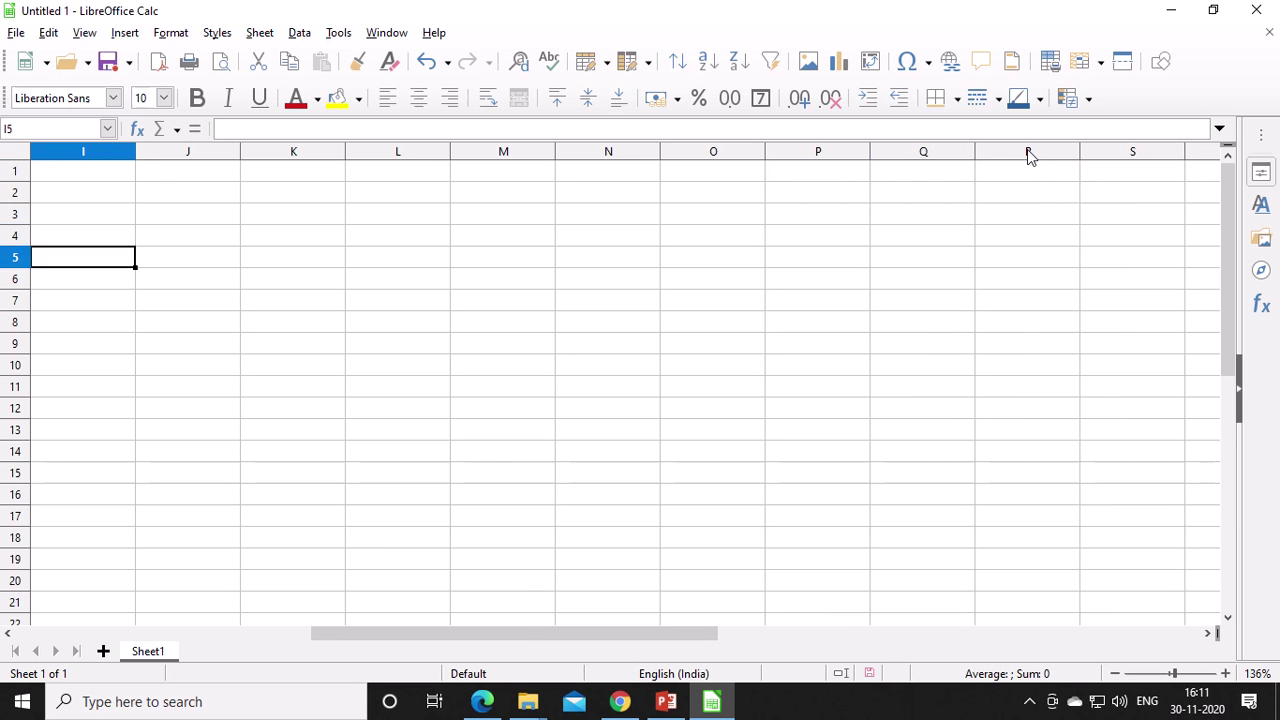
key(Down)
key(Down)
key(Down)
key(Down)
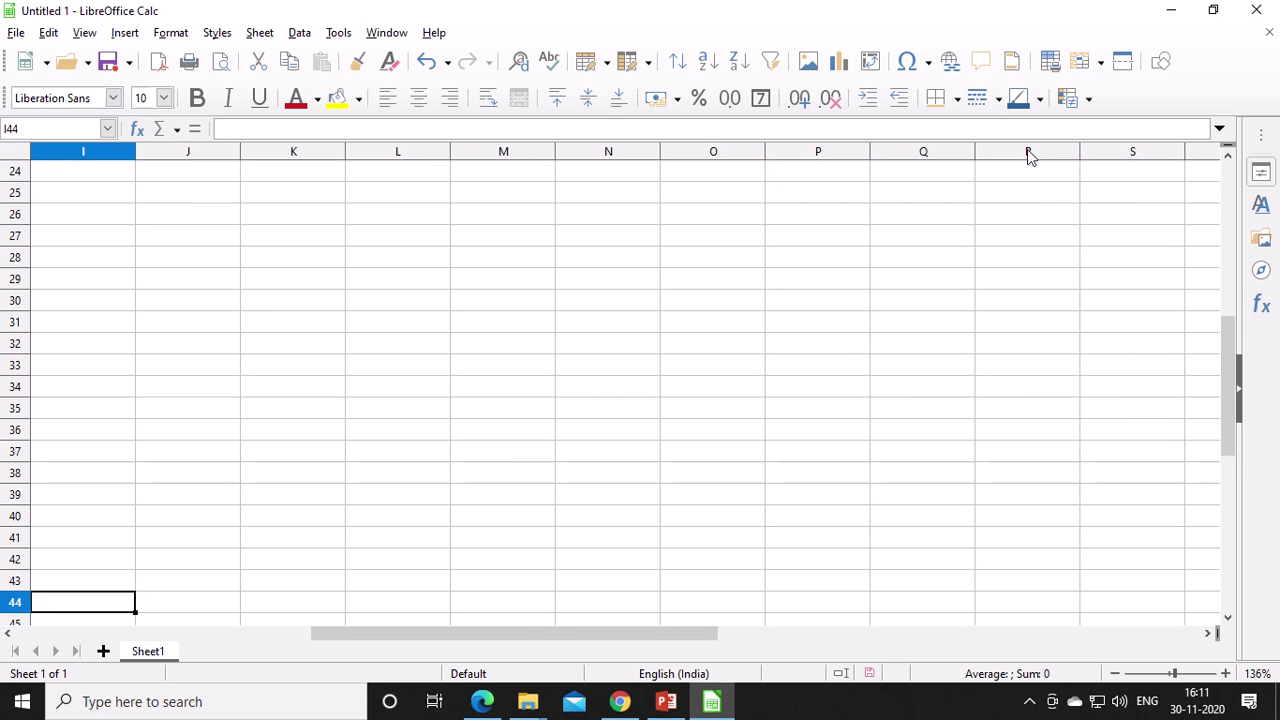
Step: Move the active cell back up column I to cell I1
key(Up)
key(Up)
key(Up)
key(Up)
key(Up)
key(Up)
key(Up)
key(Up)
key(Up)
key(Up)
key(Up)
key(Up)
key(Up)
key(Up)
key(Up)
key(Up)
key(Up)
key(Up)
key(Up)
key(Up)
key(Up)
key(Up)
key(Up)
key(Up)
key(Up)
key(Up)
key(Up)
key(Up)
key(Up)
key(Up)
key(Up)
key(Up)
key(Up)
key(Up)
key(Up)
key(Up)
key(Up)
key(Up)
key(Up)
key(Up)
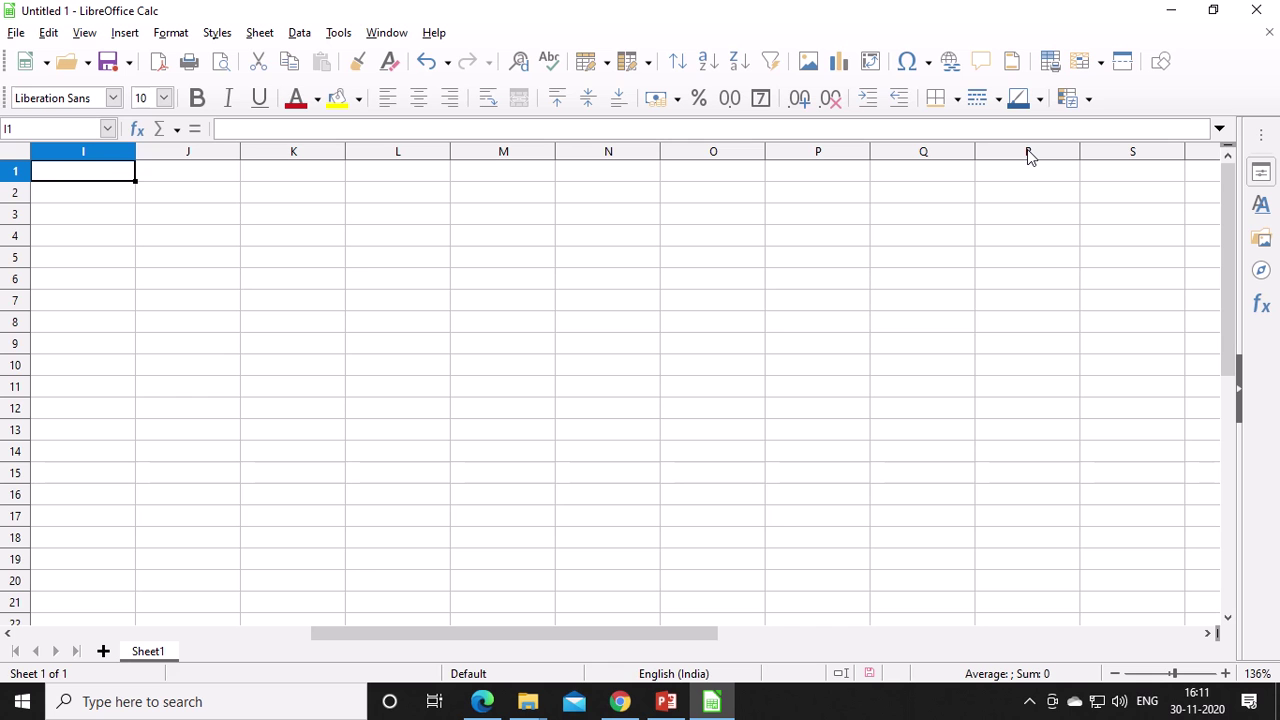
Step: Select several single cells in columns J to M, and open cell L8 for editing
click(191, 220)
click(333, 326)
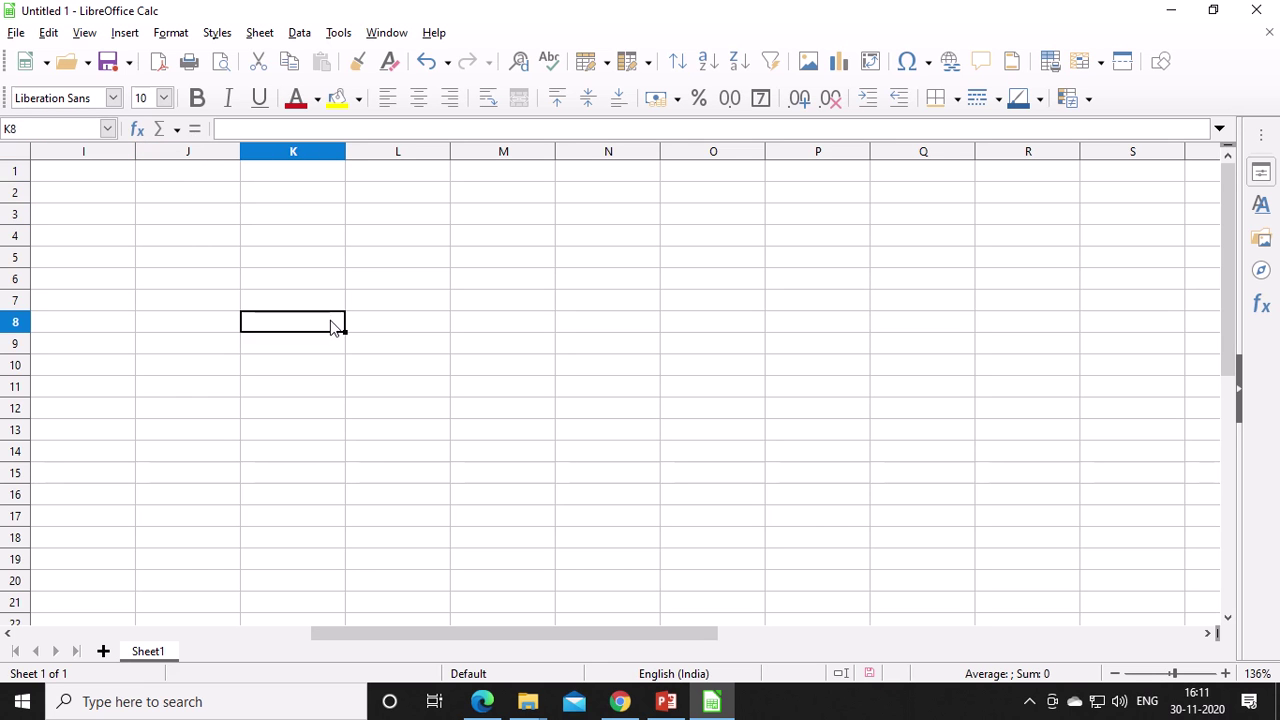
click(388, 326)
click(398, 302)
click(404, 274)
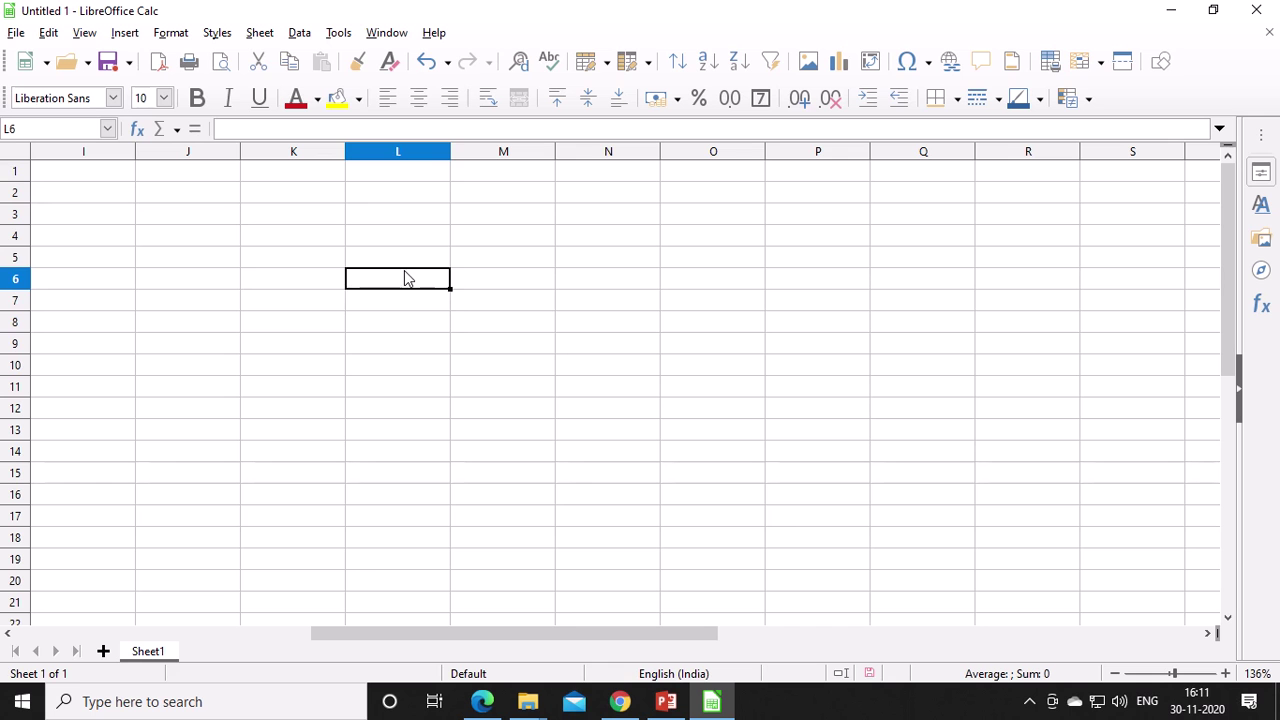
click(403, 261)
click(418, 345)
click(412, 322)
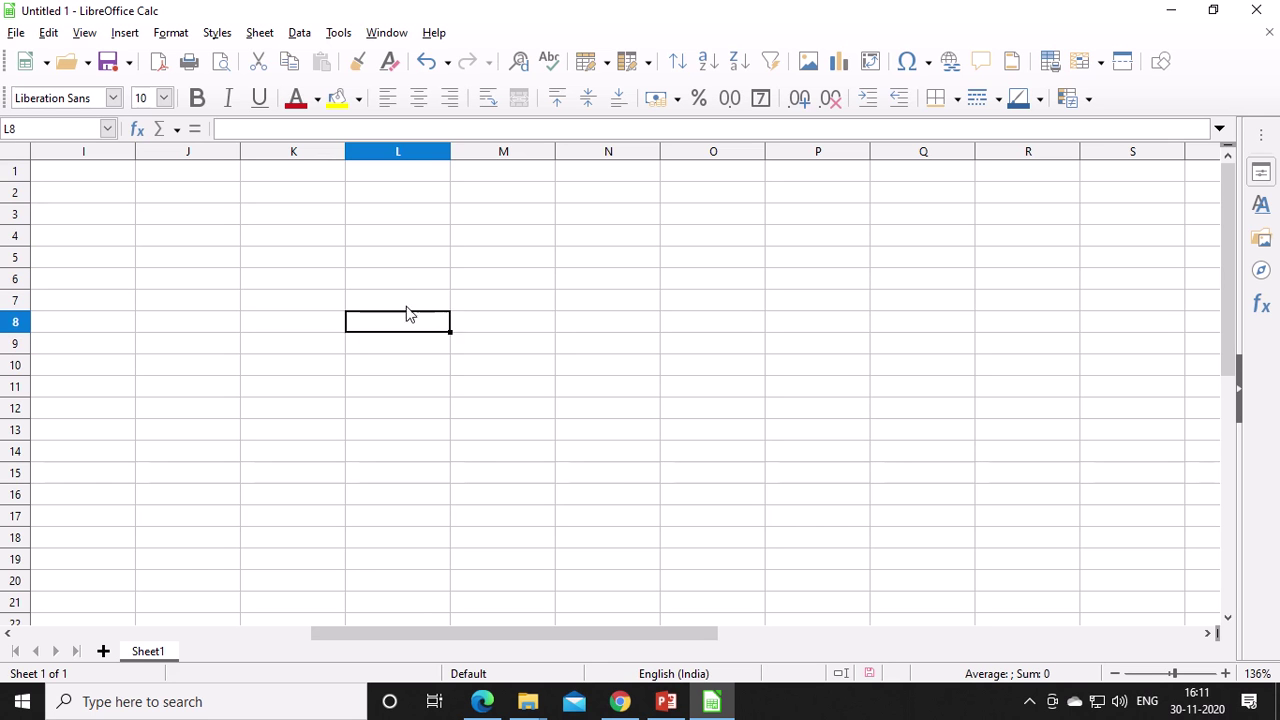
click(406, 301)
click(482, 326)
click(489, 303)
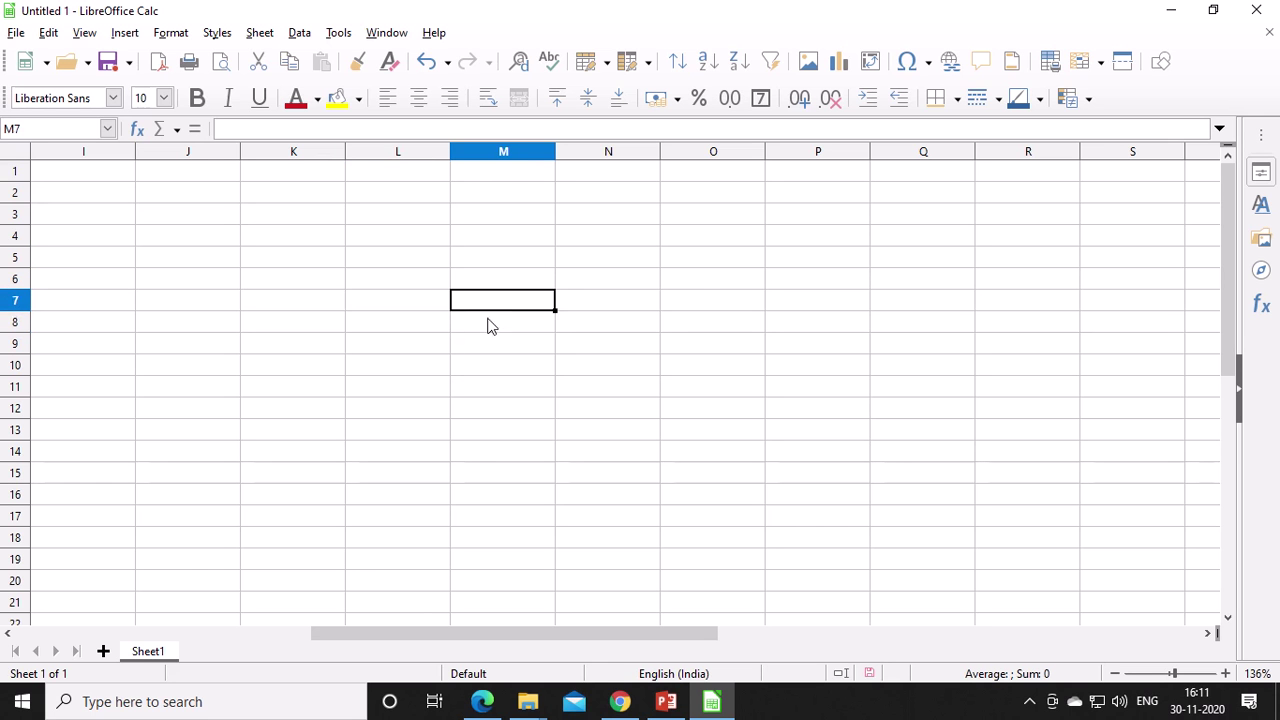
click(489, 324)
click(427, 305)
double_click(423, 327)
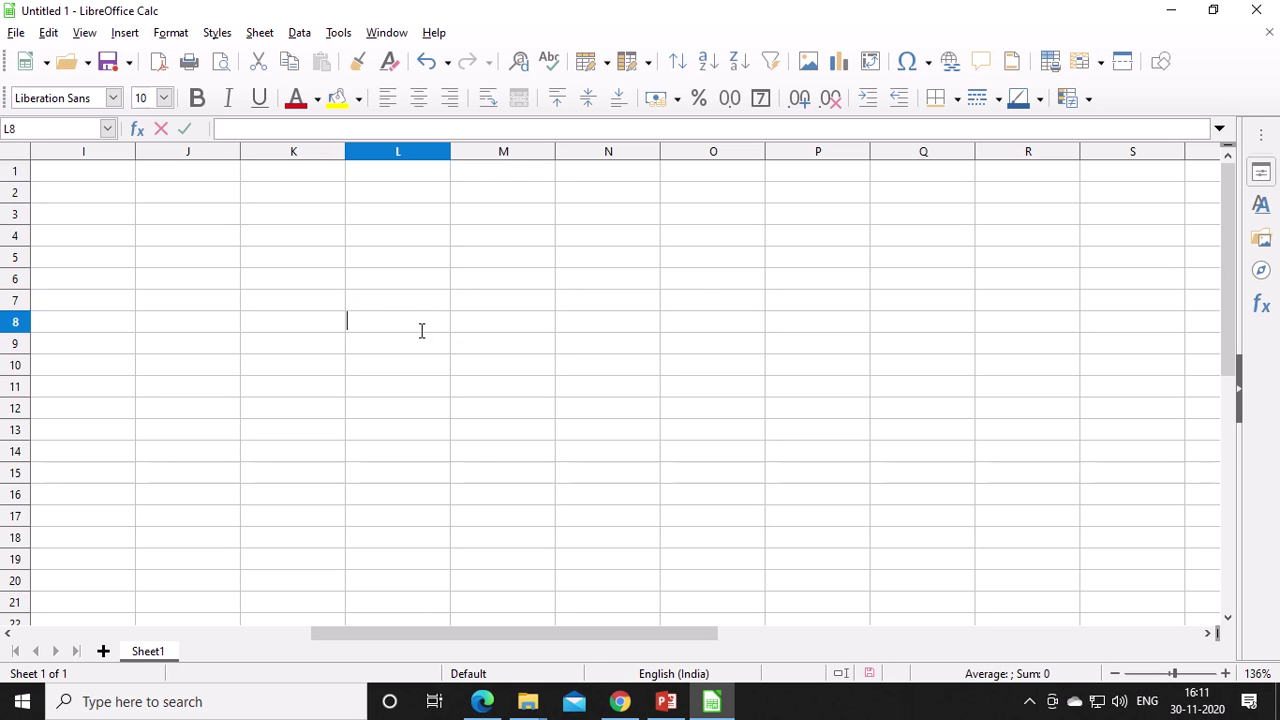
Step: Select single cells L9, M7, M10 and L11 one after another
click(417, 309)
click(418, 347)
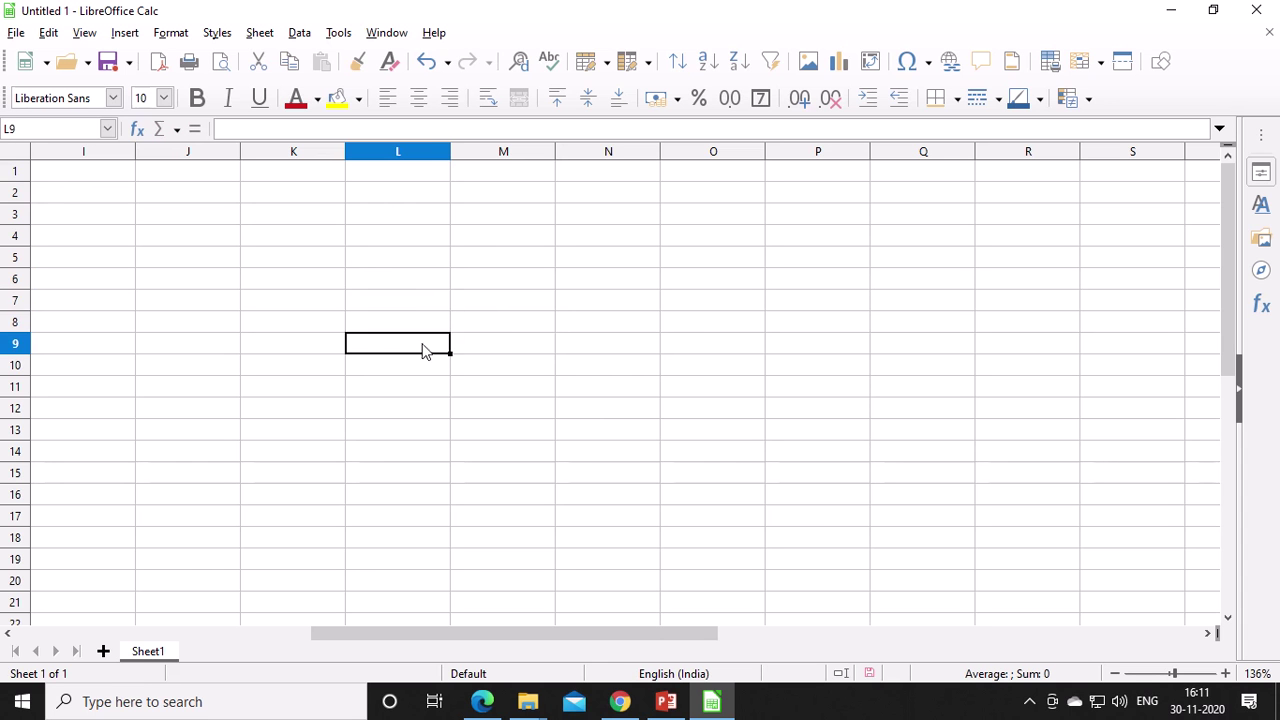
click(495, 314)
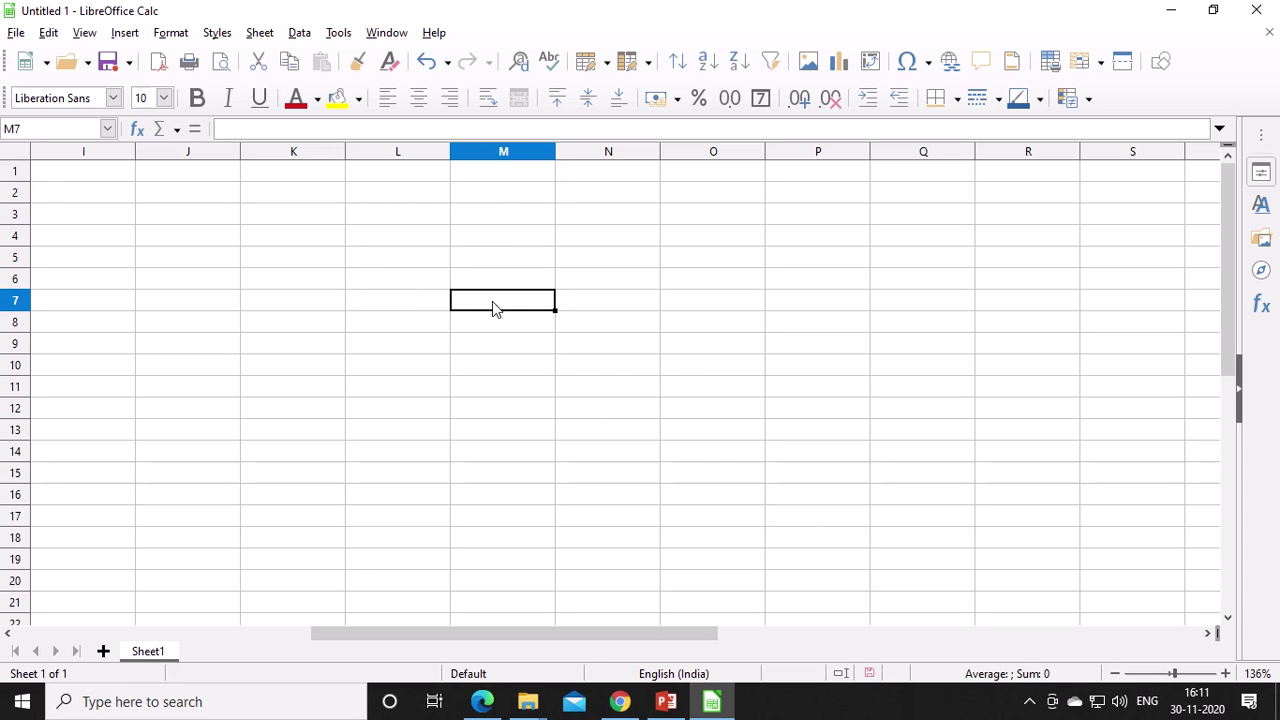
click(501, 372)
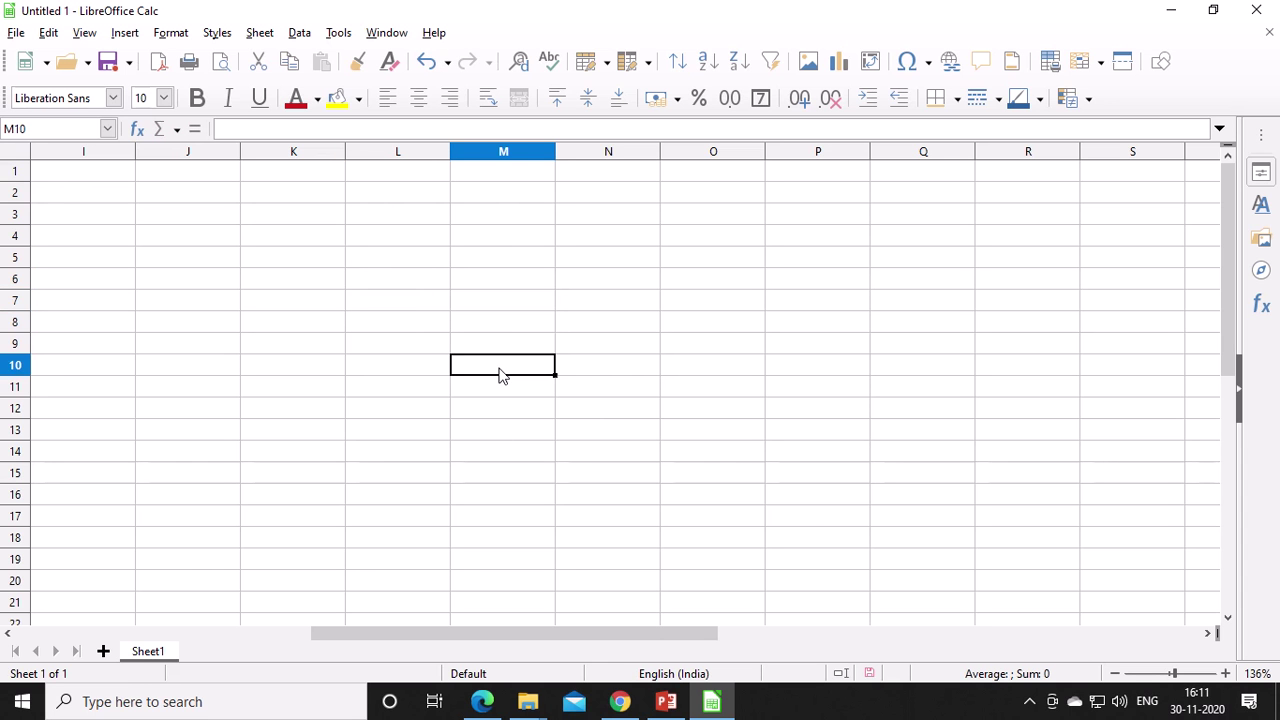
click(377, 395)
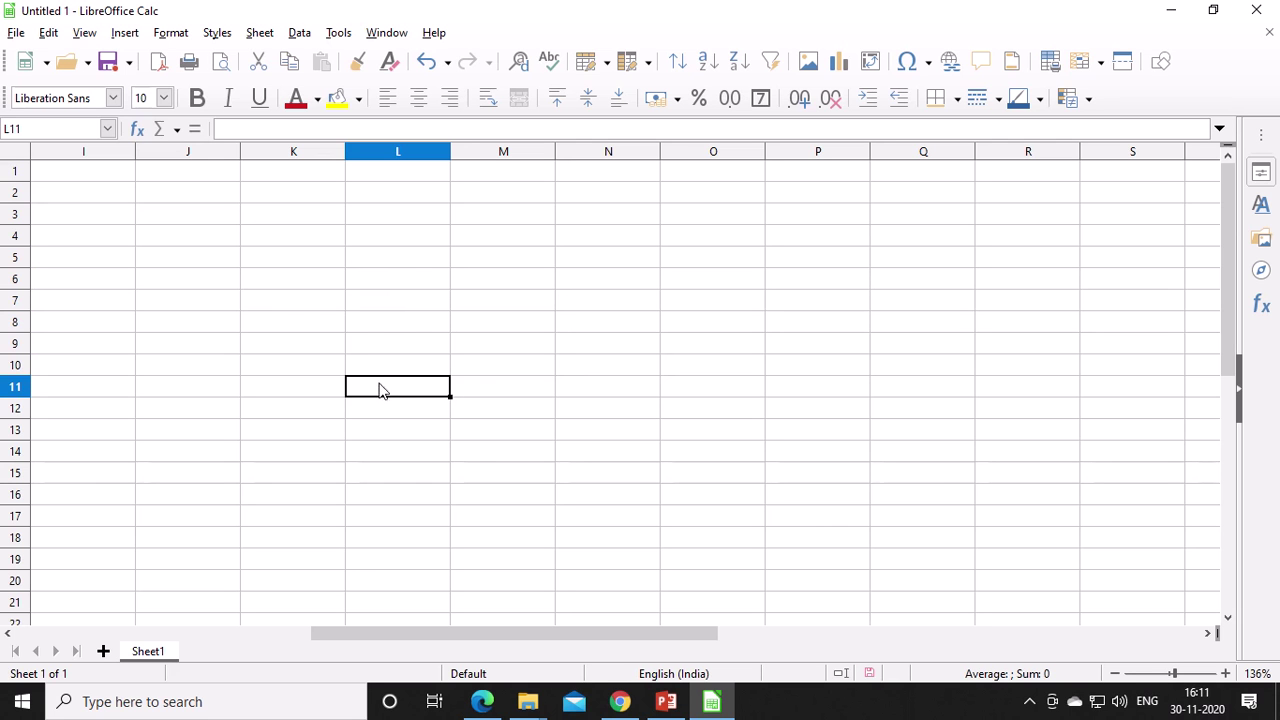
Step: Select cells O8, L17, O20, Q9, R18 and S21 in turn to compare their addresses in the Name Box
click(700, 325)
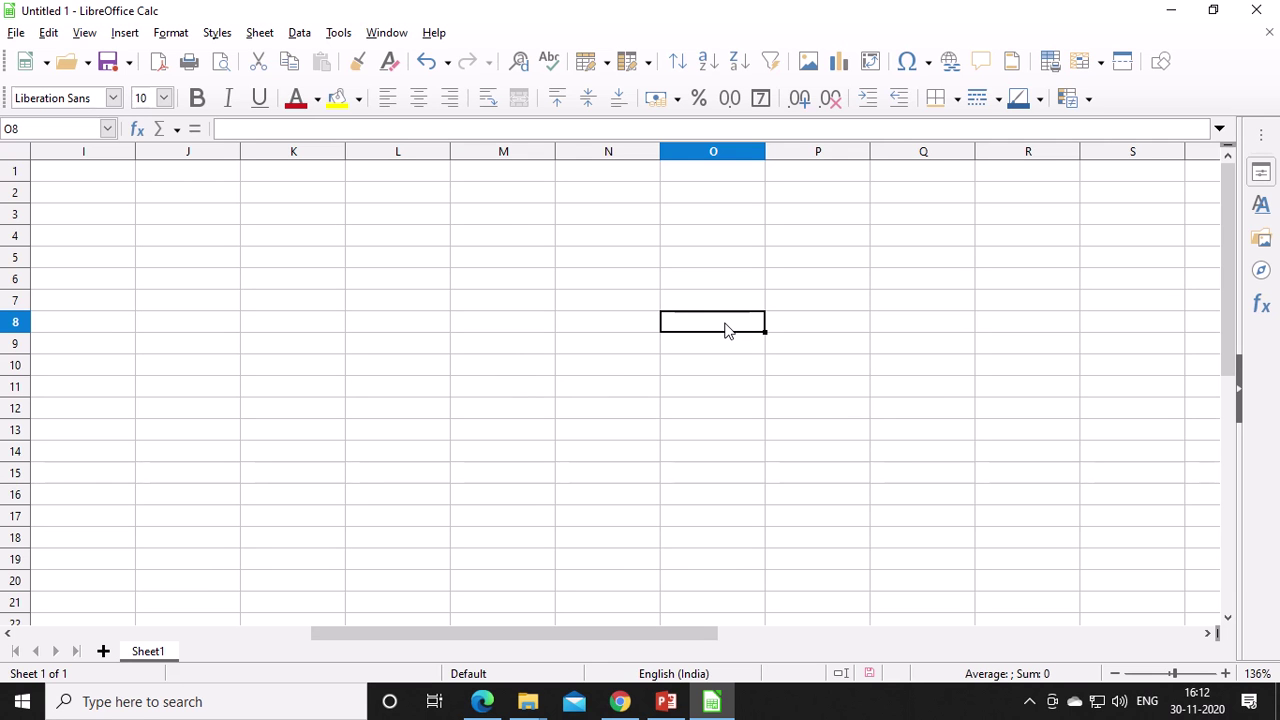
click(389, 520)
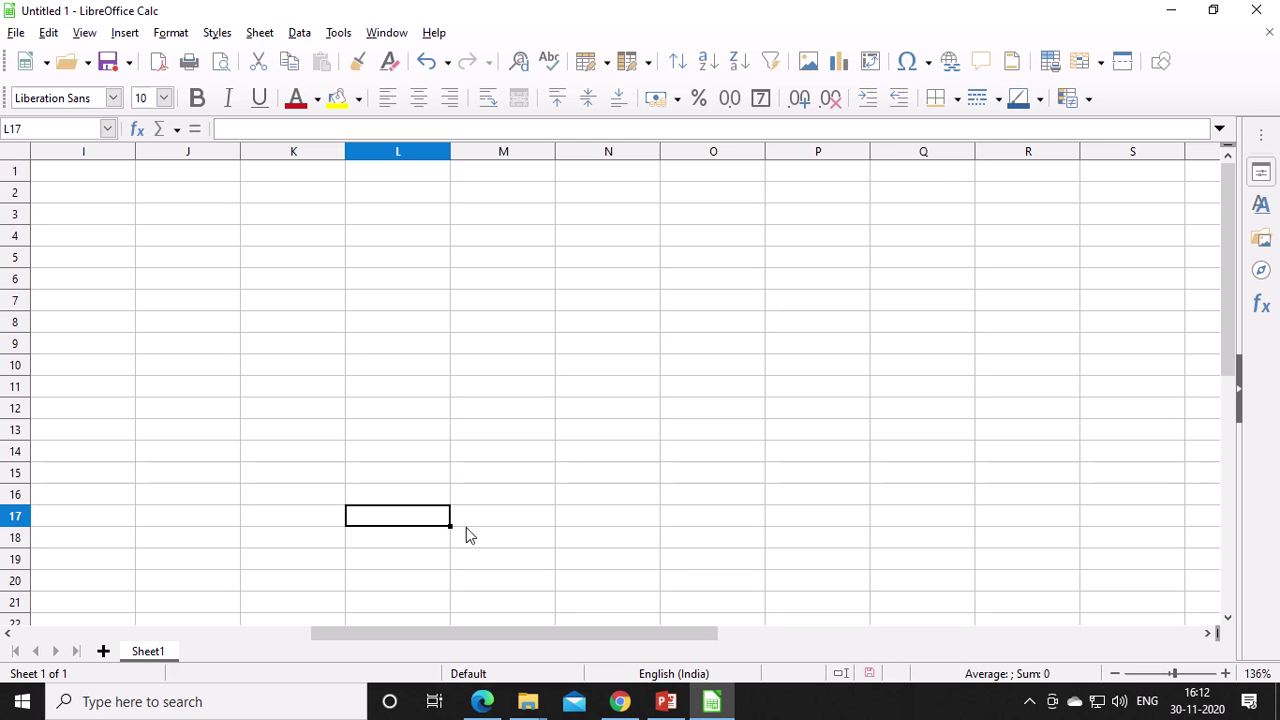
click(740, 589)
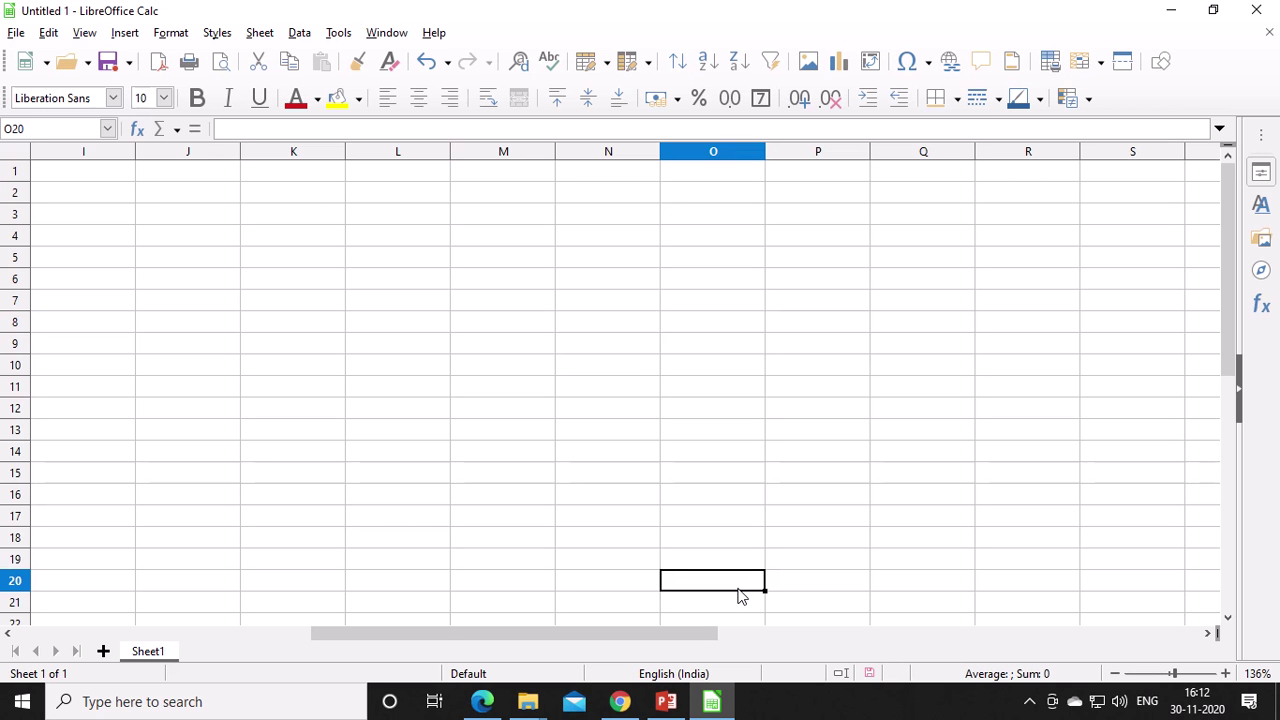
click(948, 342)
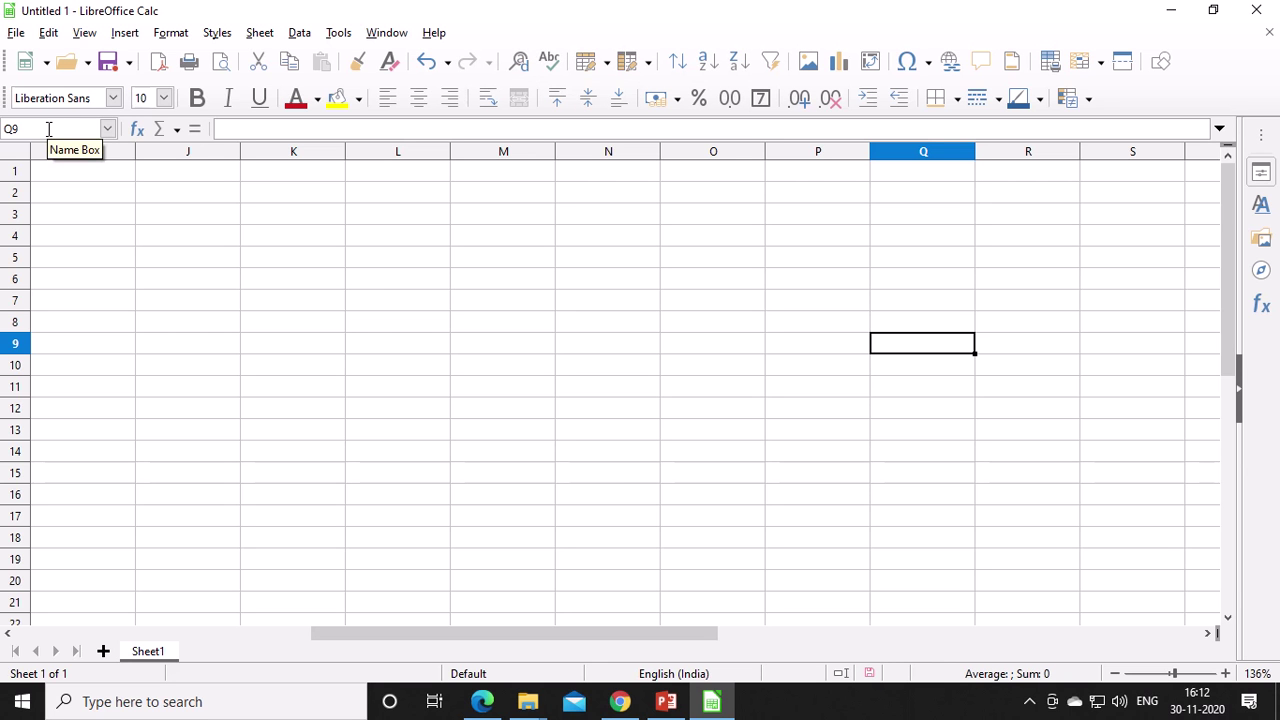
click(1038, 545)
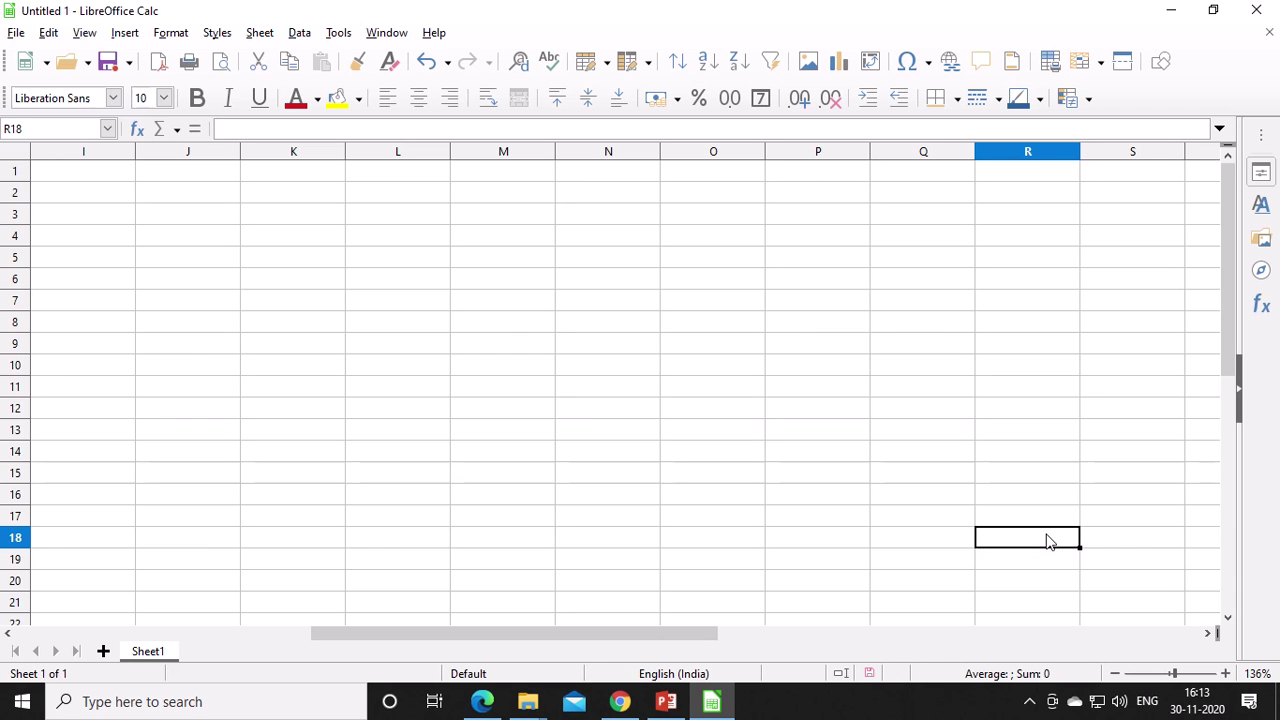
click(1160, 602)
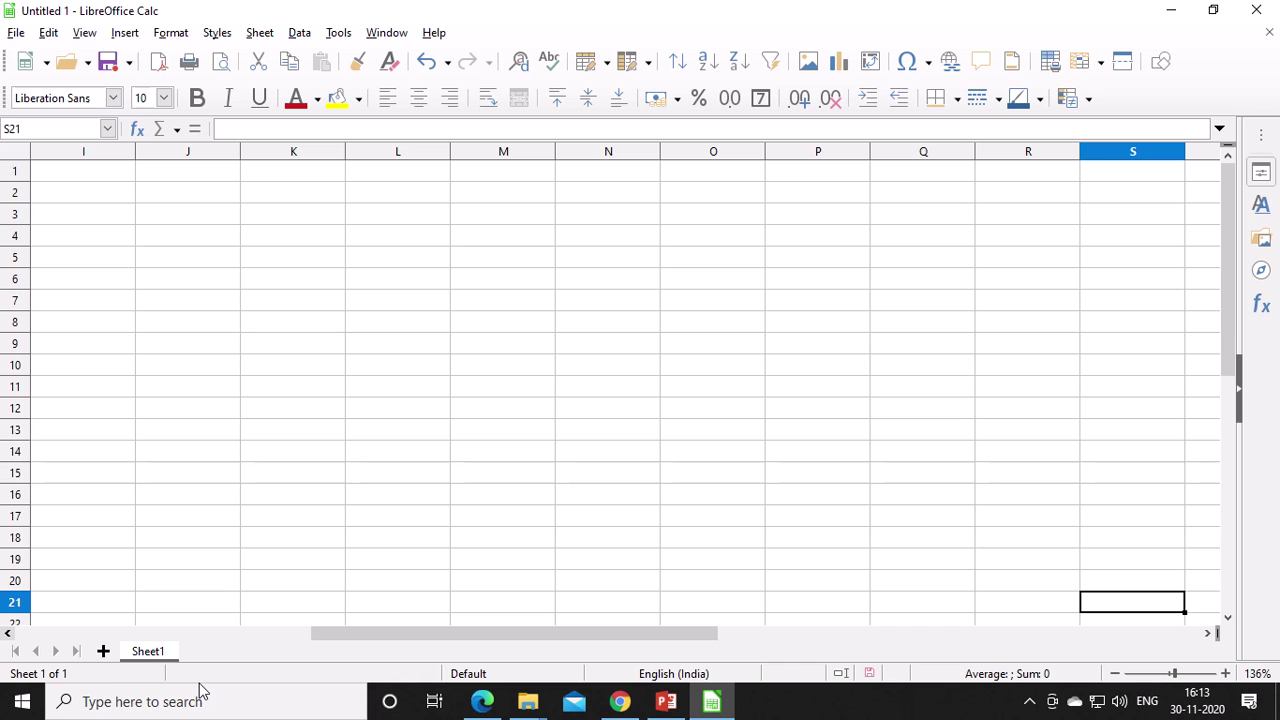
Step: Add four new sheets after Sheet1, up to Sheet5
click(103, 652)
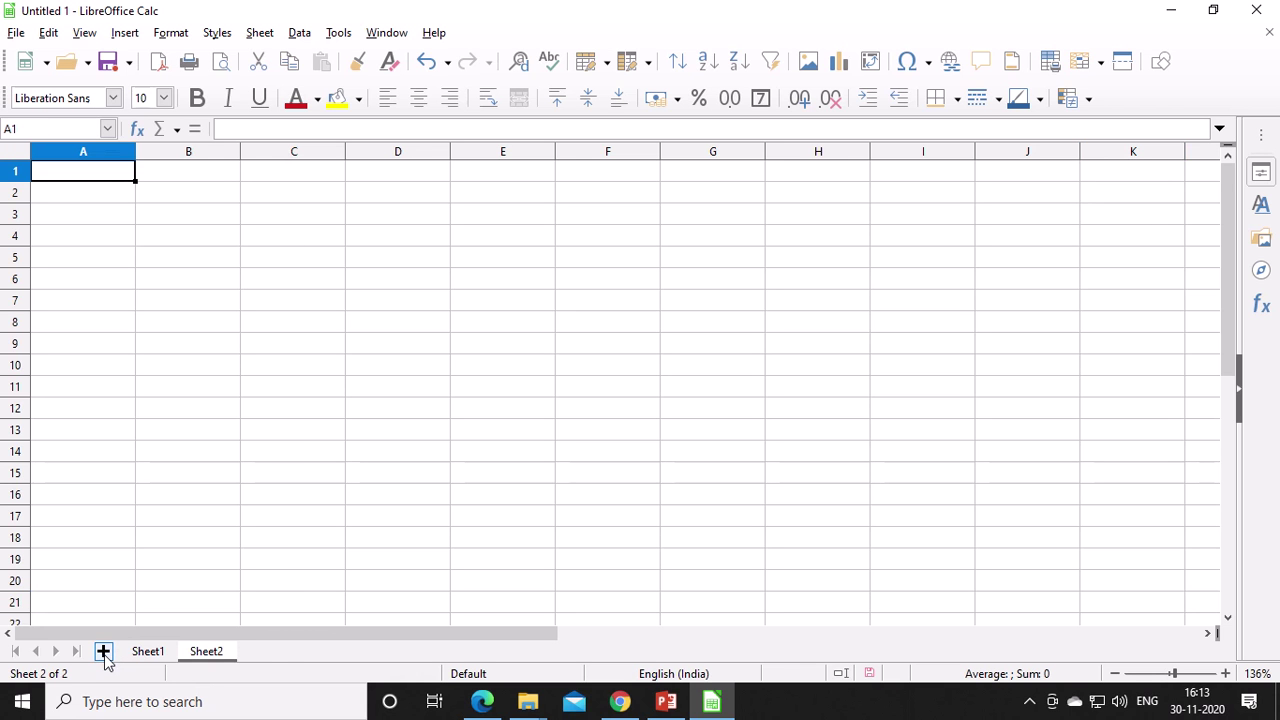
click(103, 652)
click(103, 652)
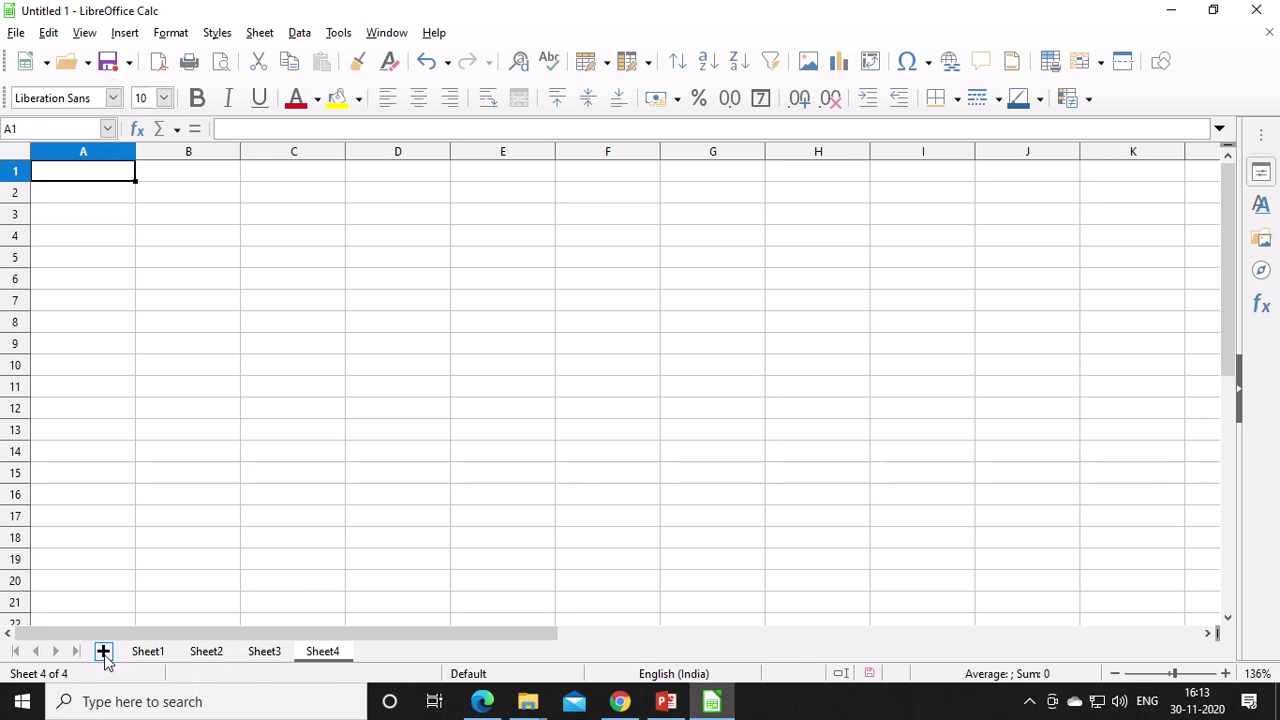
click(103, 652)
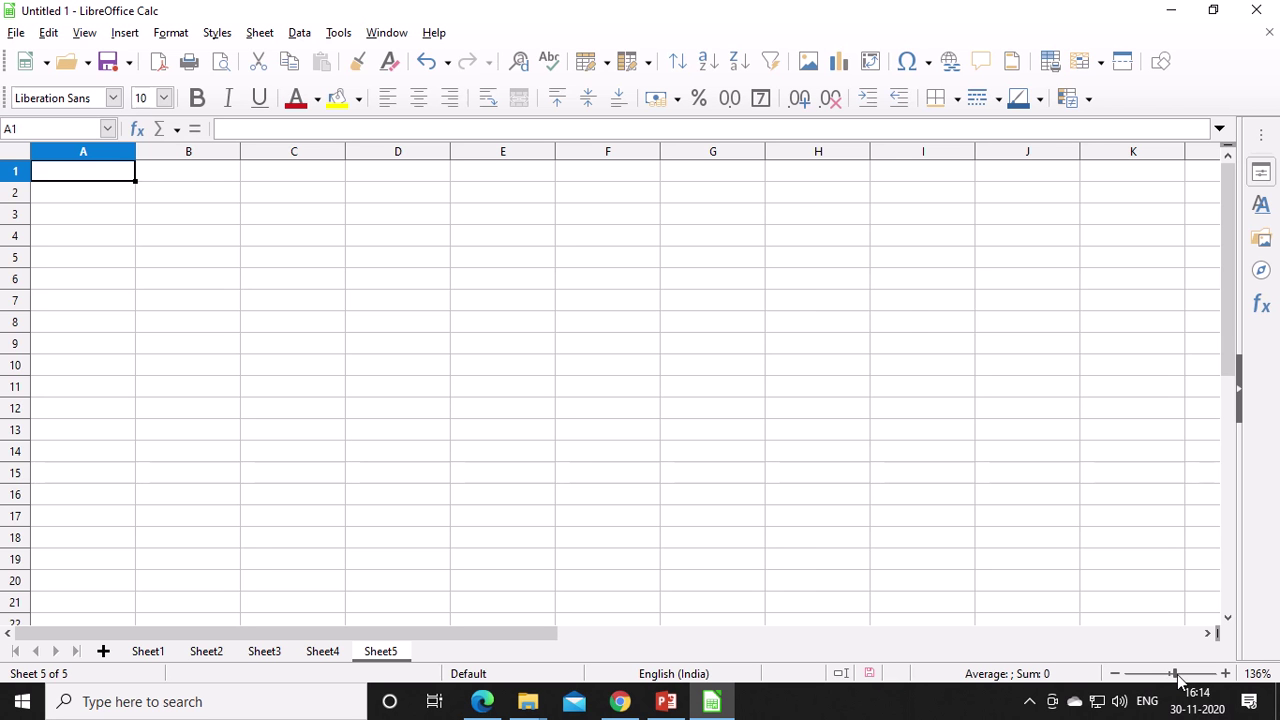
Step: Zoom Sheet5 out to 31% and in to 246%, and scroll down the rows and back up to row 1
drag(1176, 674, 1132, 677)
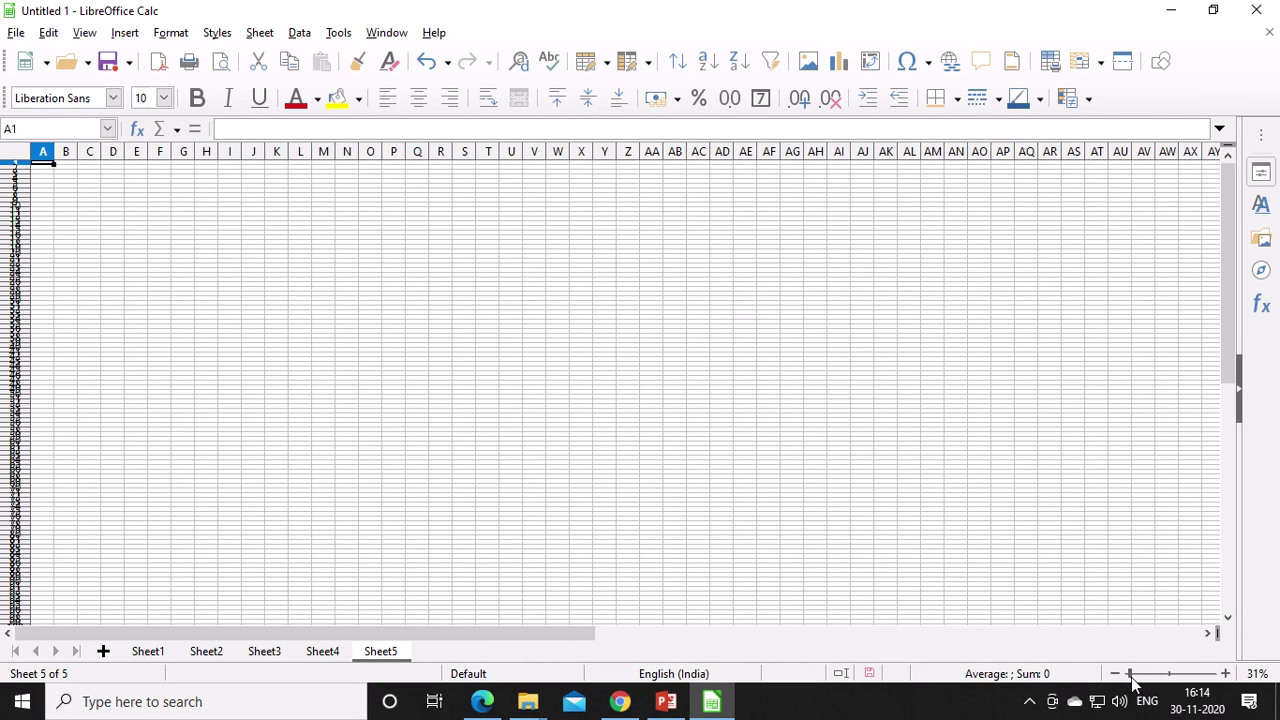
drag(1133, 677, 1195, 677)
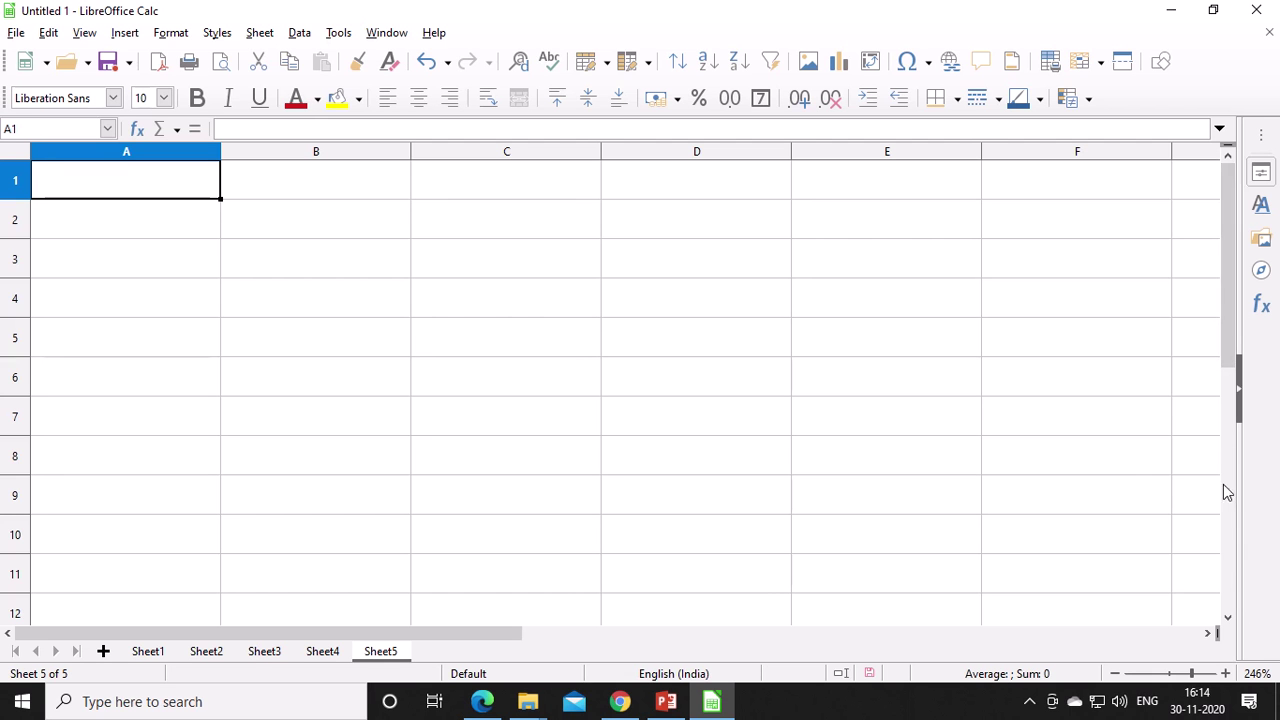
drag(1232, 338, 1240, 605)
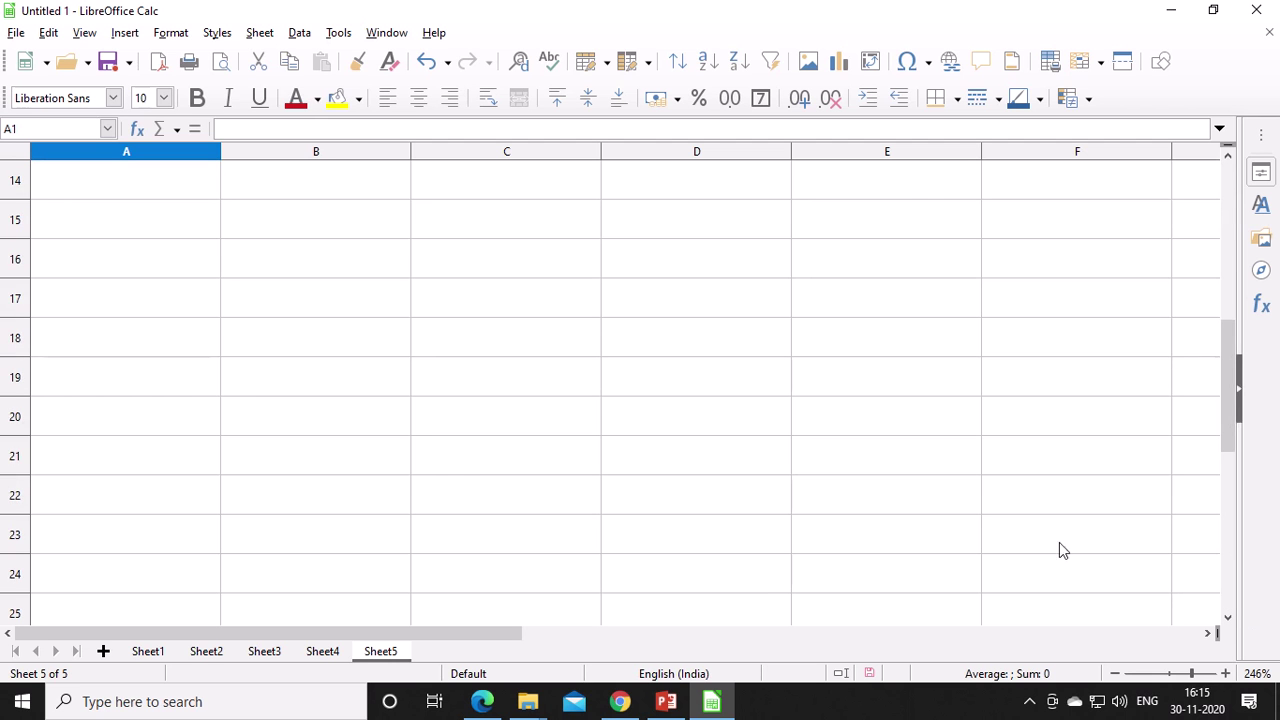
drag(1233, 400, 1224, 229)
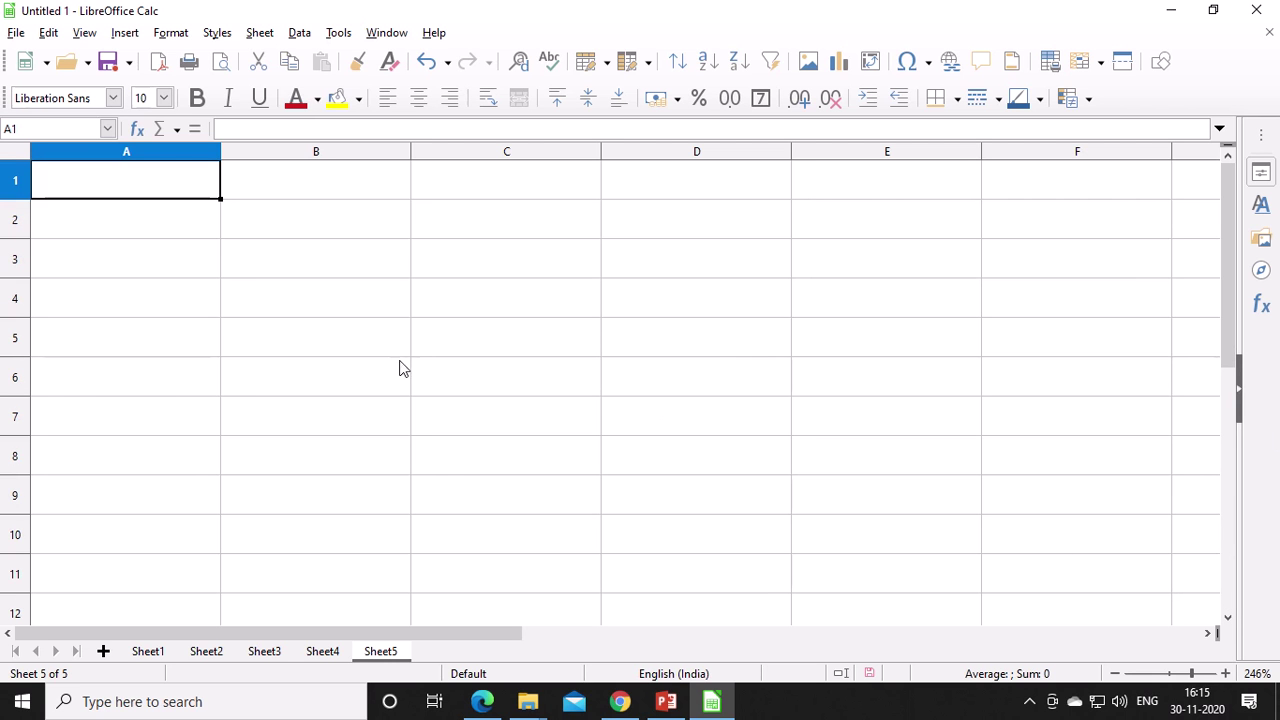
Step: Enter the sample text adfd in cell B5 after erasing a first trial entry of dhdshdfsdhd
click(286, 353)
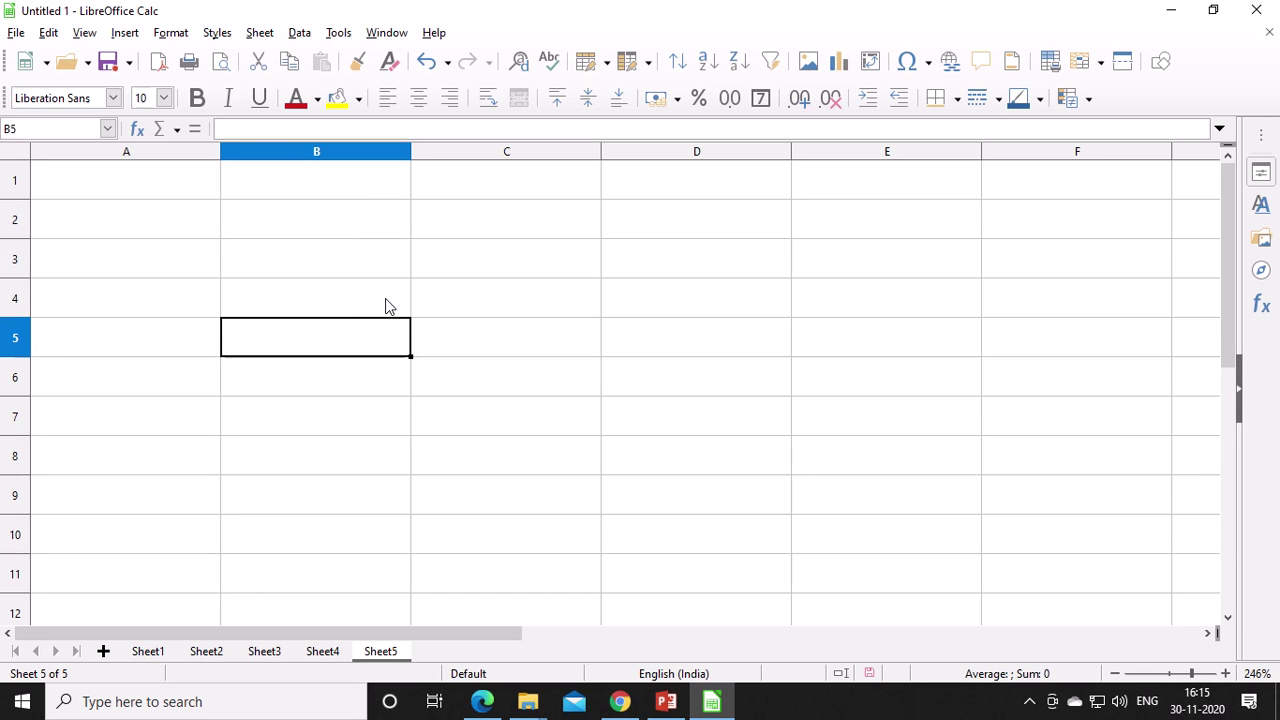
text(dhdshdfsdhd)
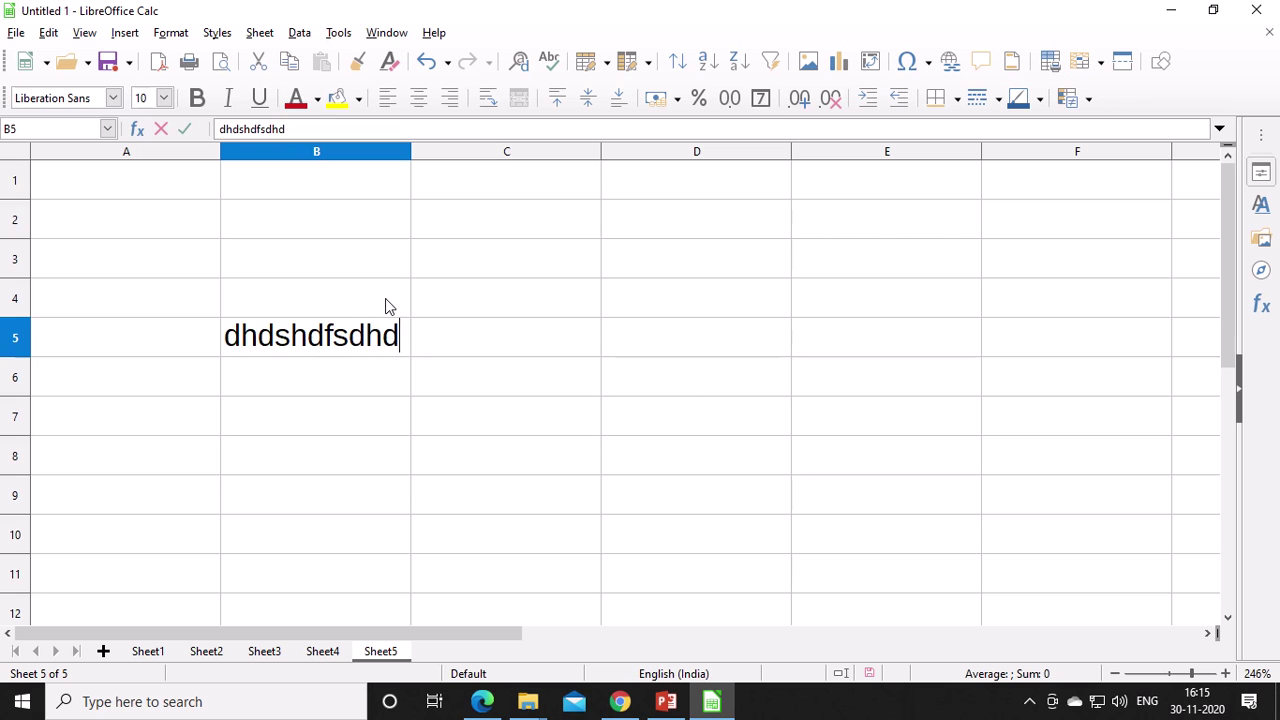
key(BackSpace)
key(BackSpace)
key(BackSpace)
key(BackSpace)
key(BackSpace)
key(BackSpace)
key(BackSpace)
key(BackSpace)
key(BackSpace)
key(BackSpace)
key(BackSpace)
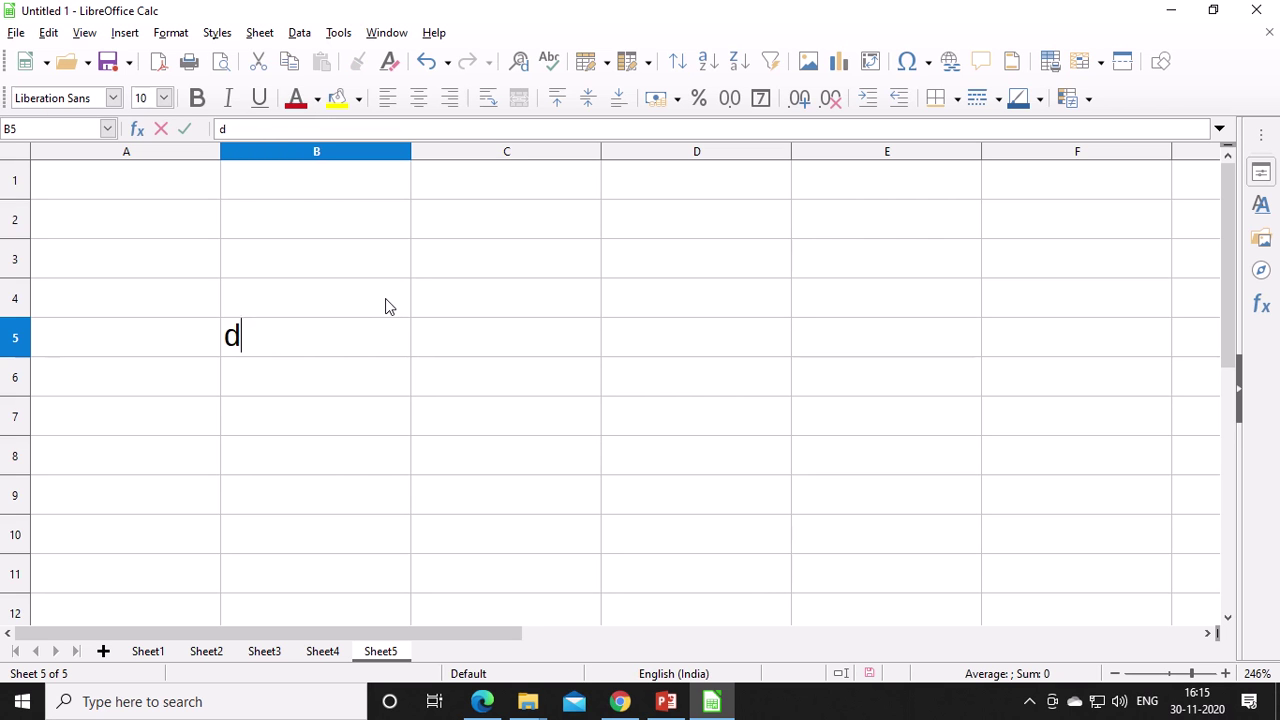
text(adfd)
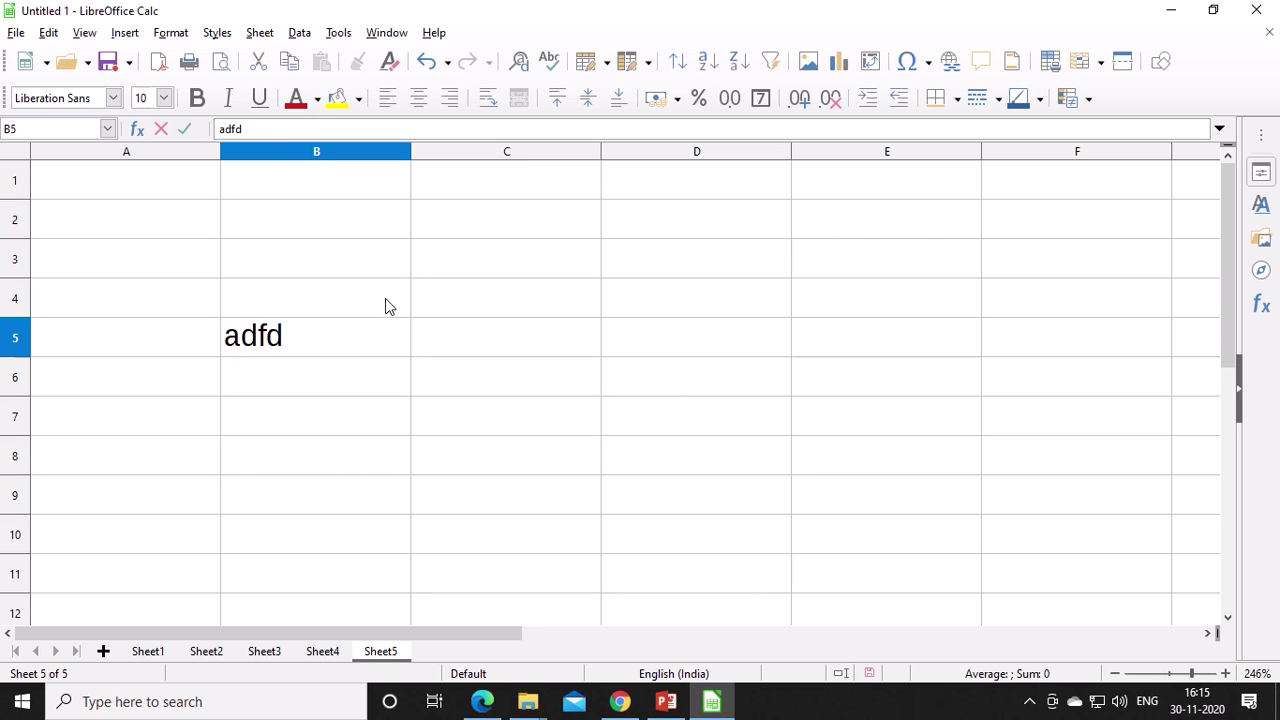
key(Return)
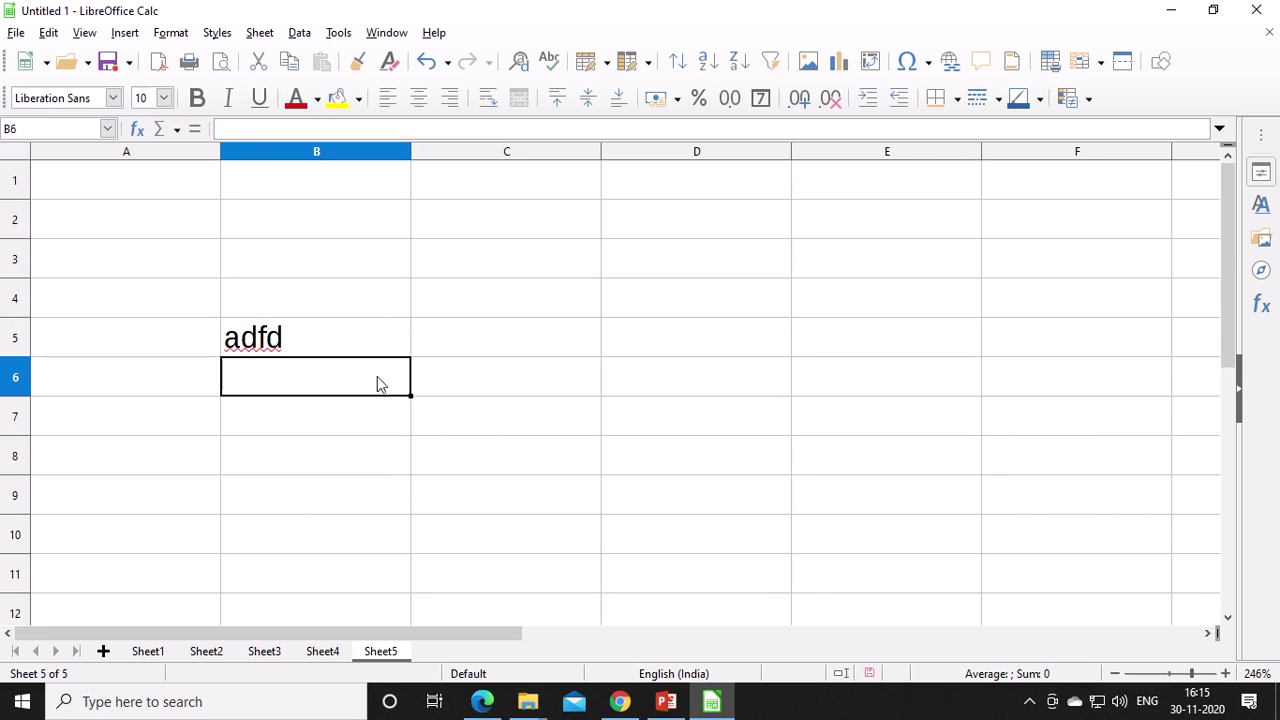
Step: Enter the number 676766 in cell B7 and the symbols %$$ in cell B10
click(352, 419)
text(676766)
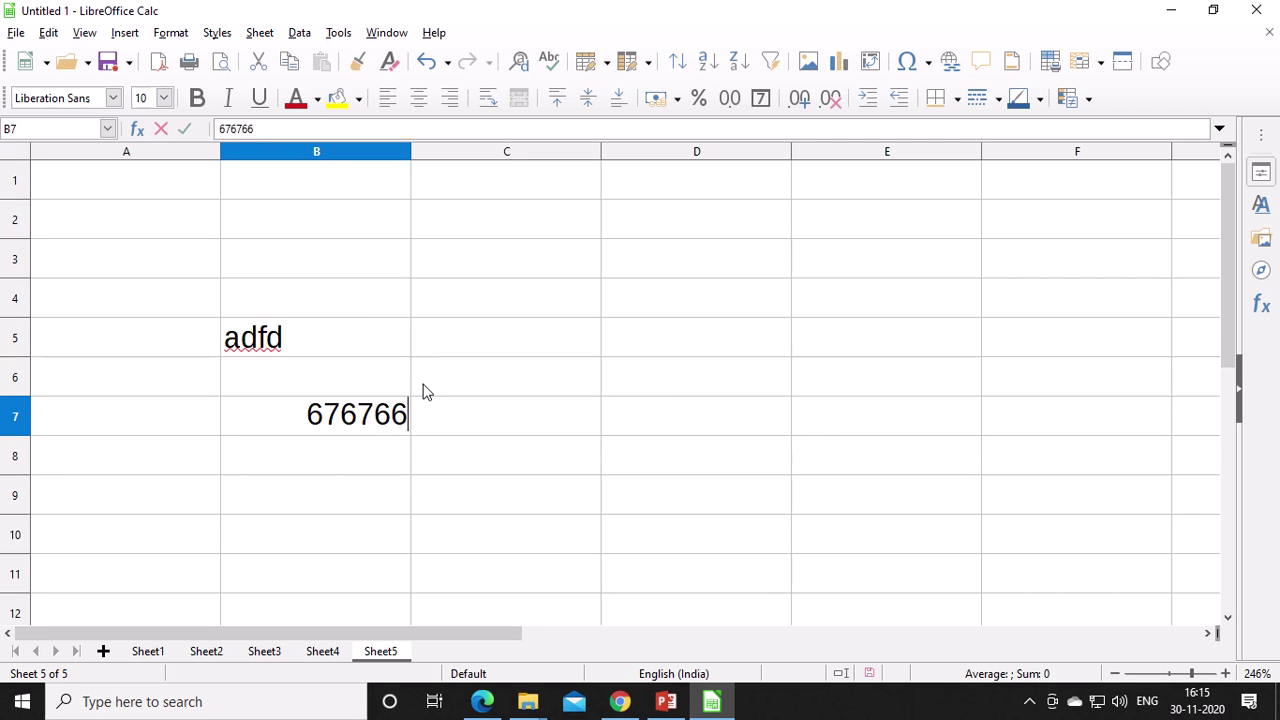
key(Return)
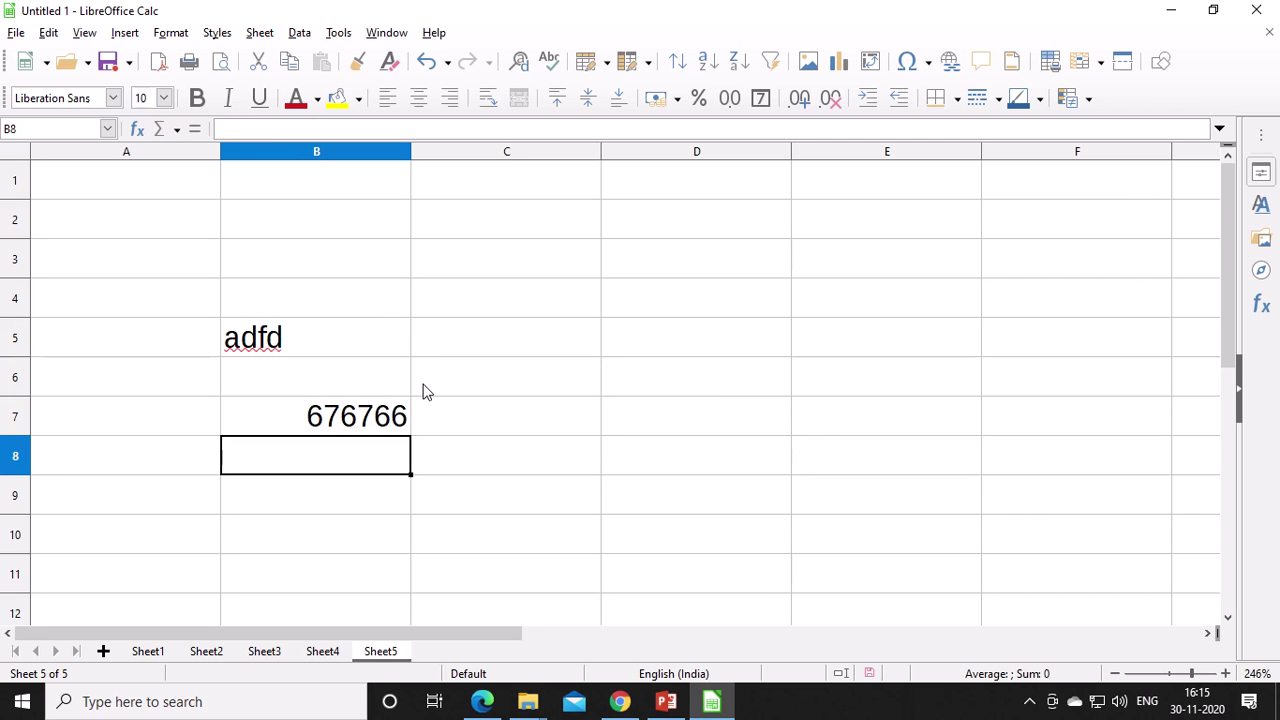
click(337, 521)
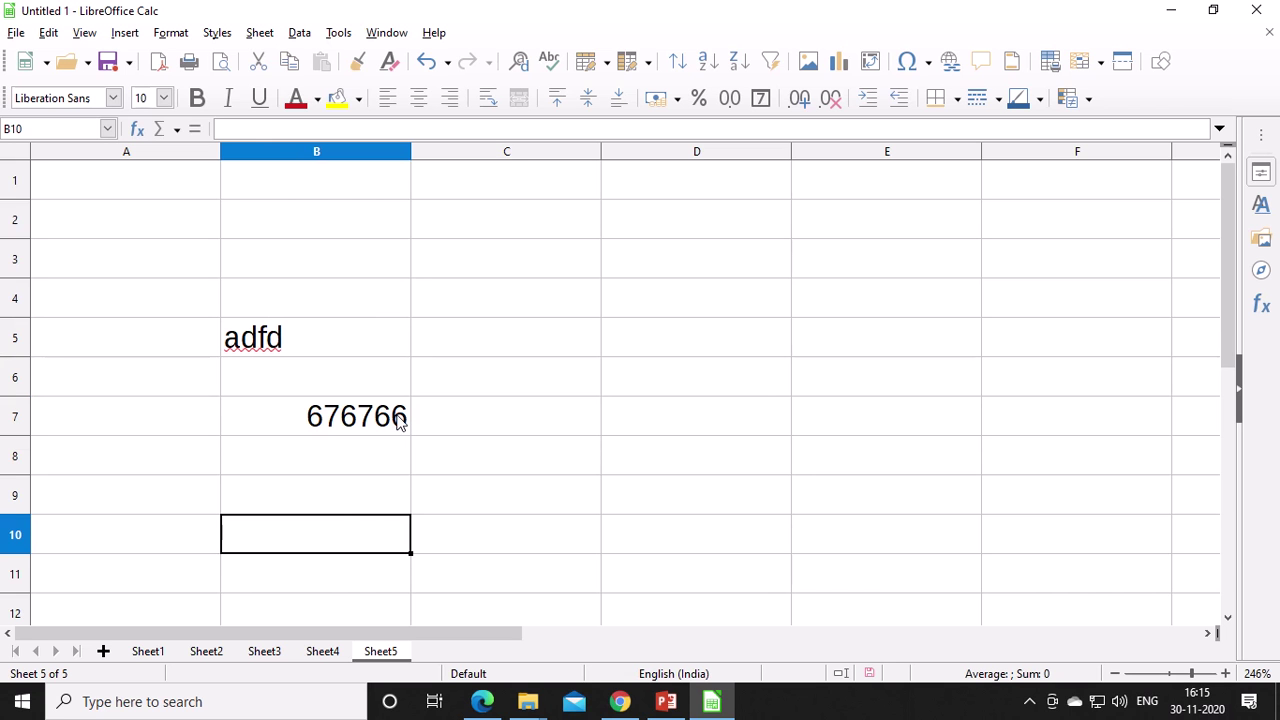
text(%$$)
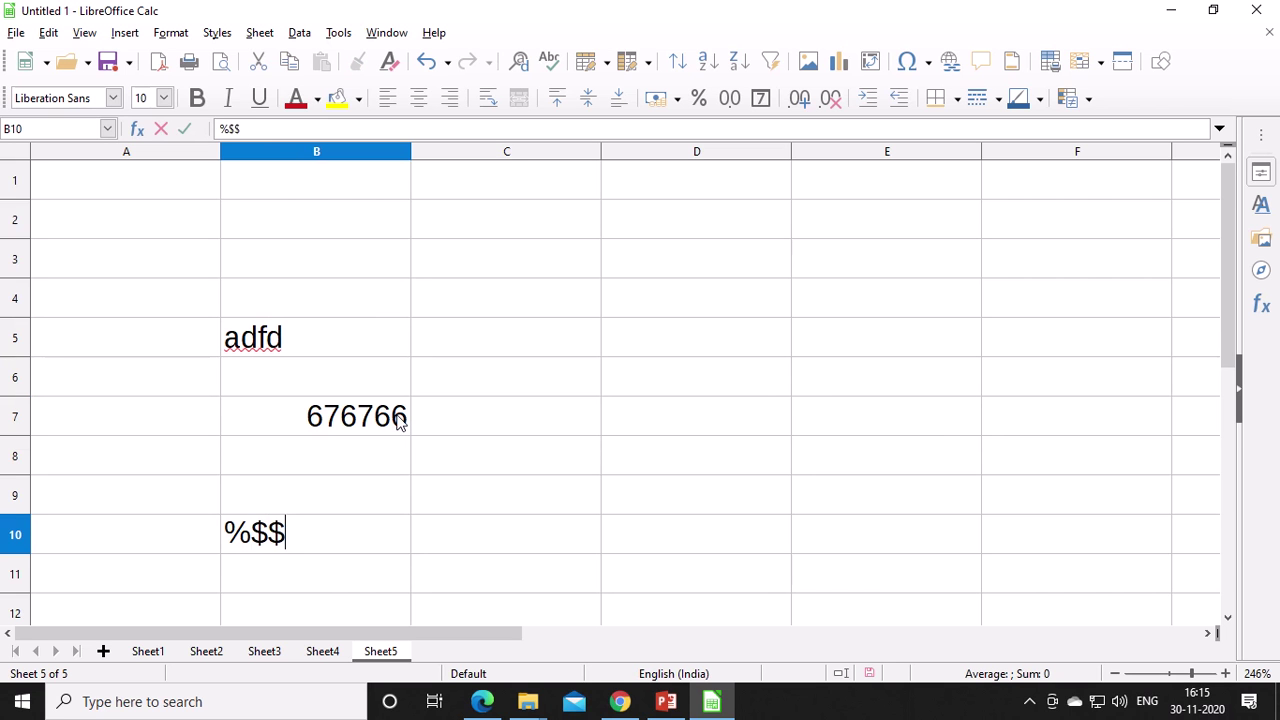
key(Return)
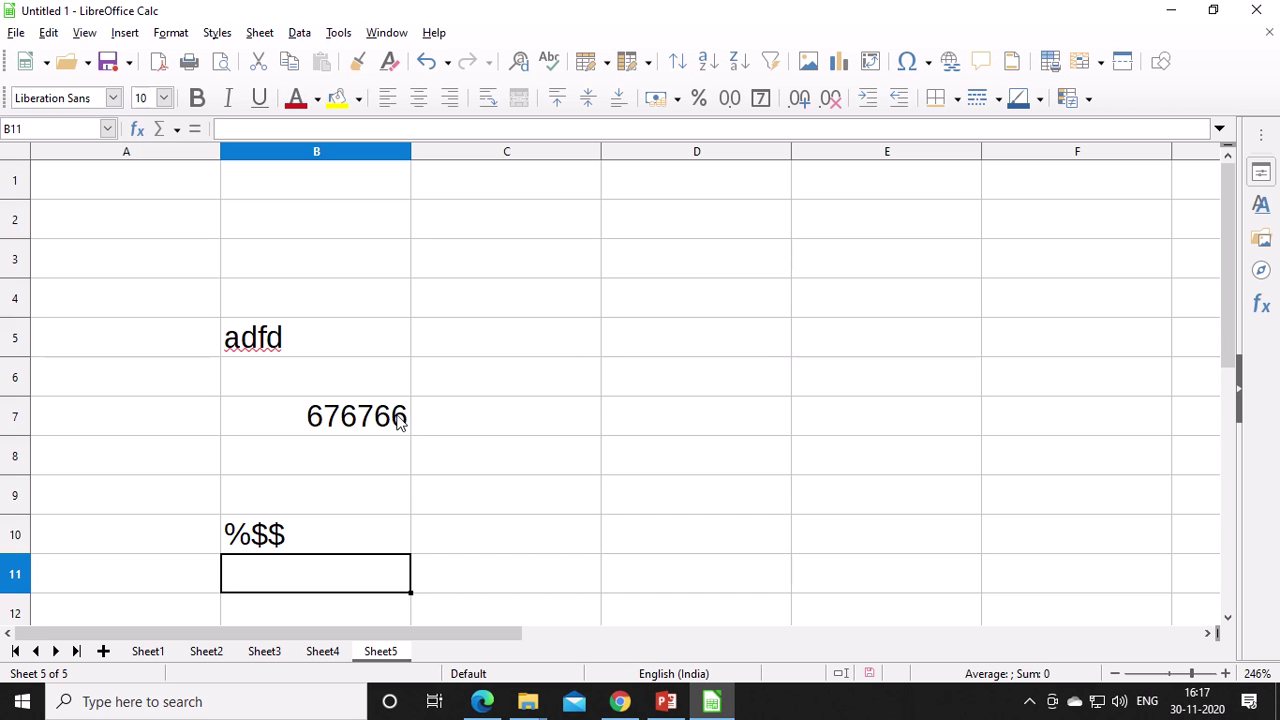
Step: Enter a lone plus sign in cell C4, removing the stray C5 reference from the entry
click(540, 308)
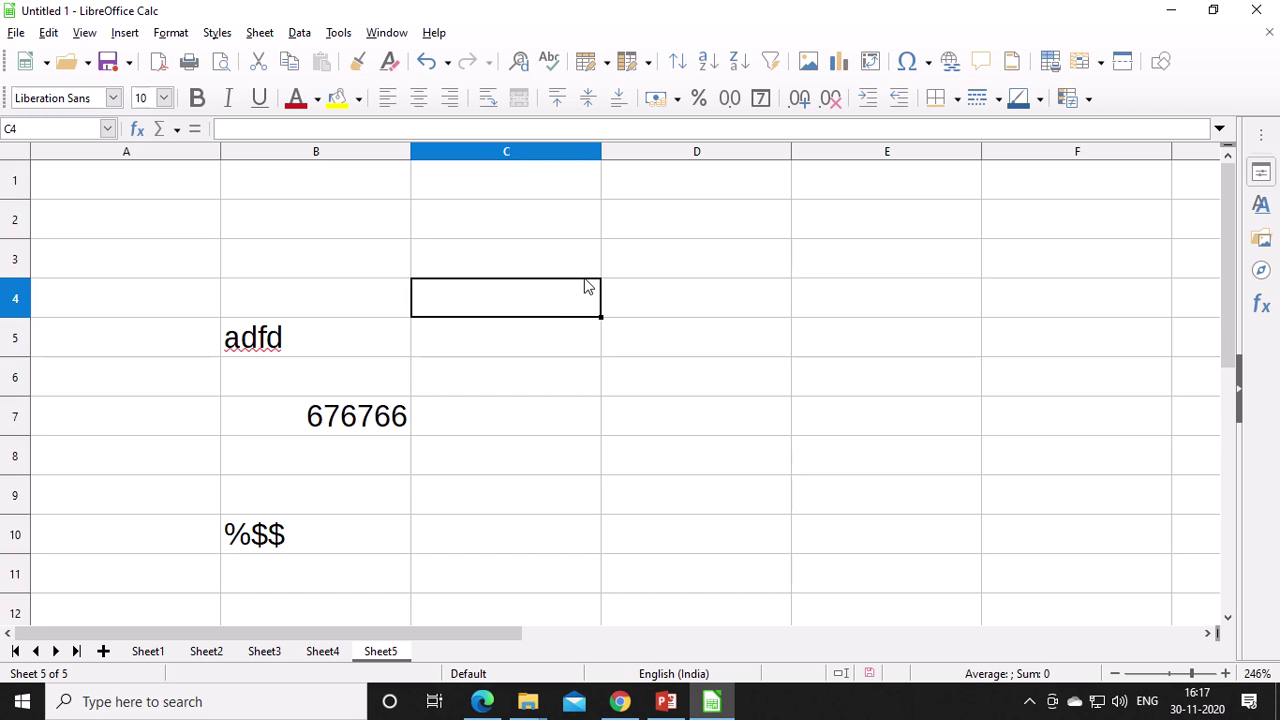
text(+)
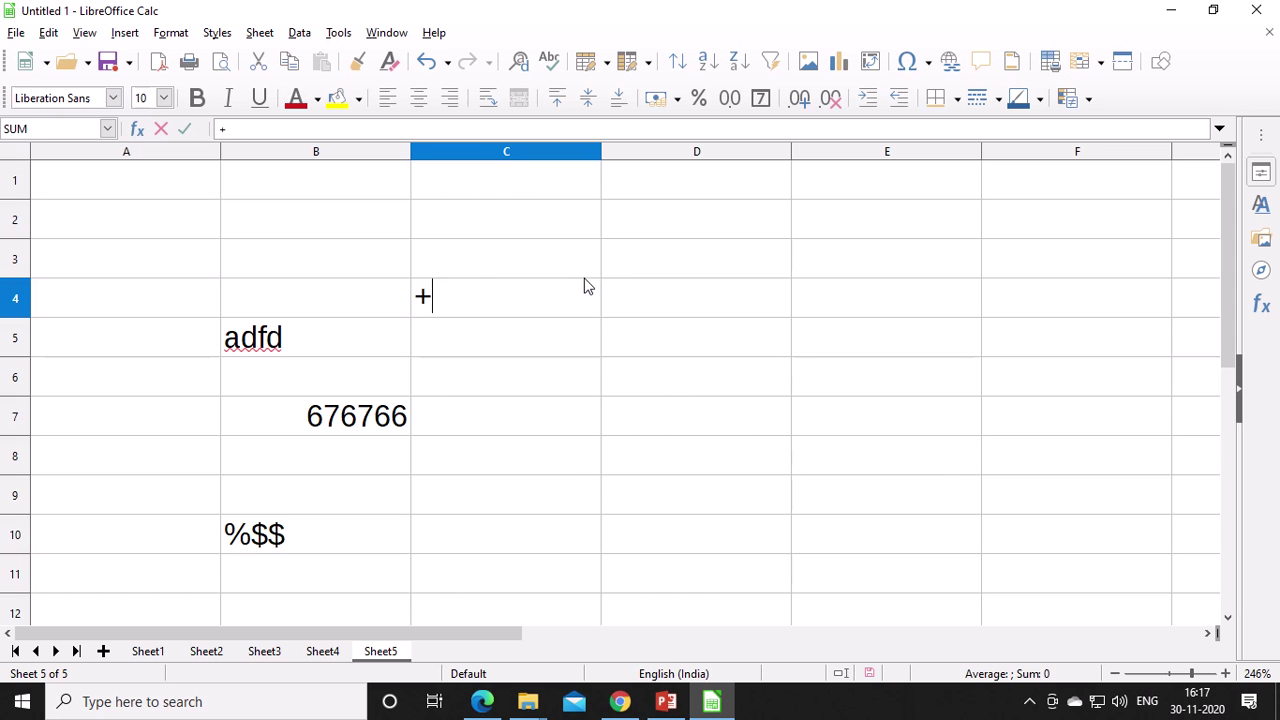
key(Down)
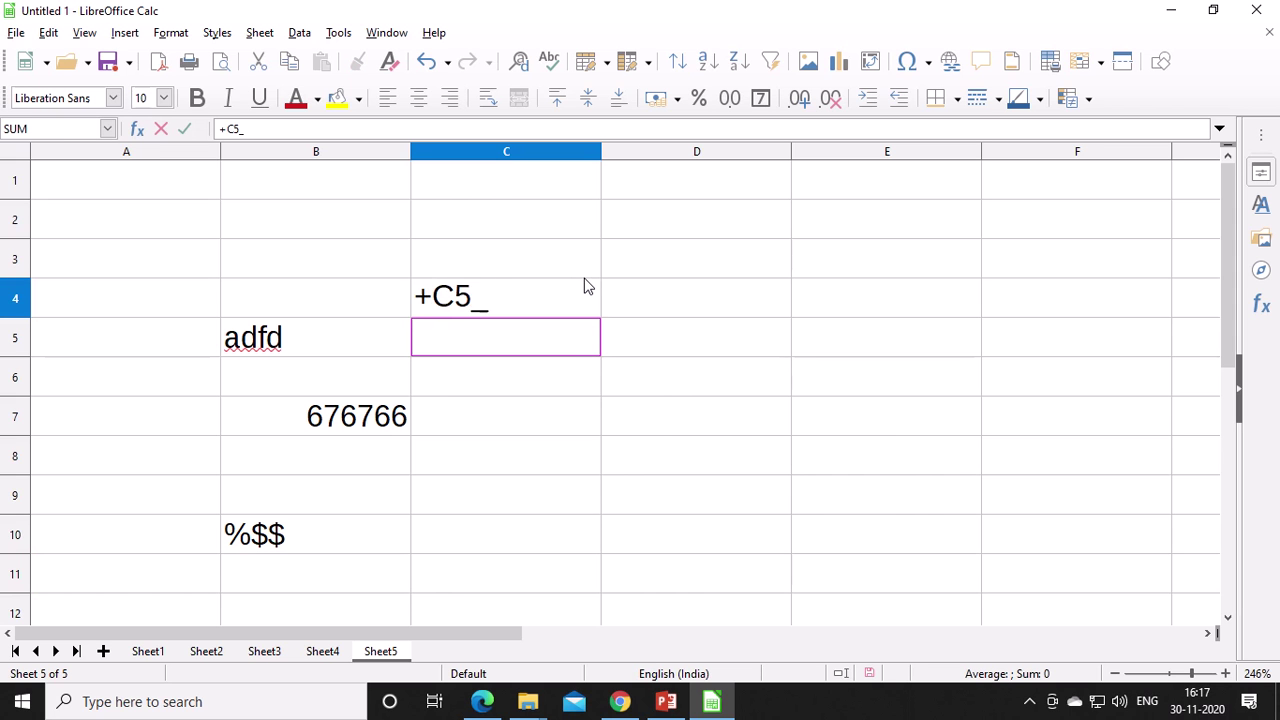
key(BackSpace)
key(BackSpace)
key(BackSpace)
key(Return)
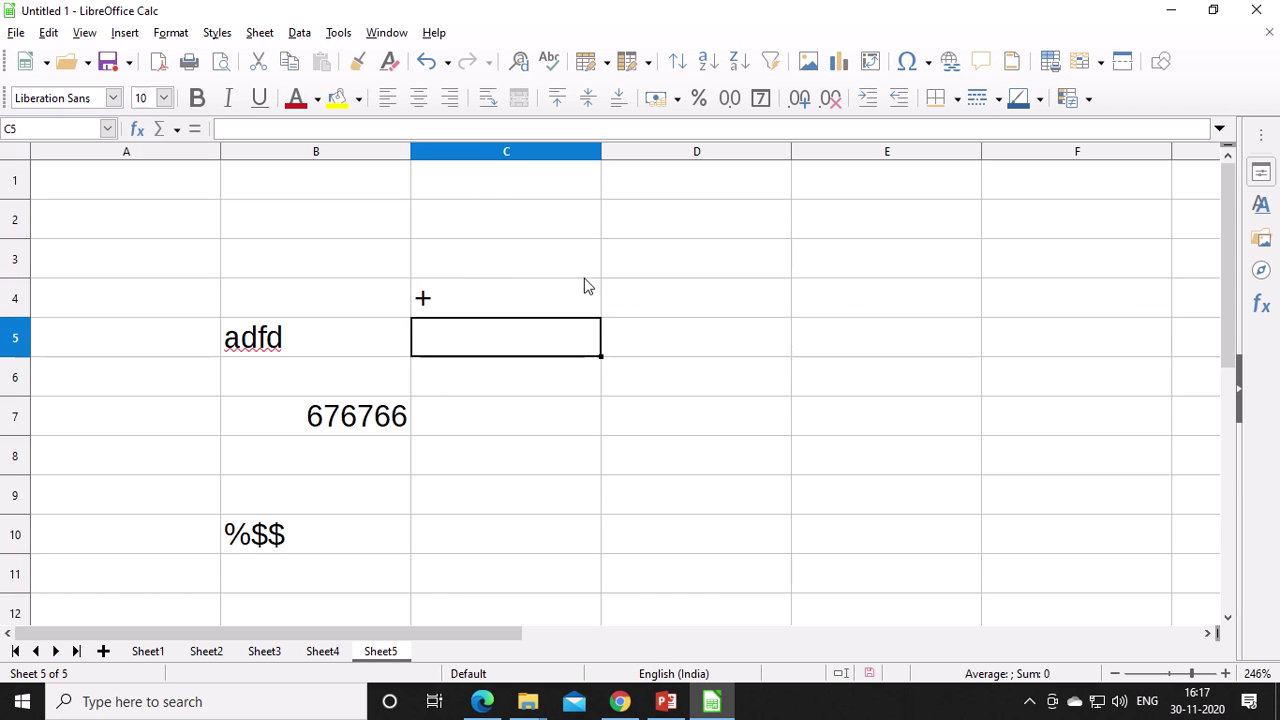
Step: Enter an underscore in cell C5, replace it with a minus sign, and dismiss the Filter Keys prompt
text(_)
key(Return)
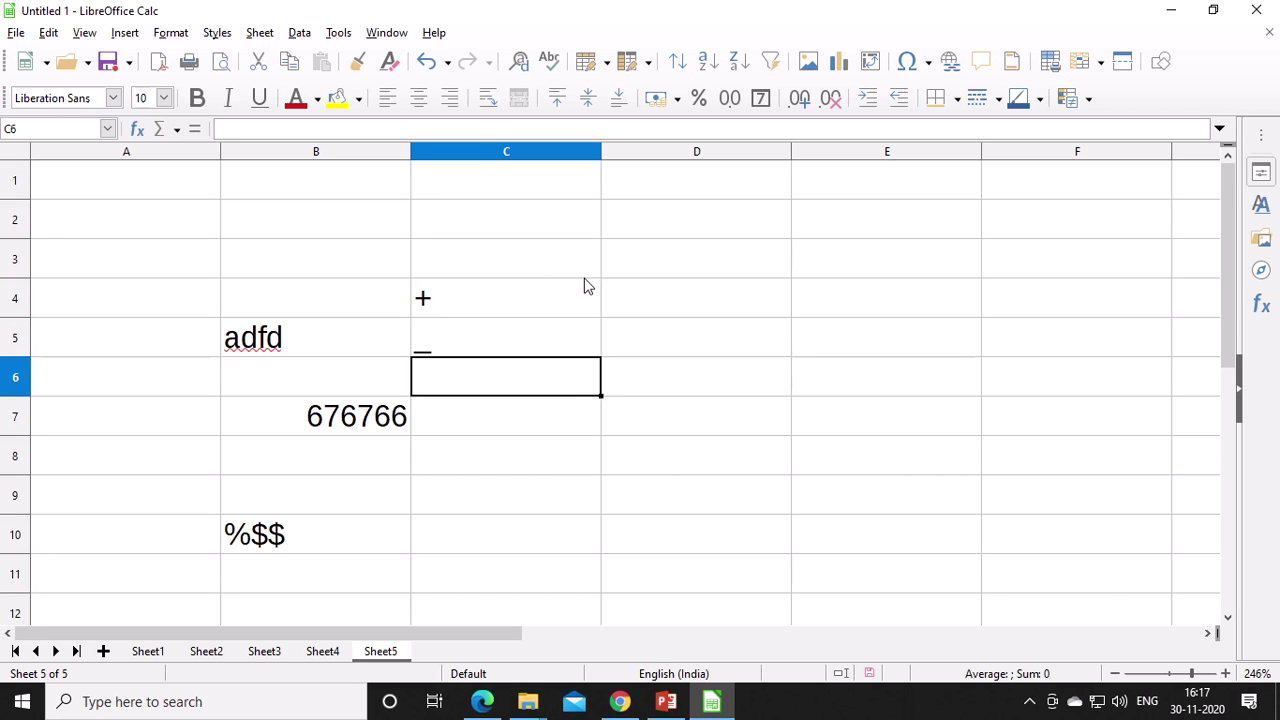
key(Up)
key(Delete)
text(-)
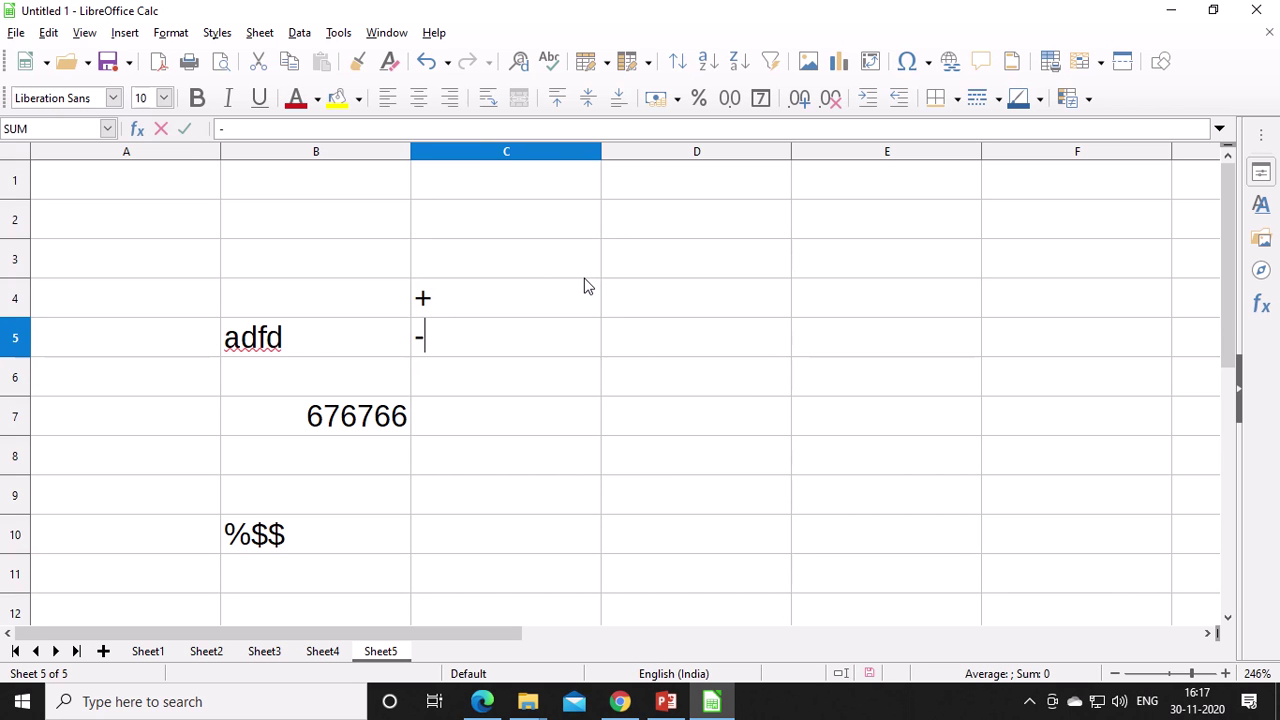
key(Return)
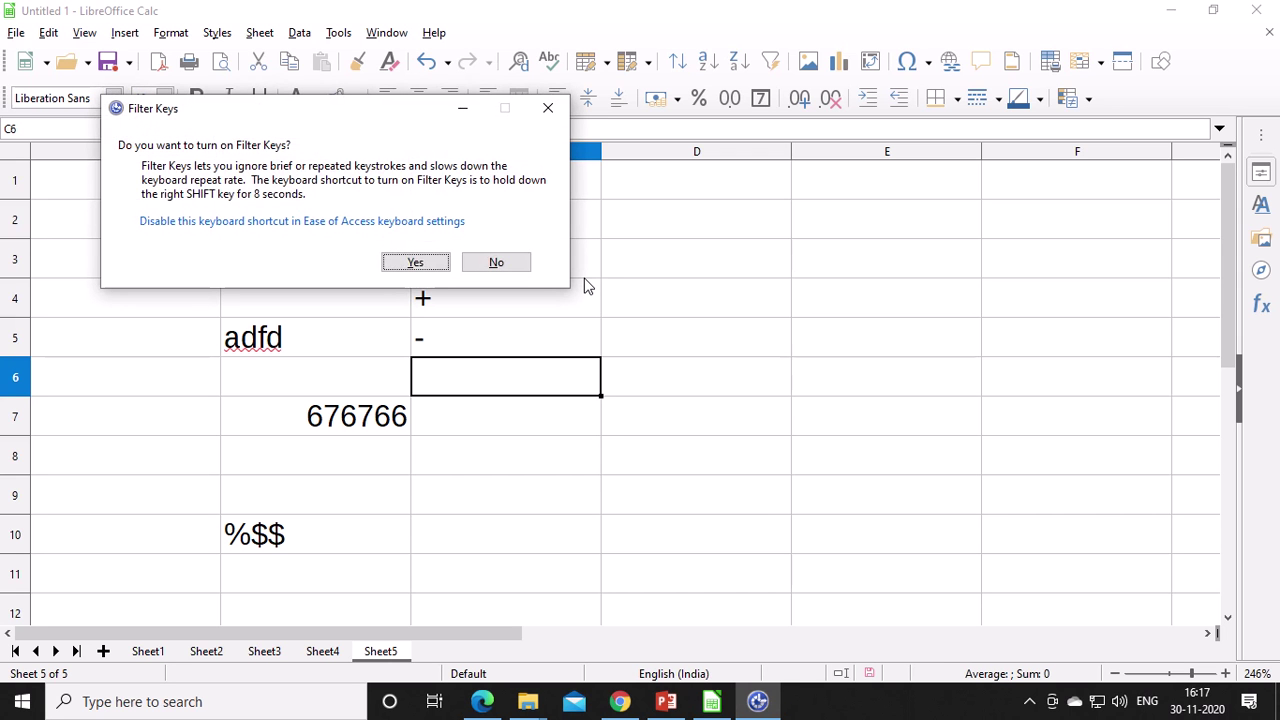
key(Escape)
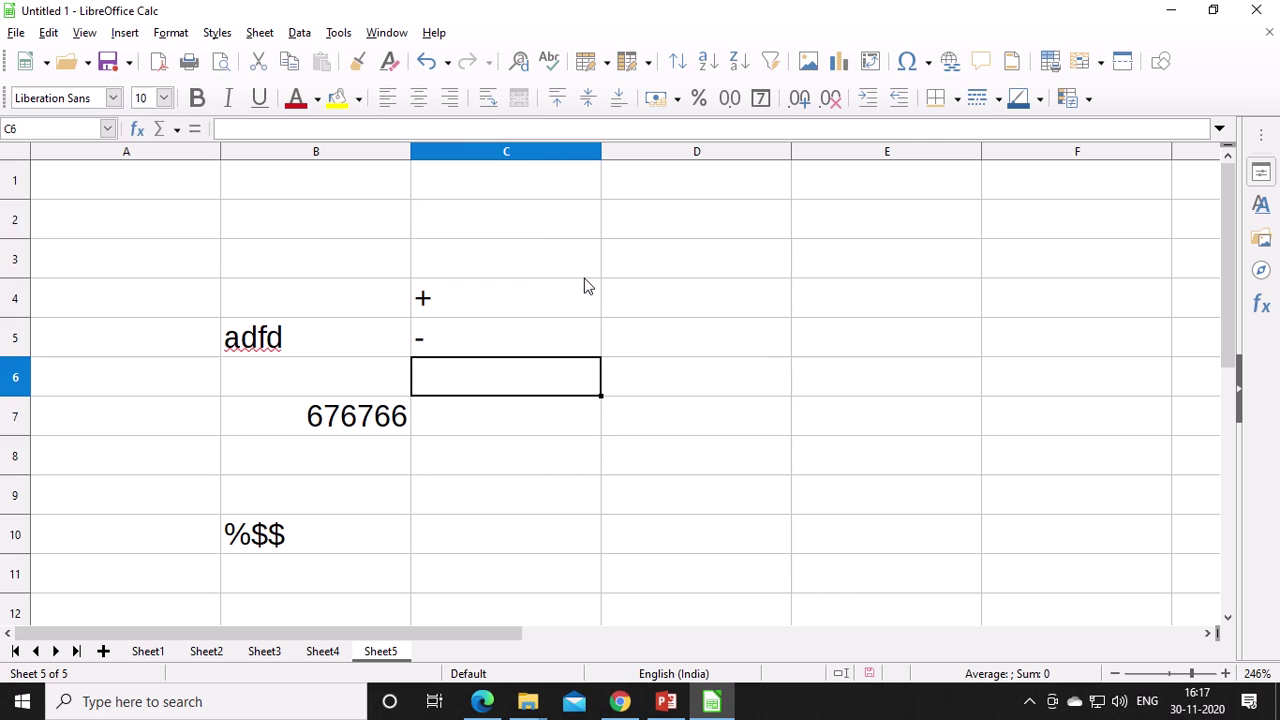
Step: Enter the operators *, / and ^ in cells C6, C7 and C8 respectively
text(*)
key(Return)
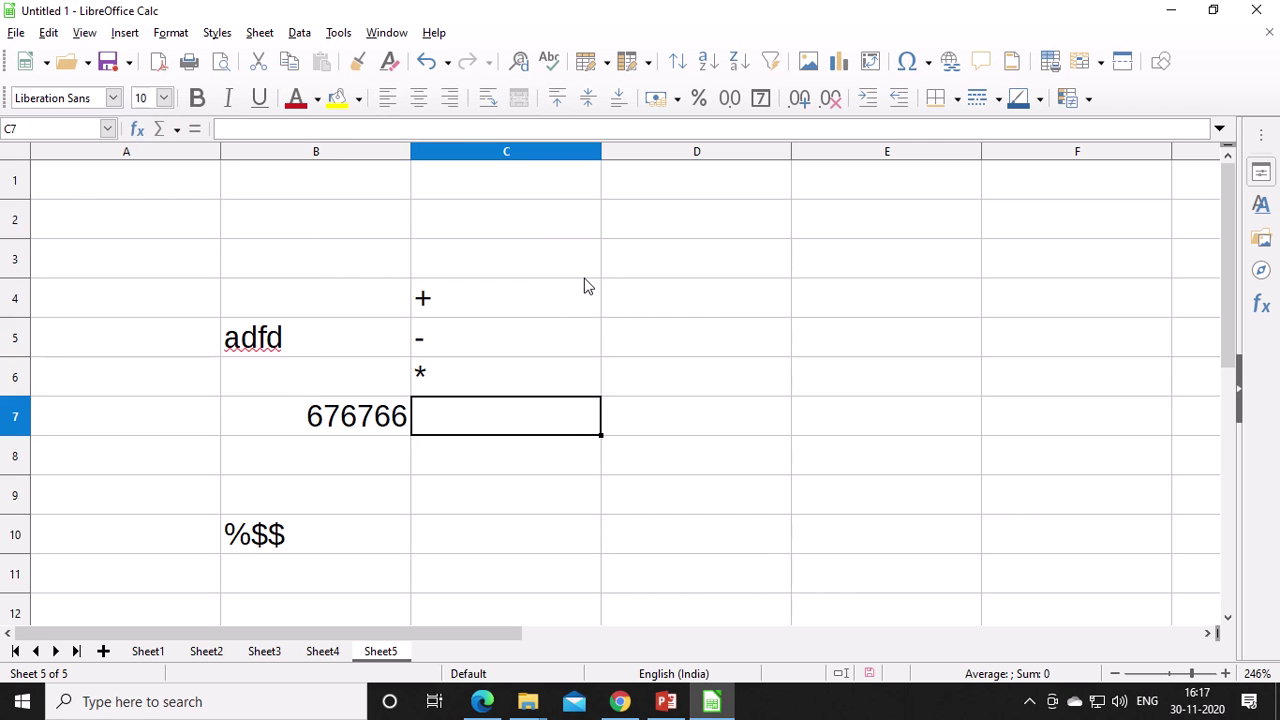
text(/)
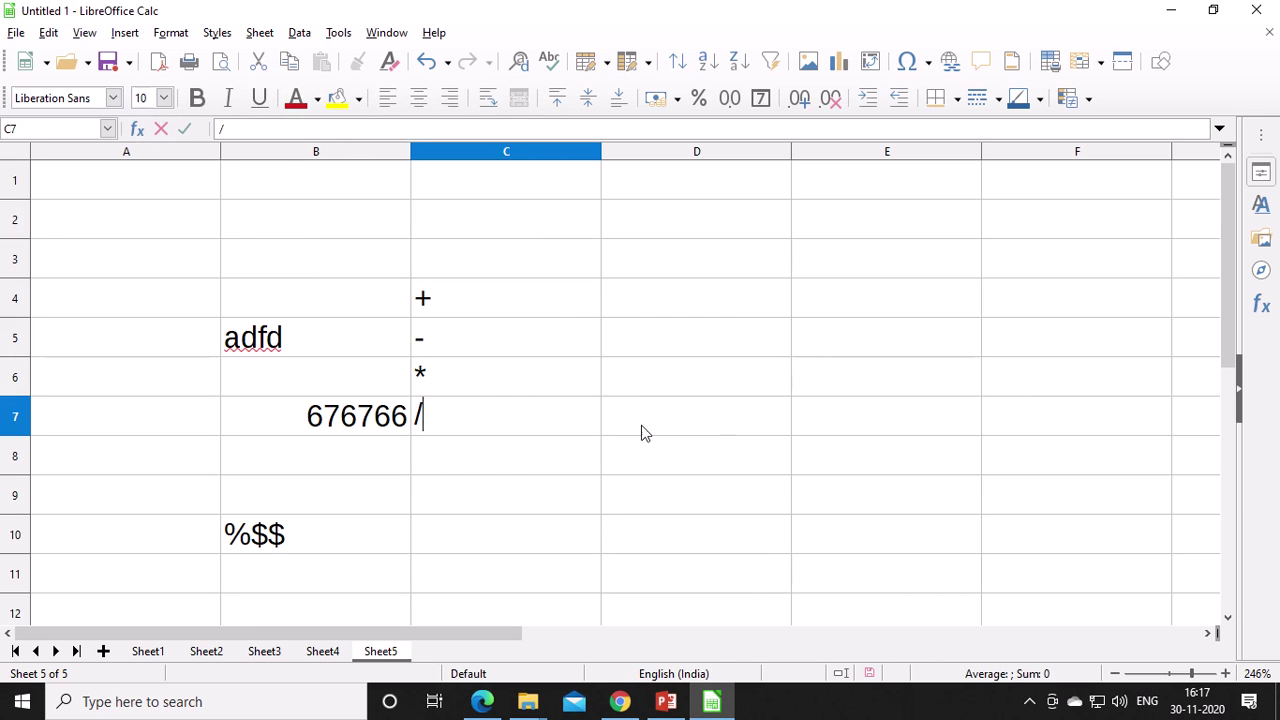
click(489, 306)
click(490, 455)
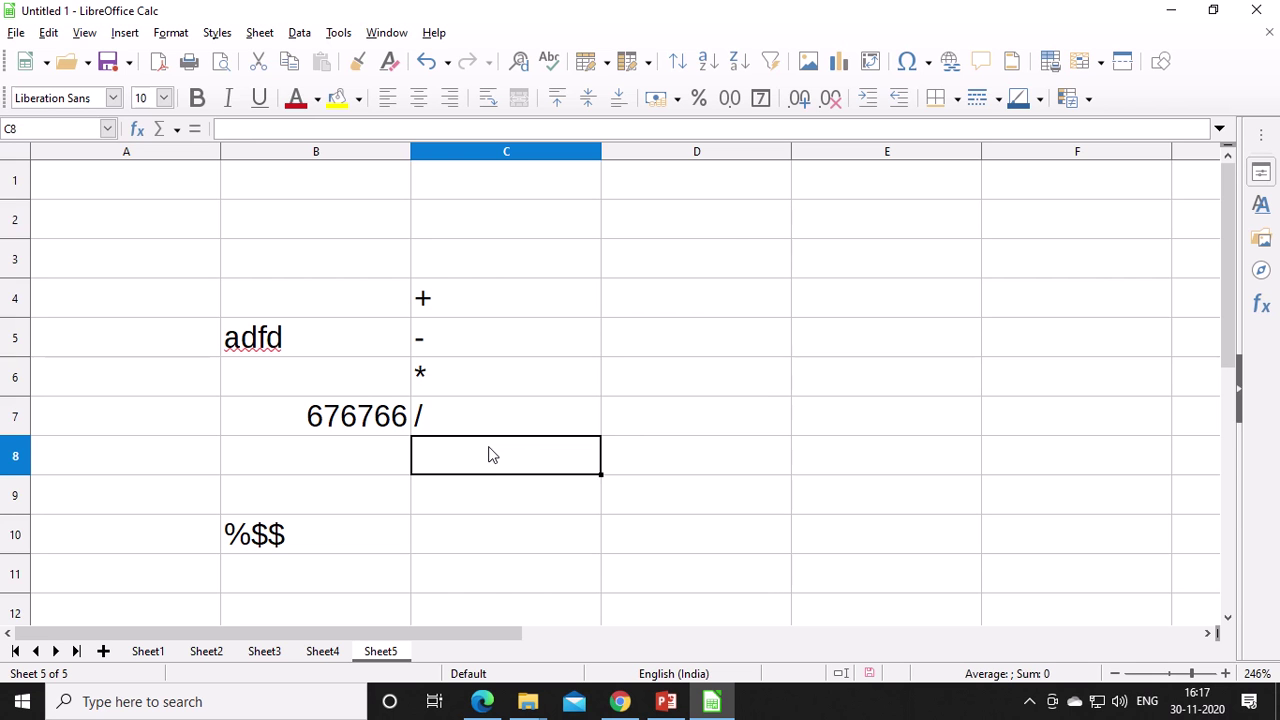
text(^)
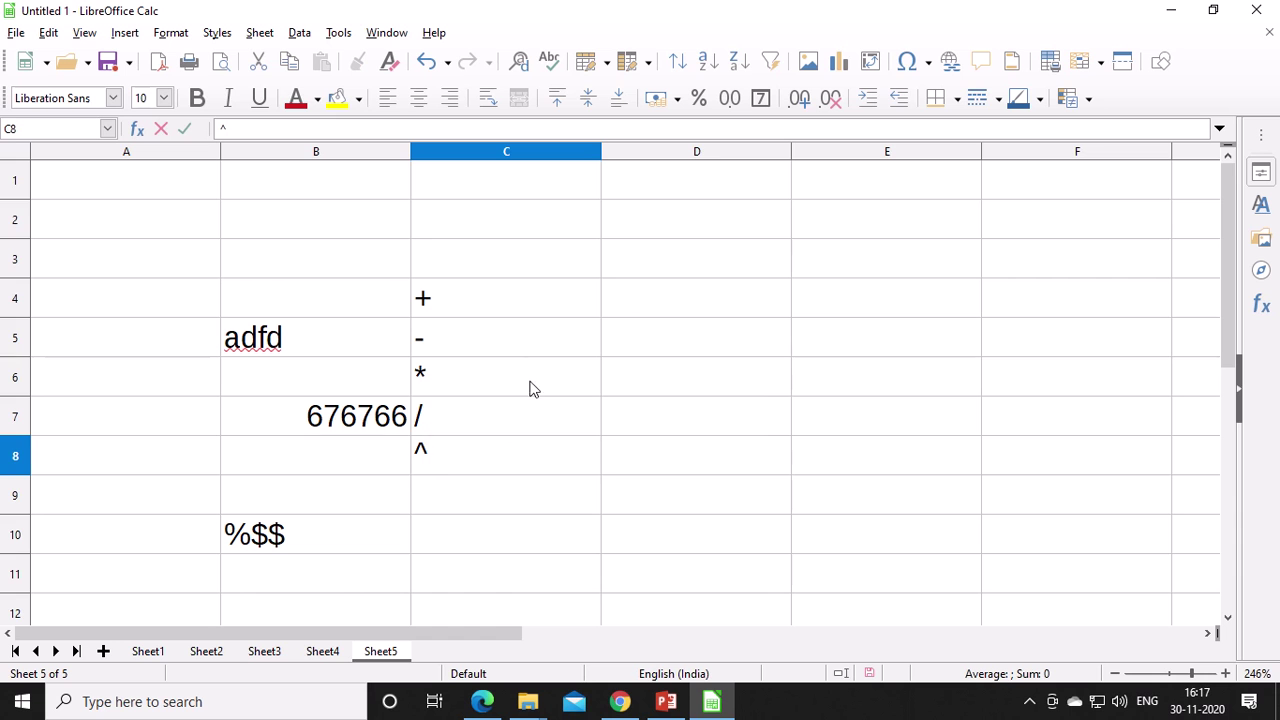
Step: Enter 30 in cell D4 and 40 in cell E4, and add the two numbers in F4 with the formula =30+40
click(637, 306)
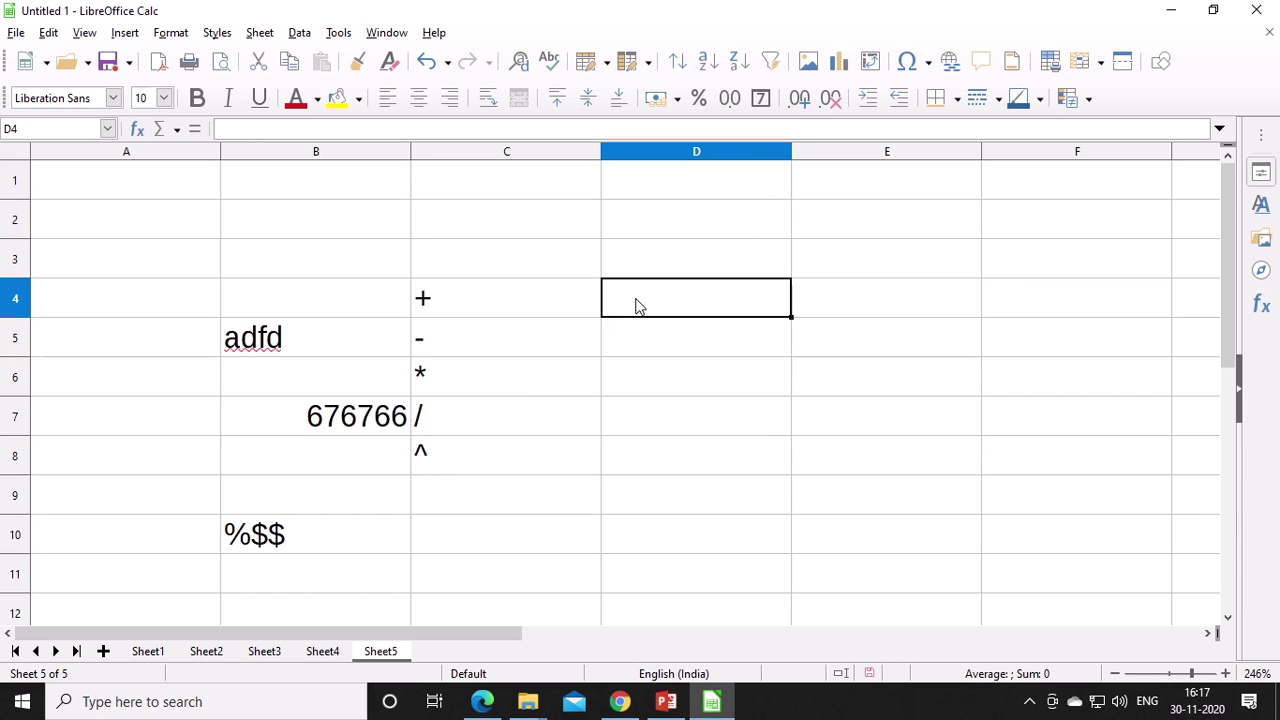
text(30)
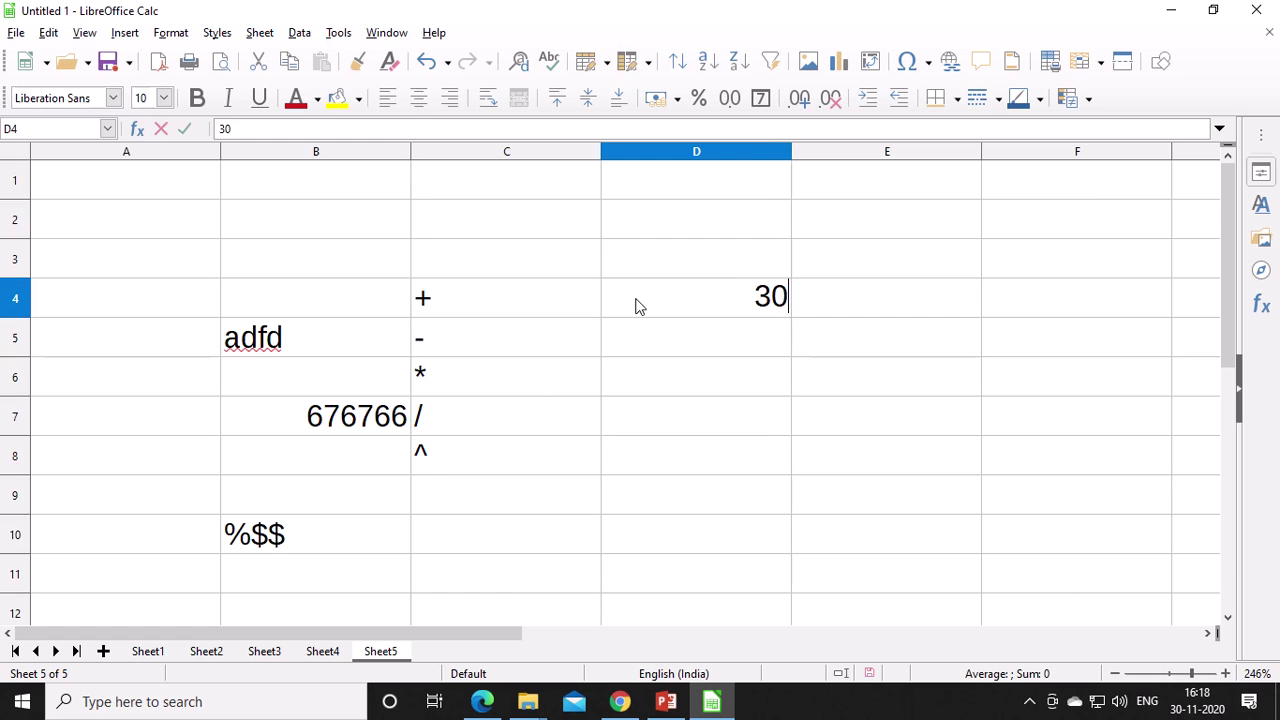
key(Tab)
text(40)
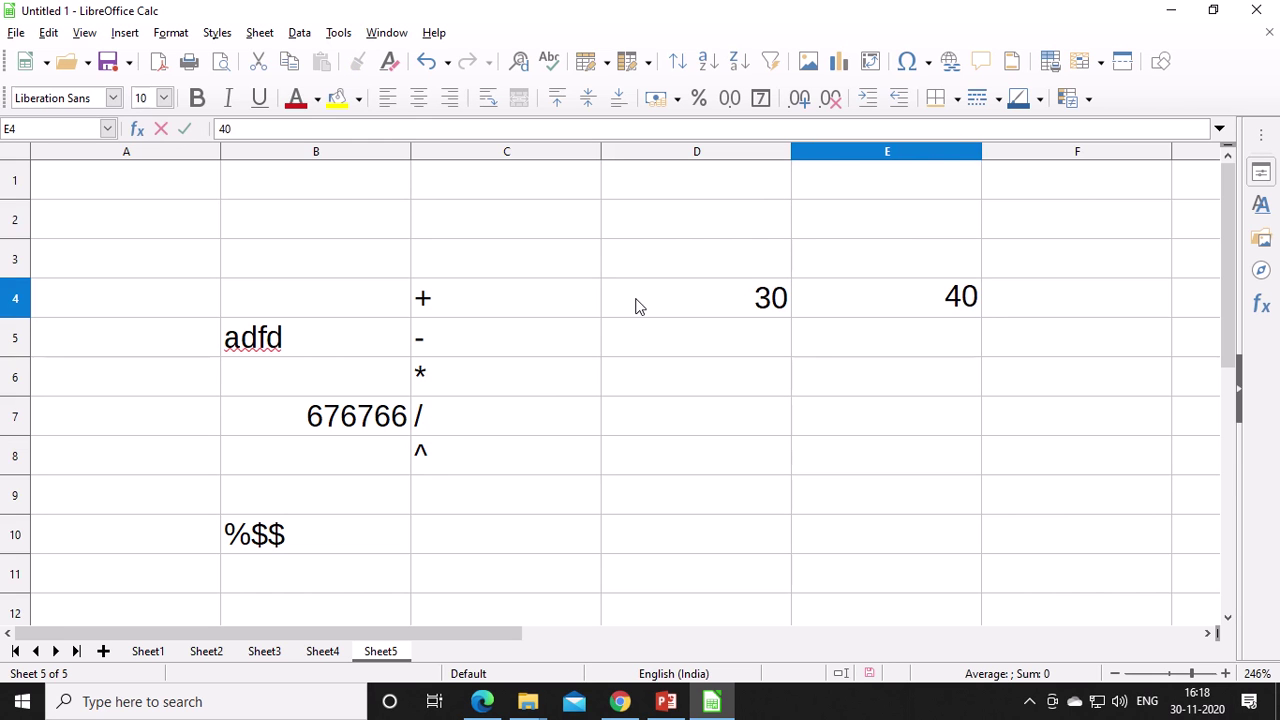
key(Tab)
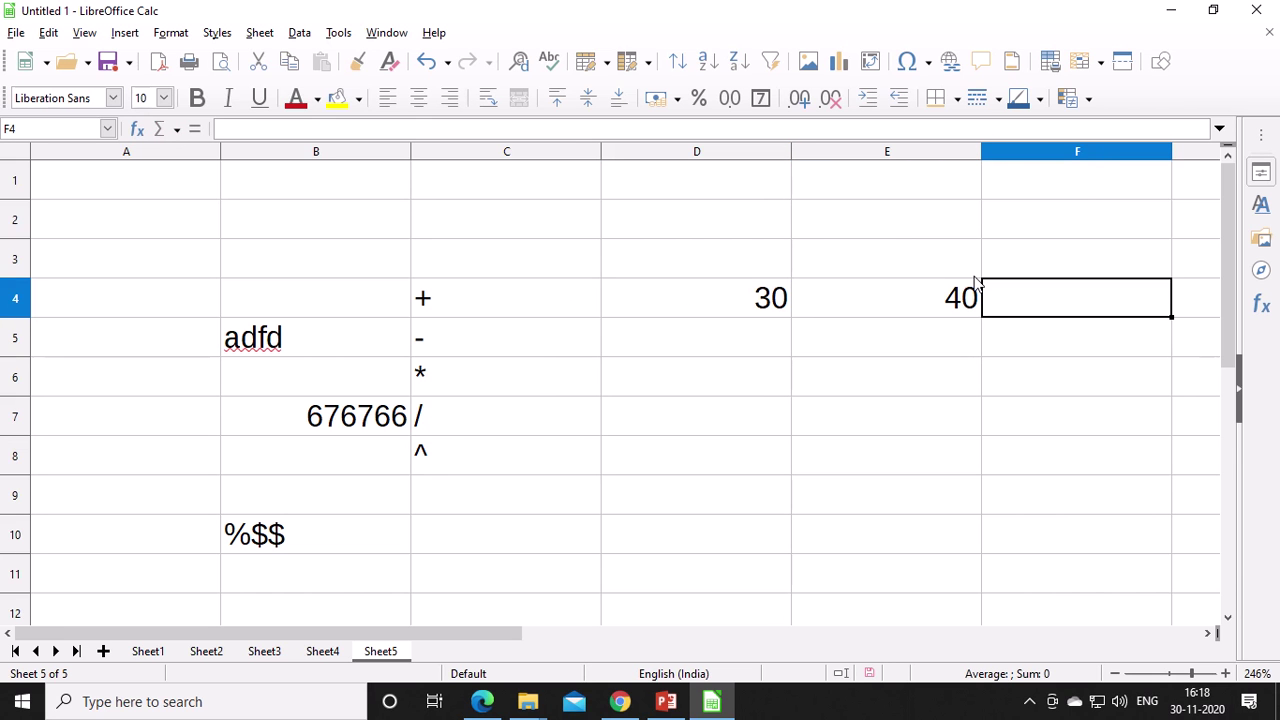
text(=)
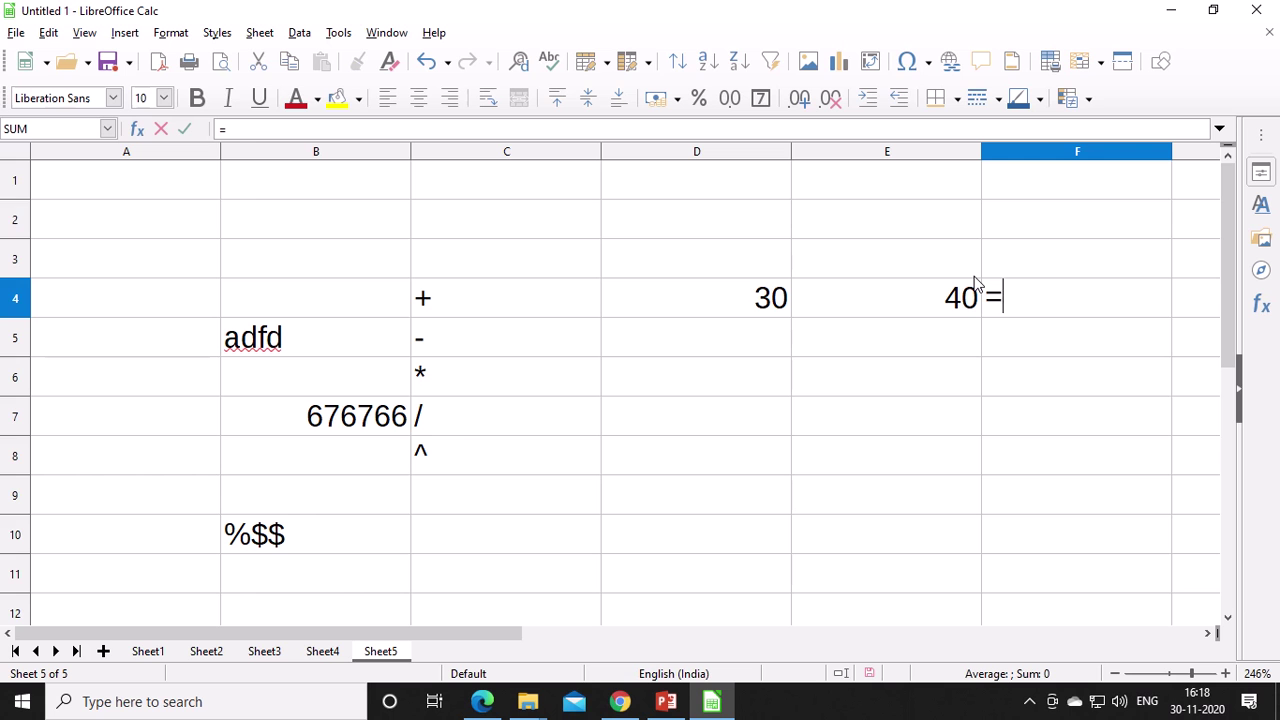
text(30+40)
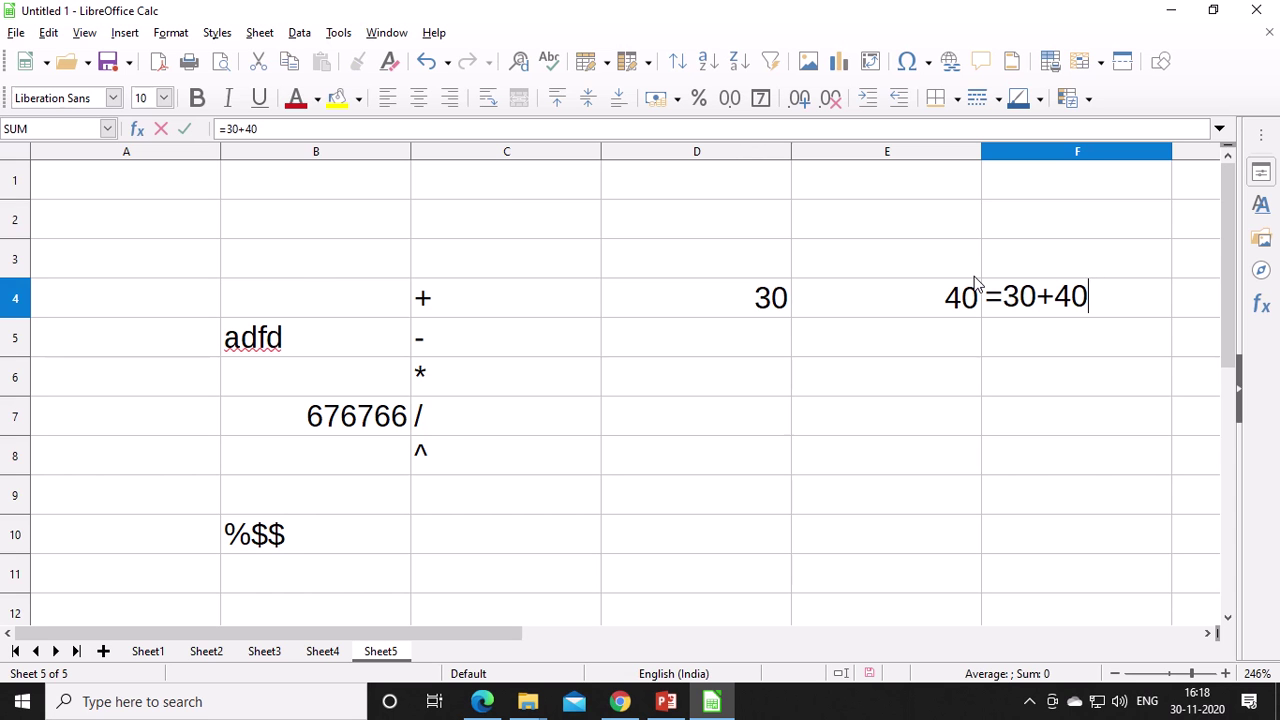
key(Return)
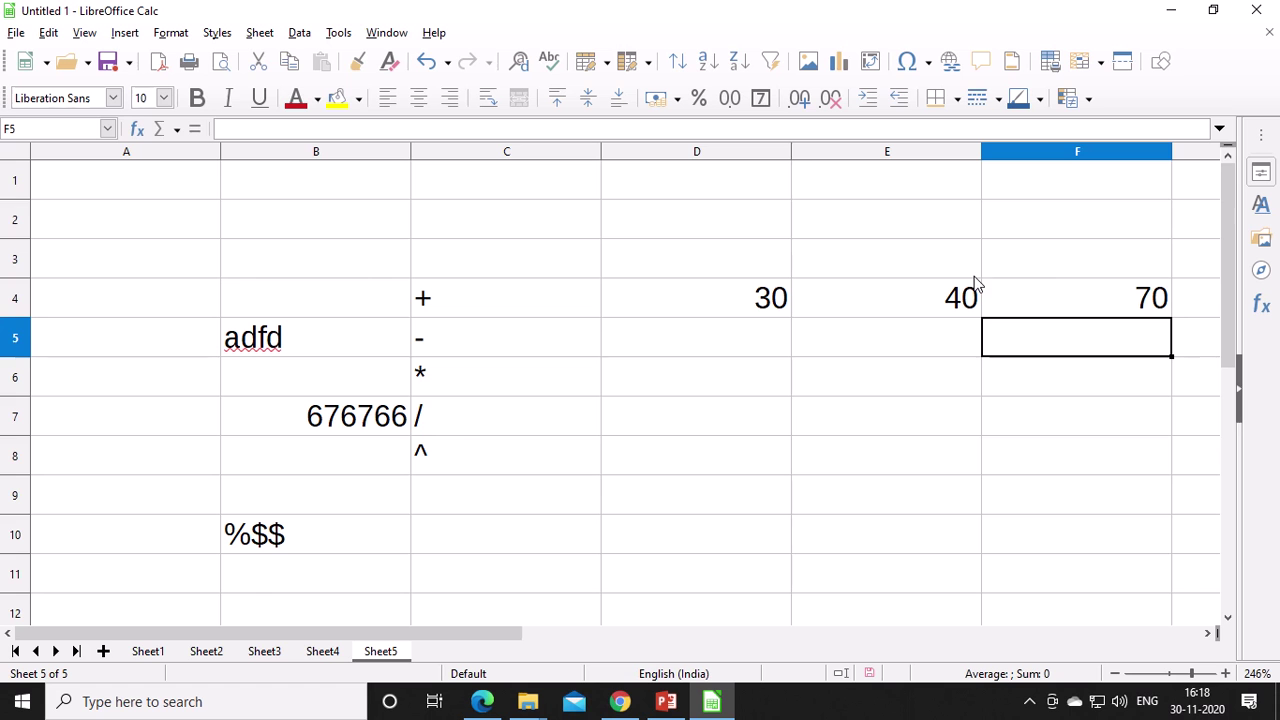
Step: Enter 30 in cell D3 and 40 in cell E3 as operands for a cell-reference addition
click(742, 271)
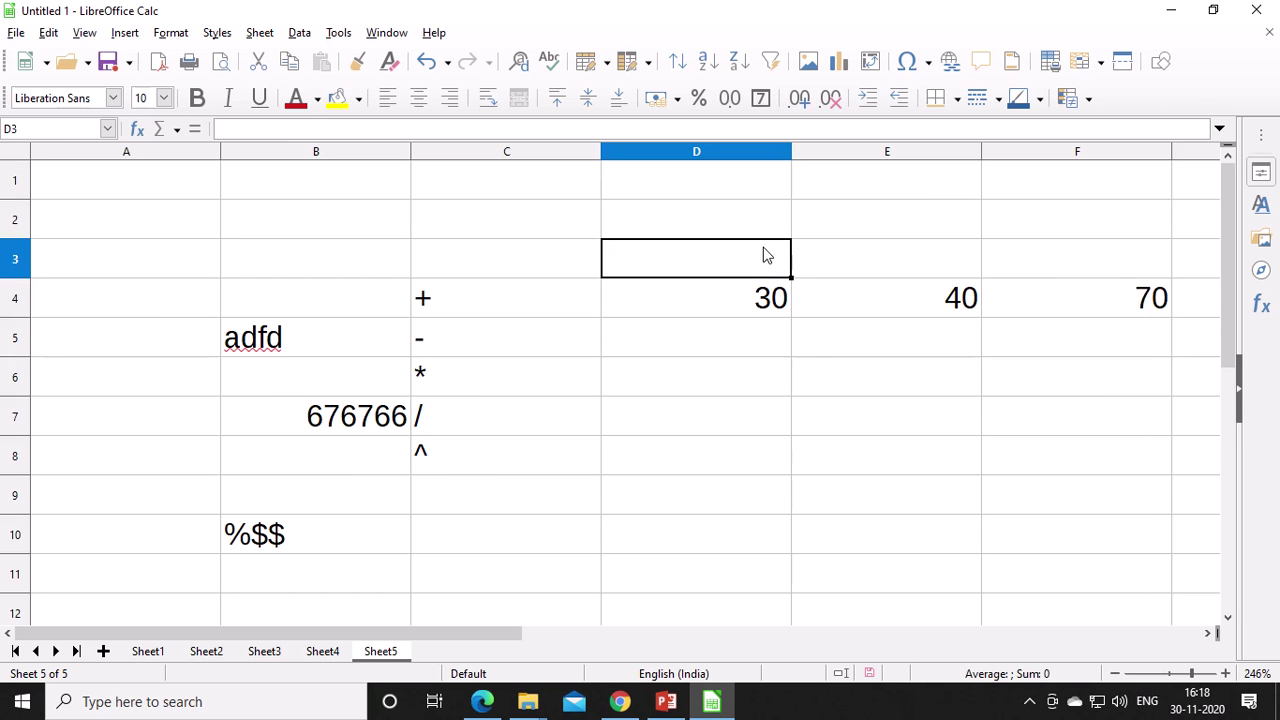
text(30)
key(Tab)
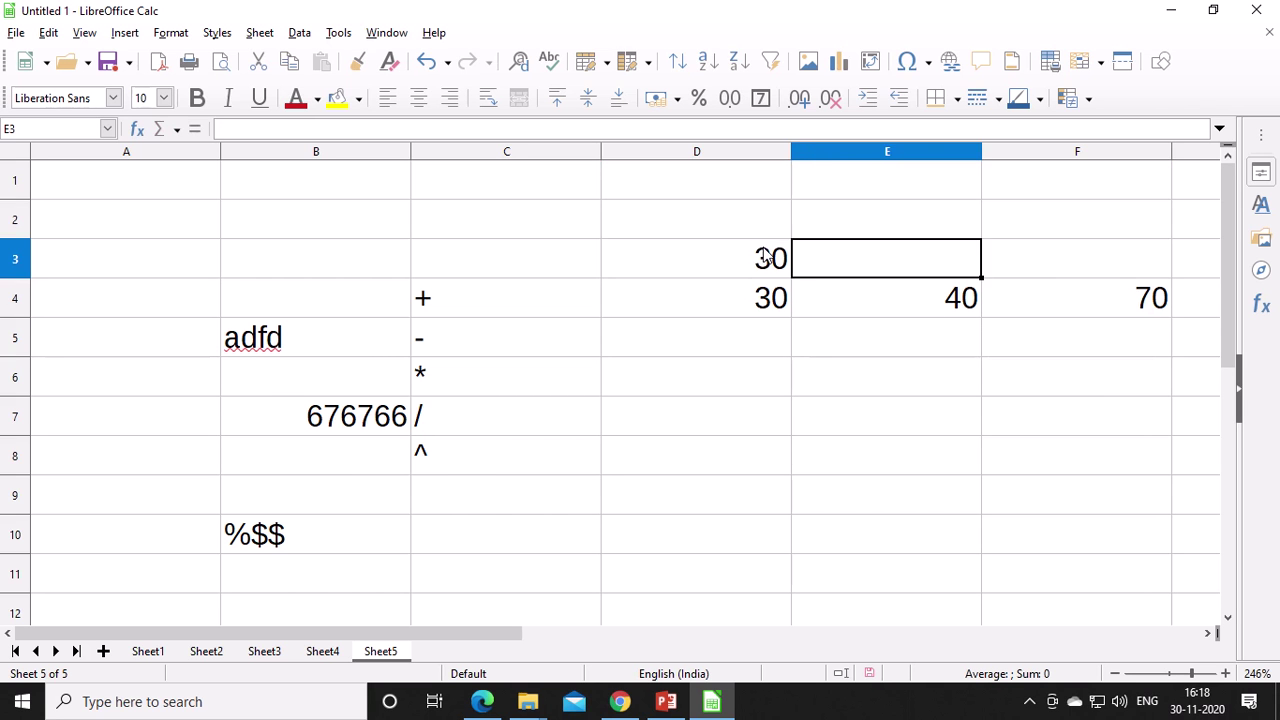
text(40)
key(Tab)
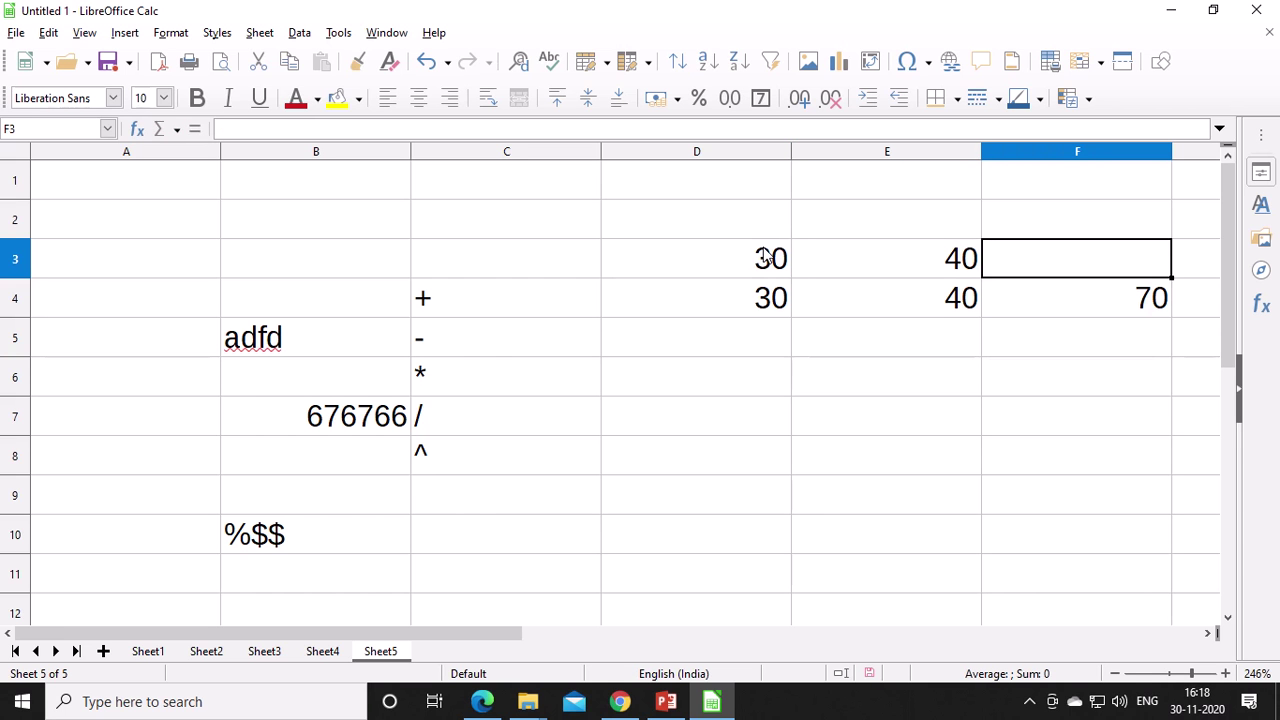
Step: Add the two row 3 numbers in cell F3 with the cell-reference formula =D3+E3
text(=)
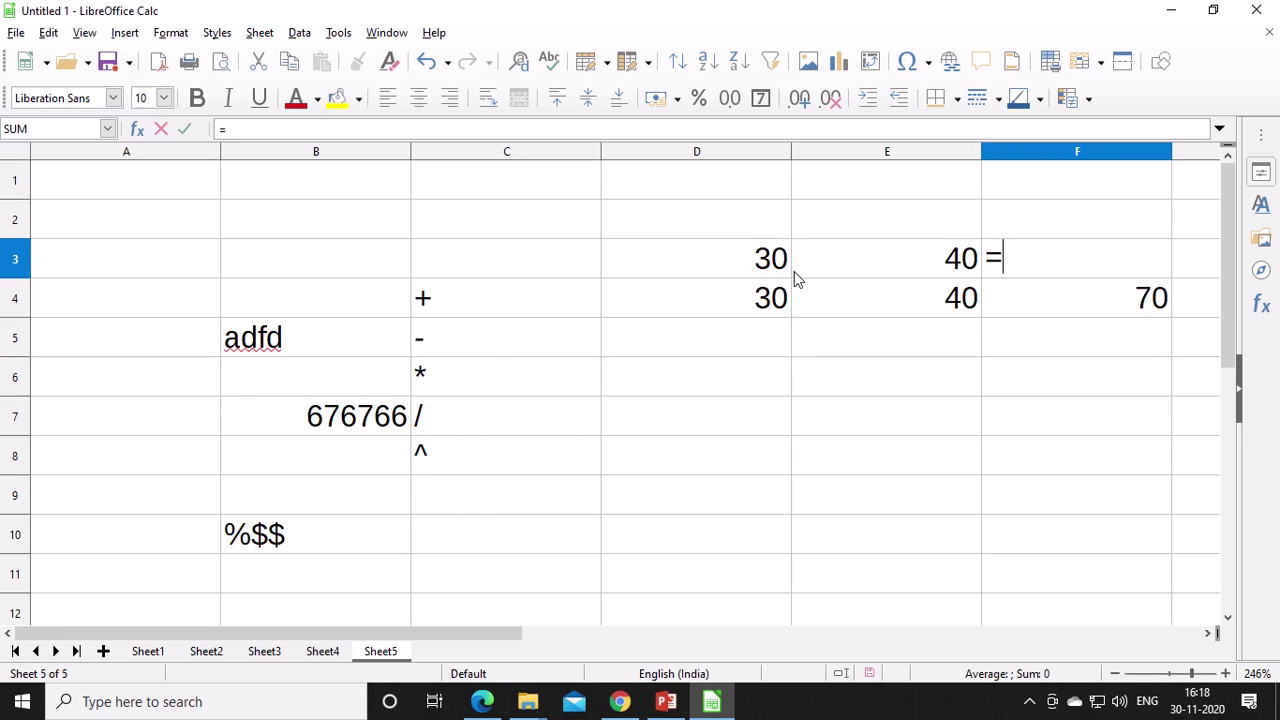
click(741, 266)
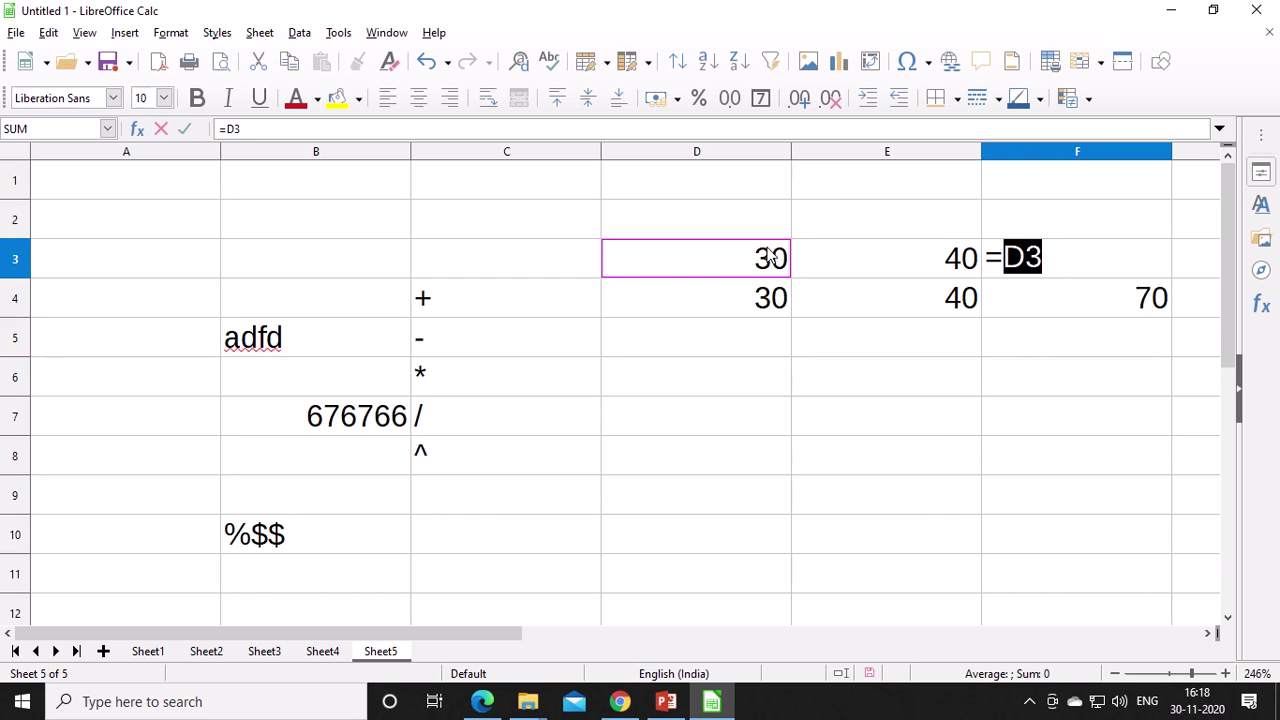
key(Right)
key(BackSpace)
key(BackSpace)
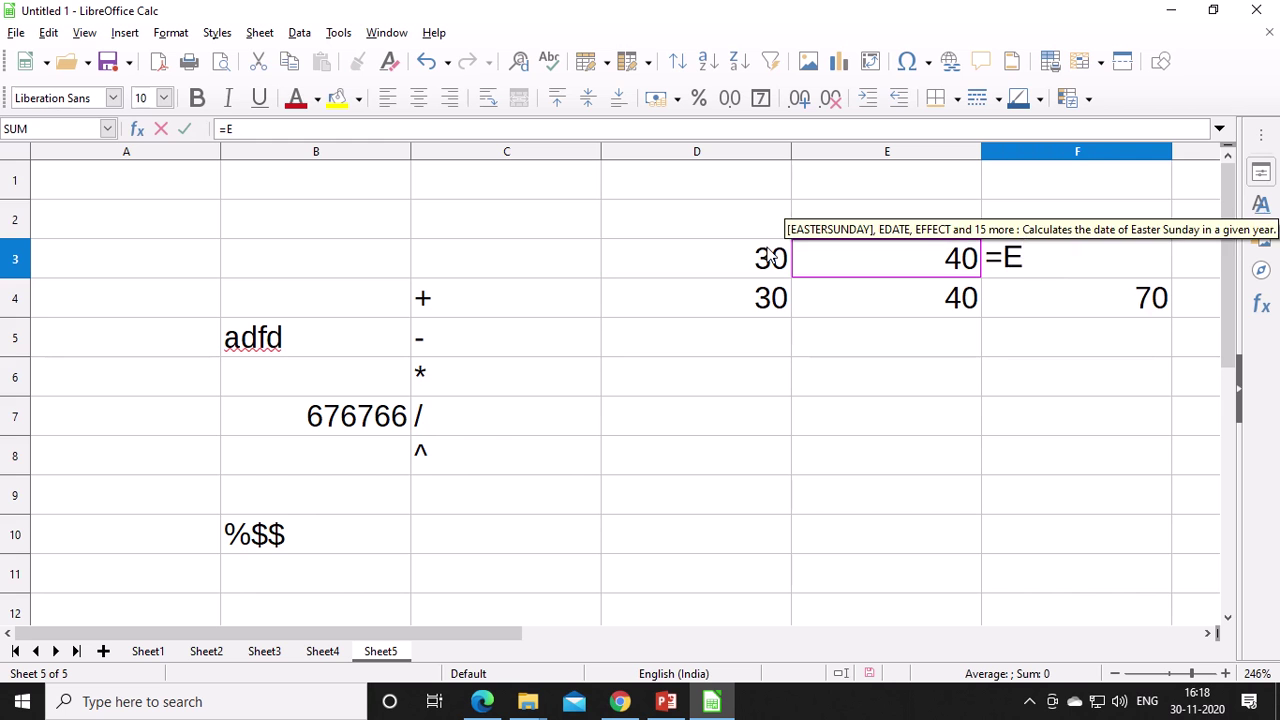
click(716, 262)
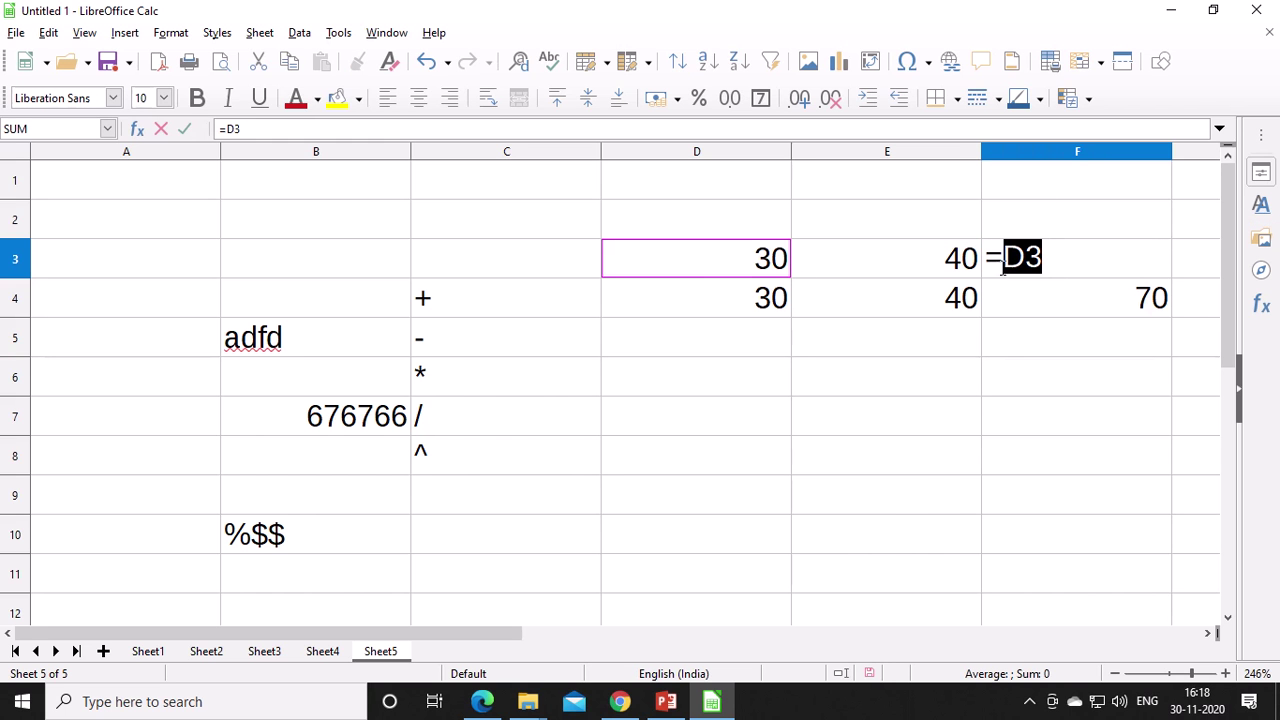
click(1062, 260)
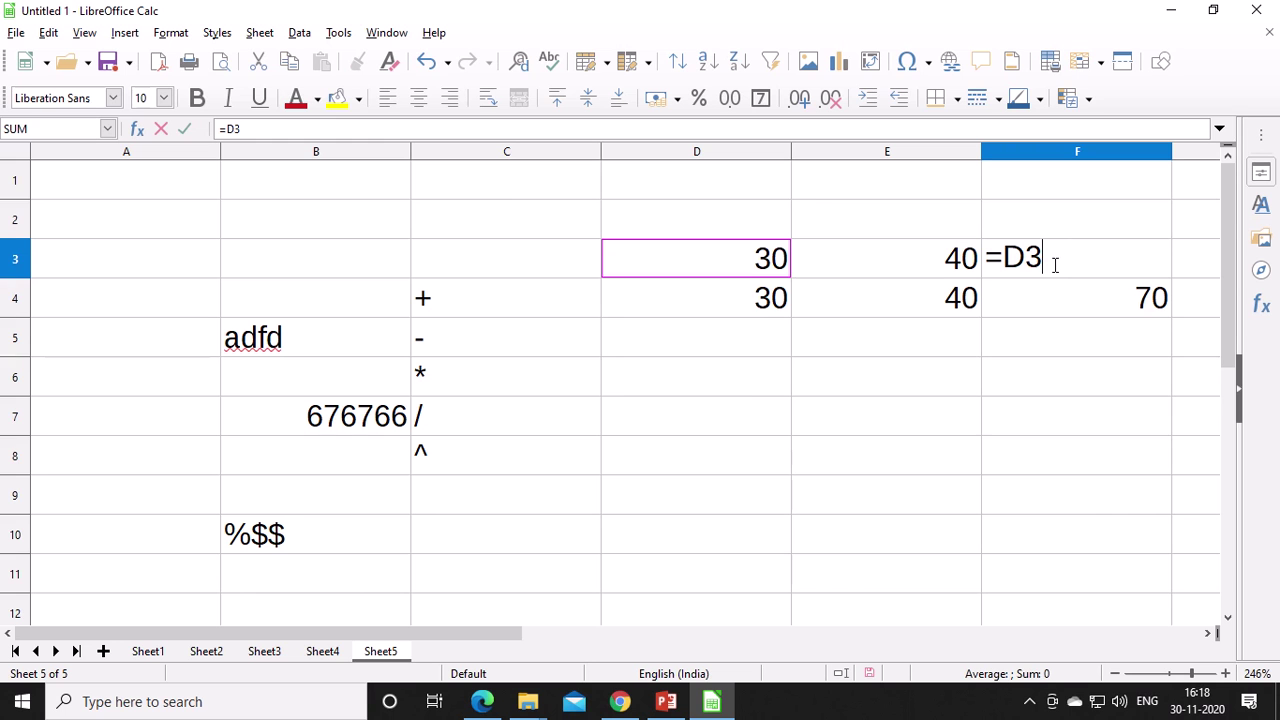
text(+)
text(E3)
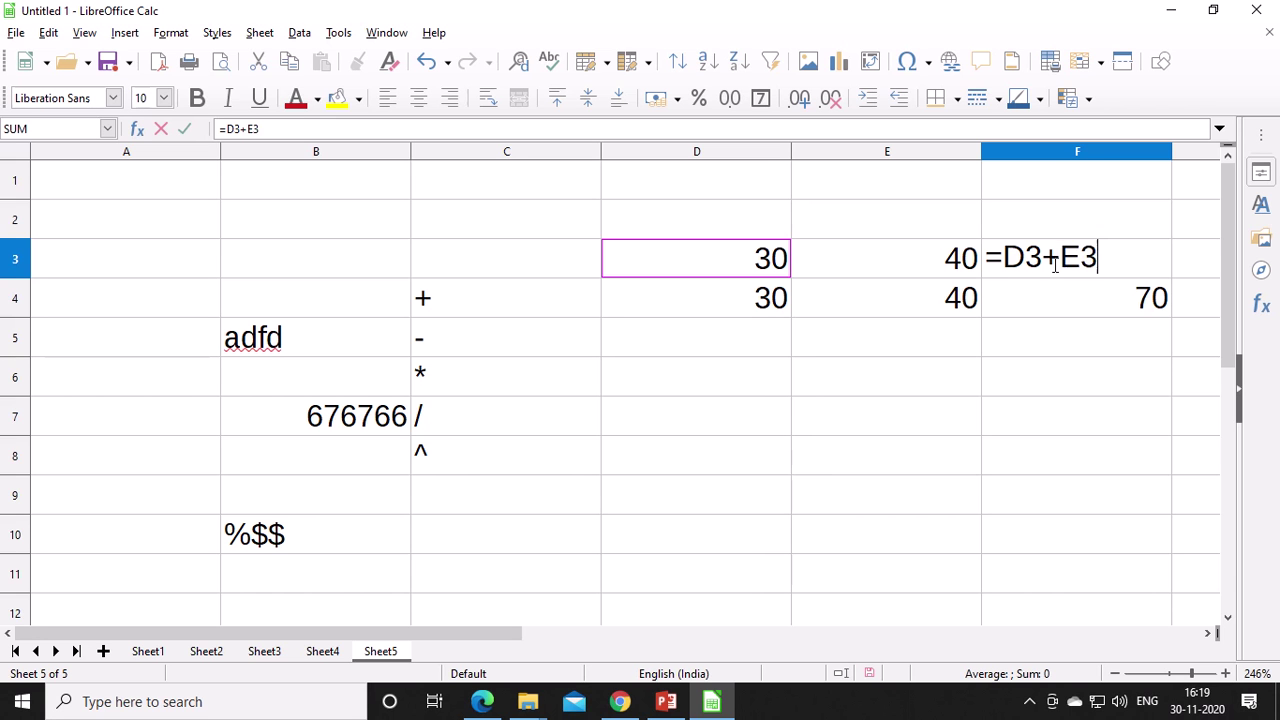
key(Return)
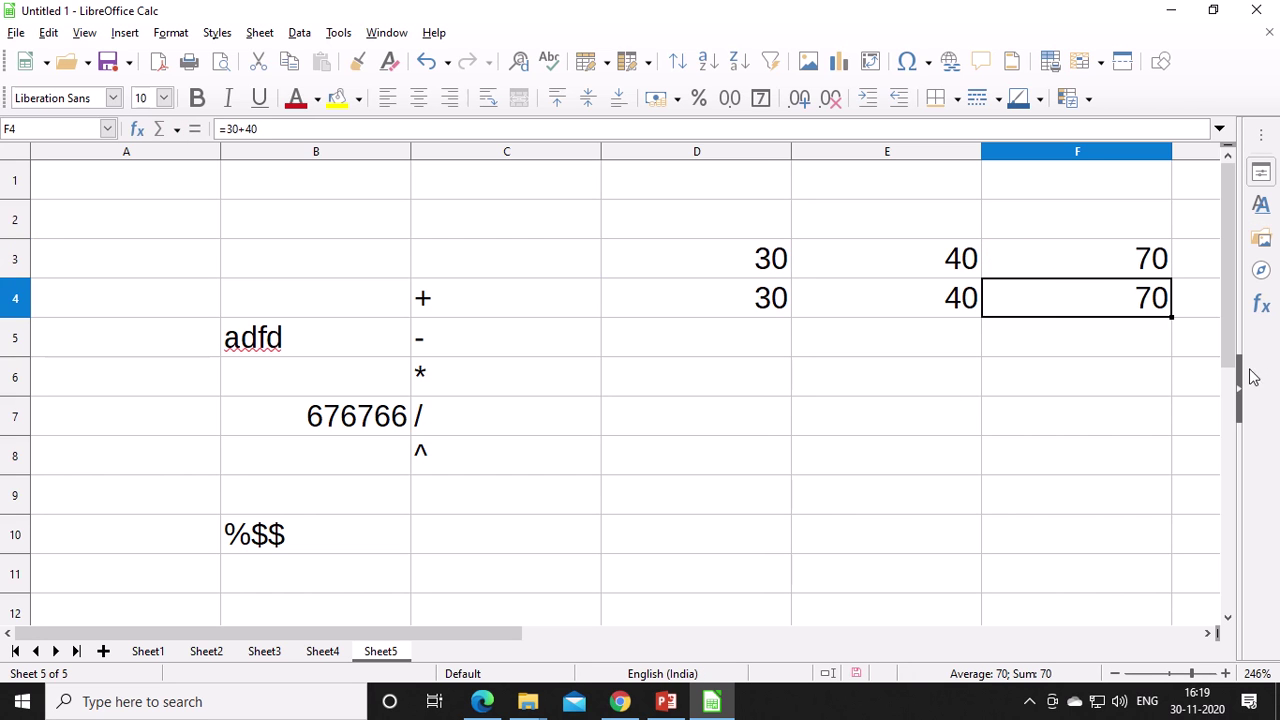
Step: Enter 40 in cell D5 and 20 in cell E5 in the minus sign's row
click(749, 345)
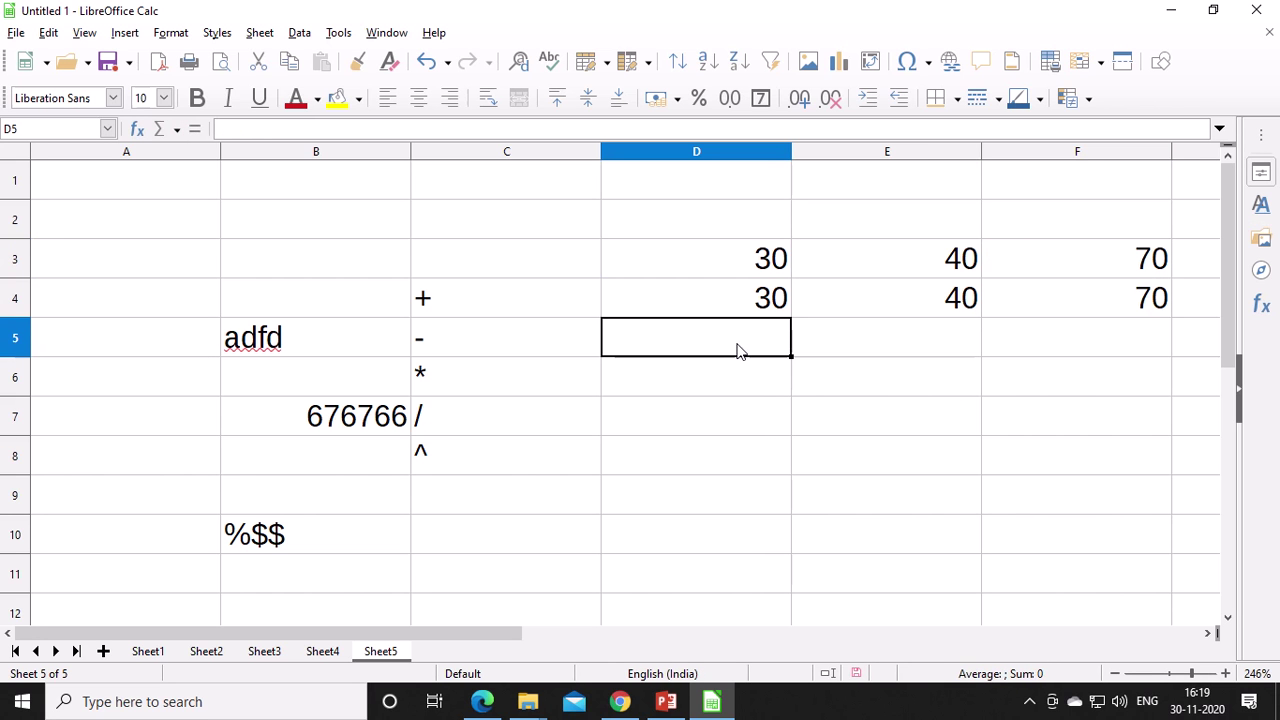
text(40)
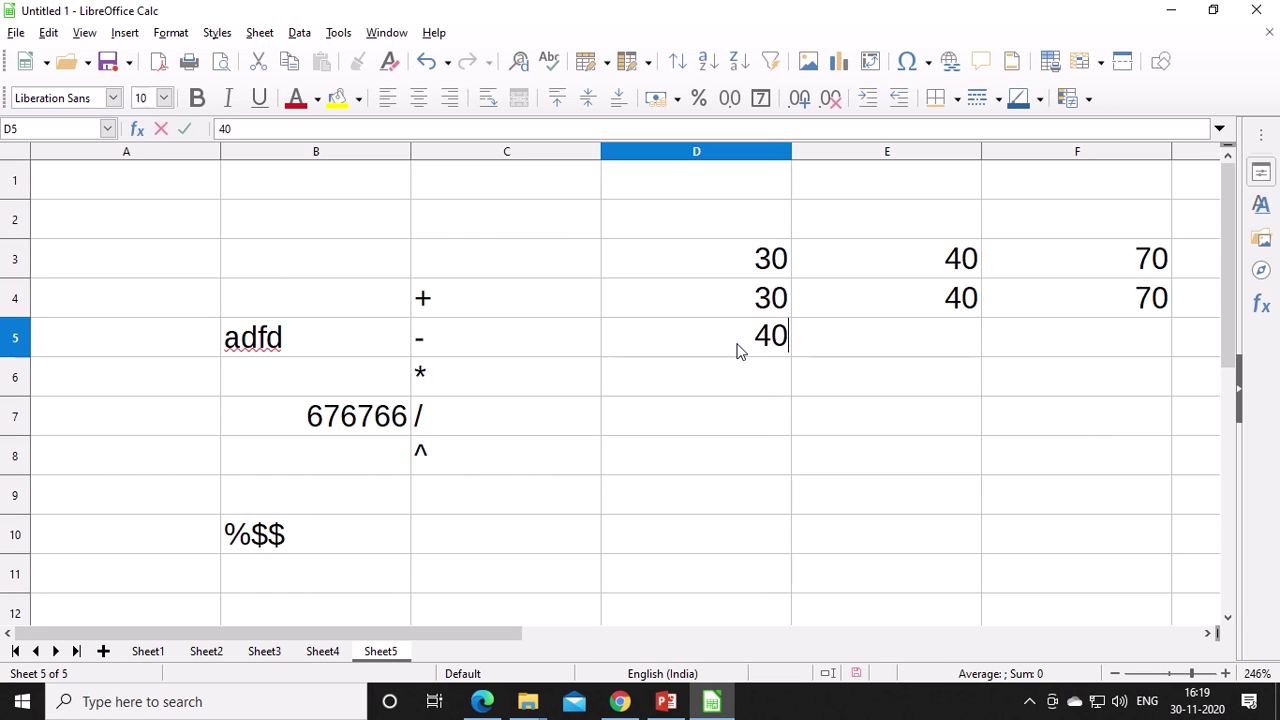
key(Tab)
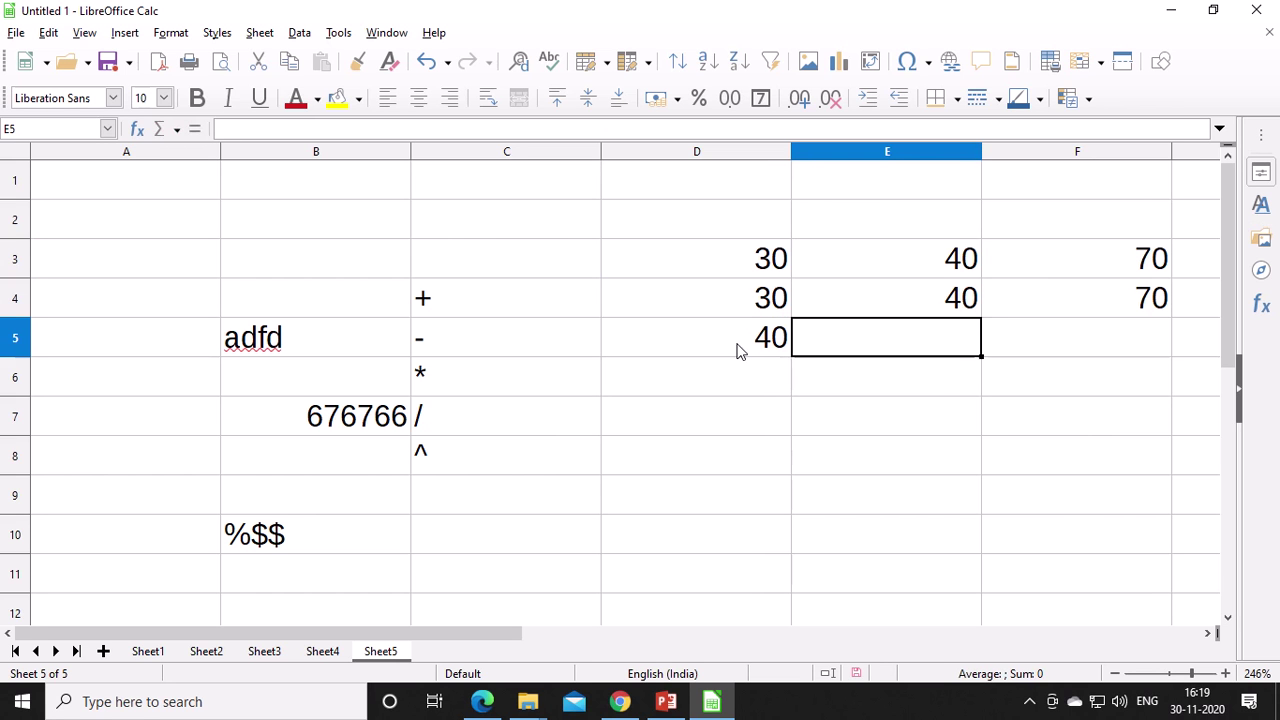
text(20)
key(Tab)
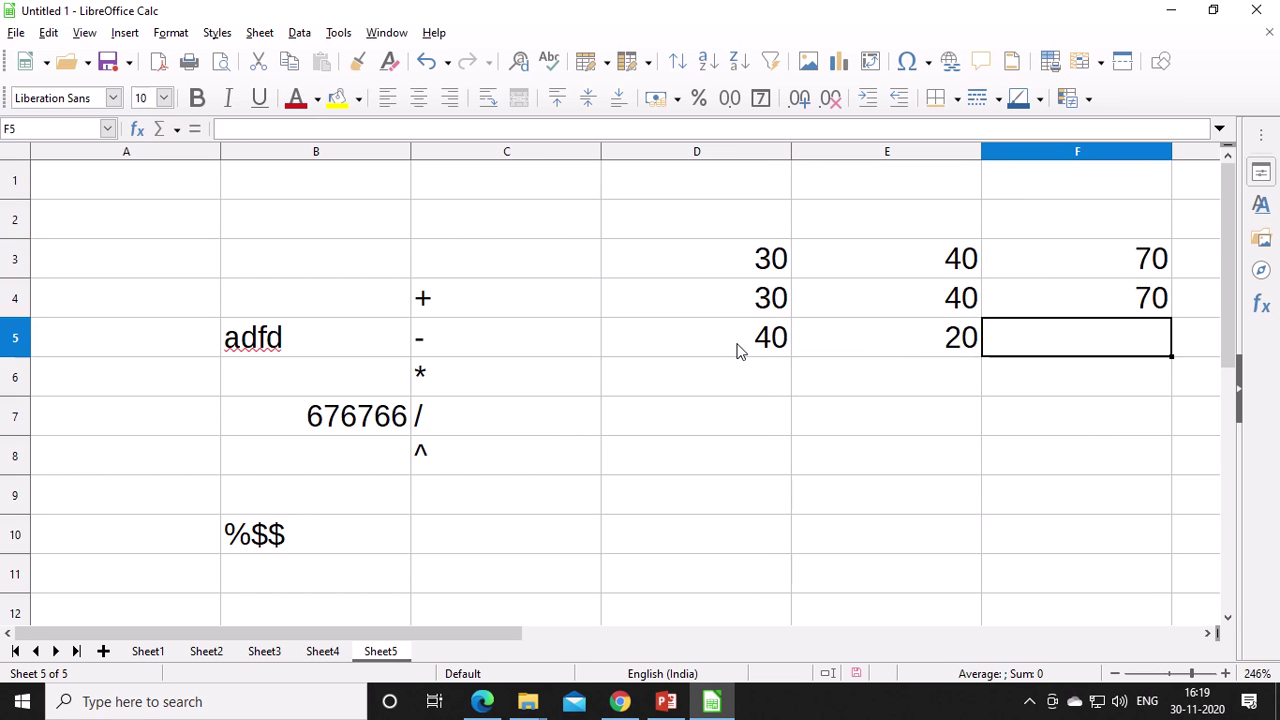
Step: Subtract E5 from D5 in cell F5 with the formula =D5-E5
text(=)
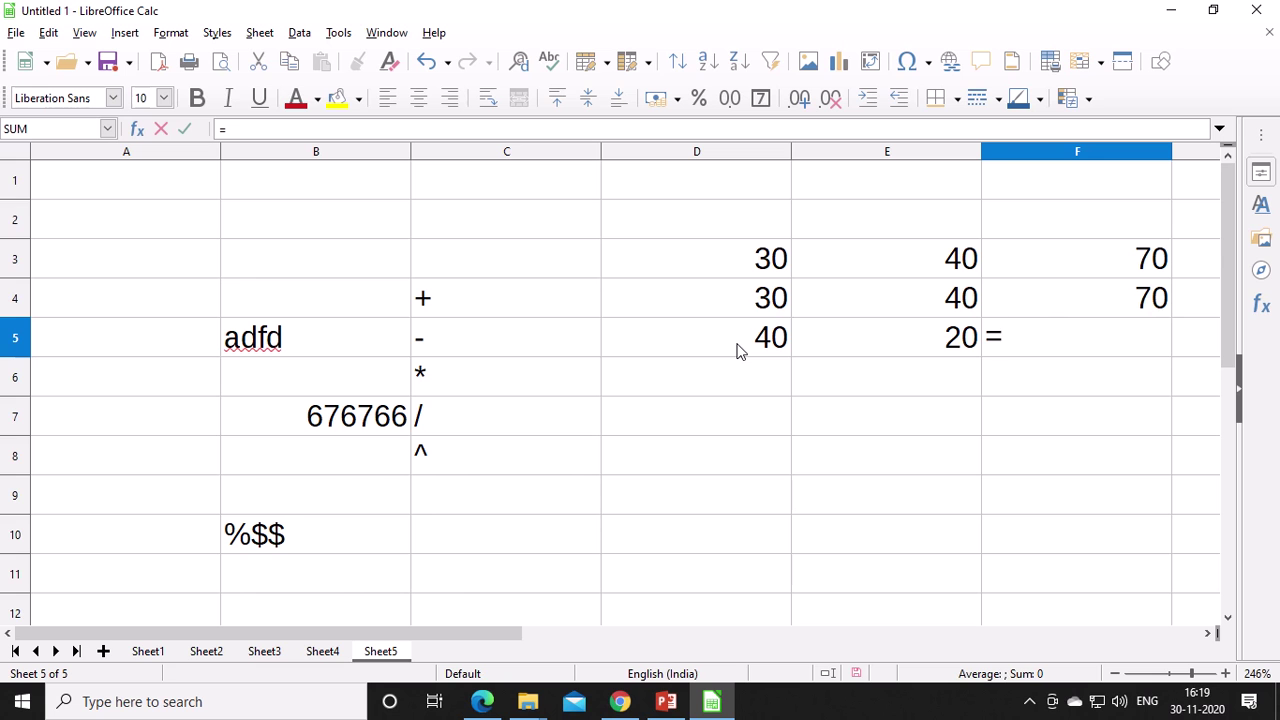
click(737, 350)
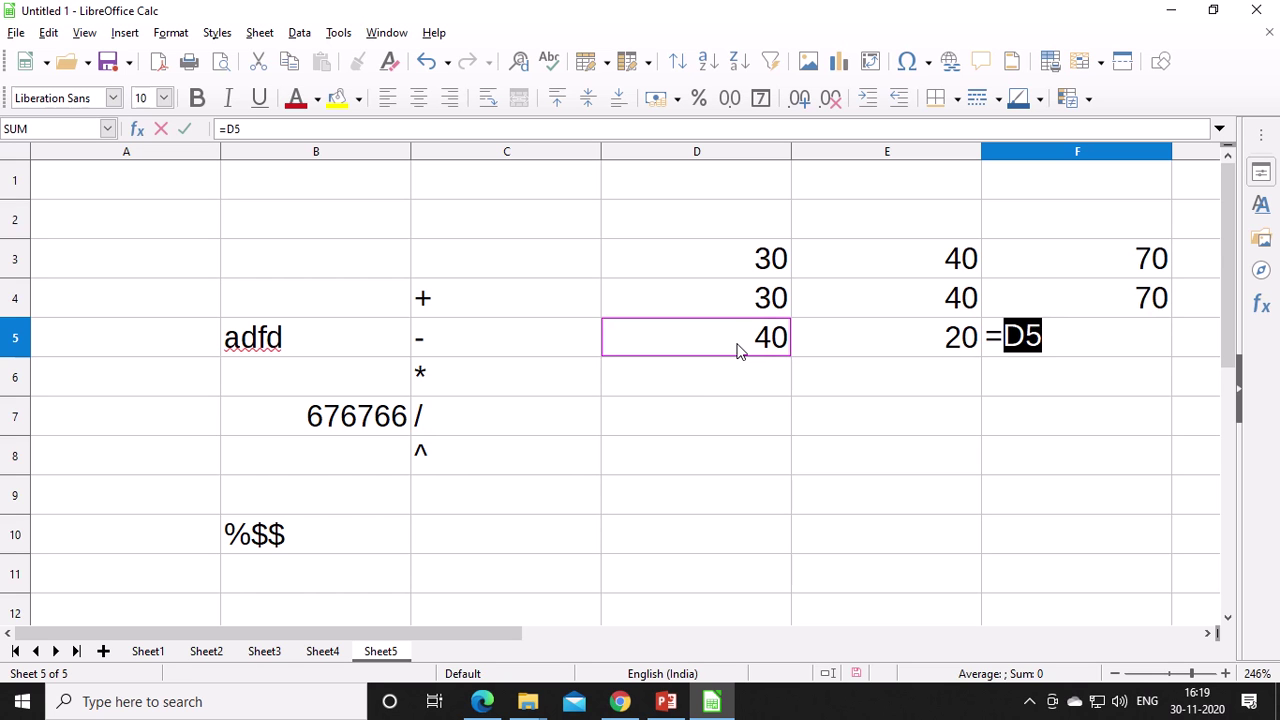
key(Right)
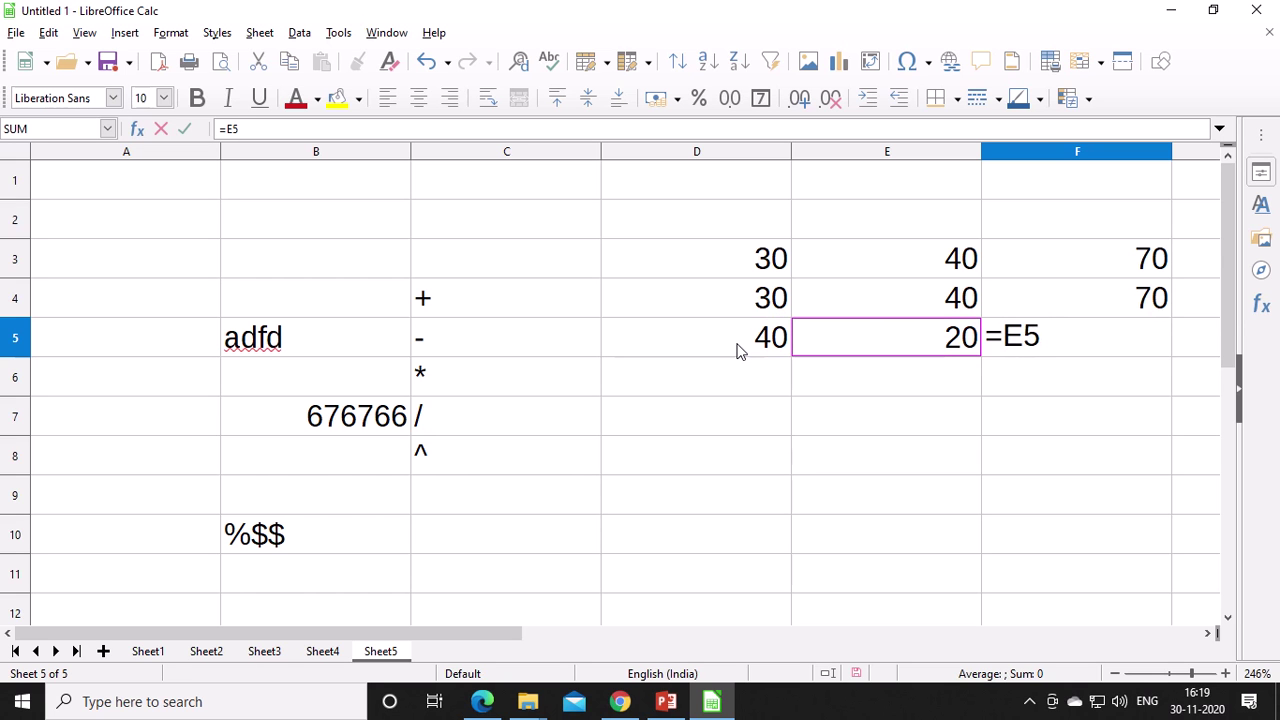
key(BackSpace)
key(BackSpace)
text(d5-e5)
key(Return)
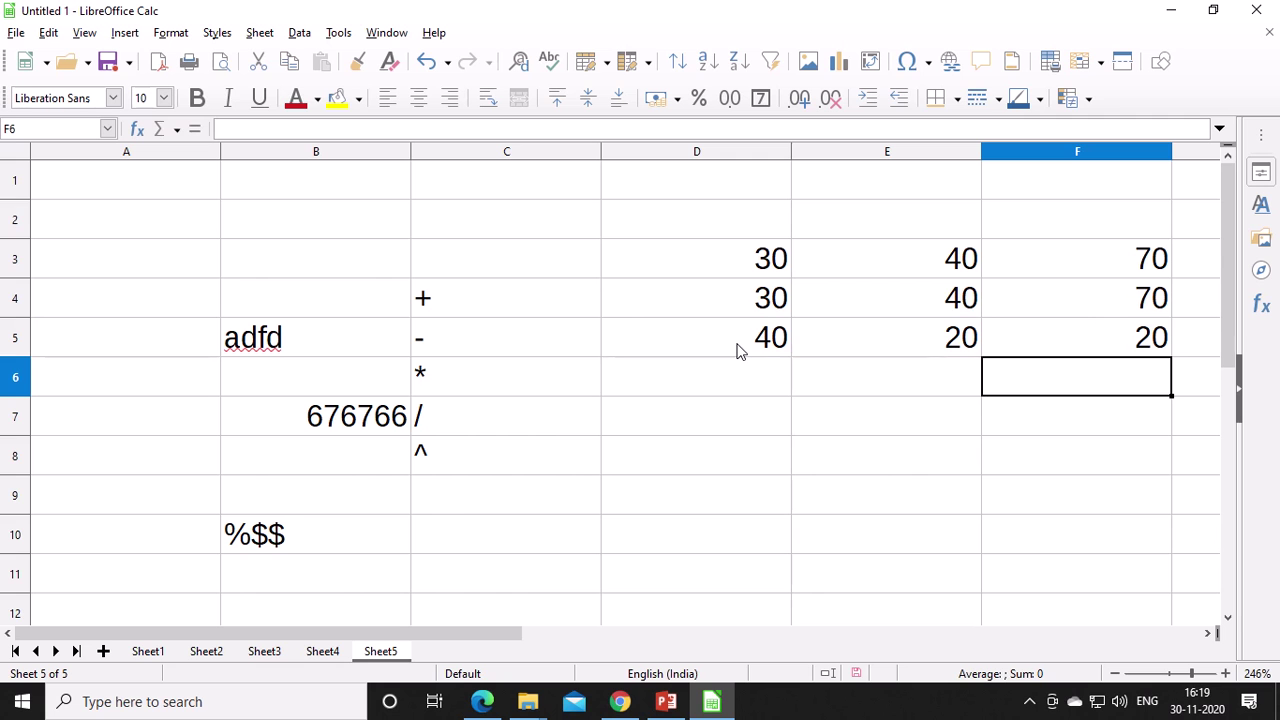
Step: Enter 50 in cell D6 as a plain number after erasing a trial =50, and enter 2 in cell E6
click(713, 374)
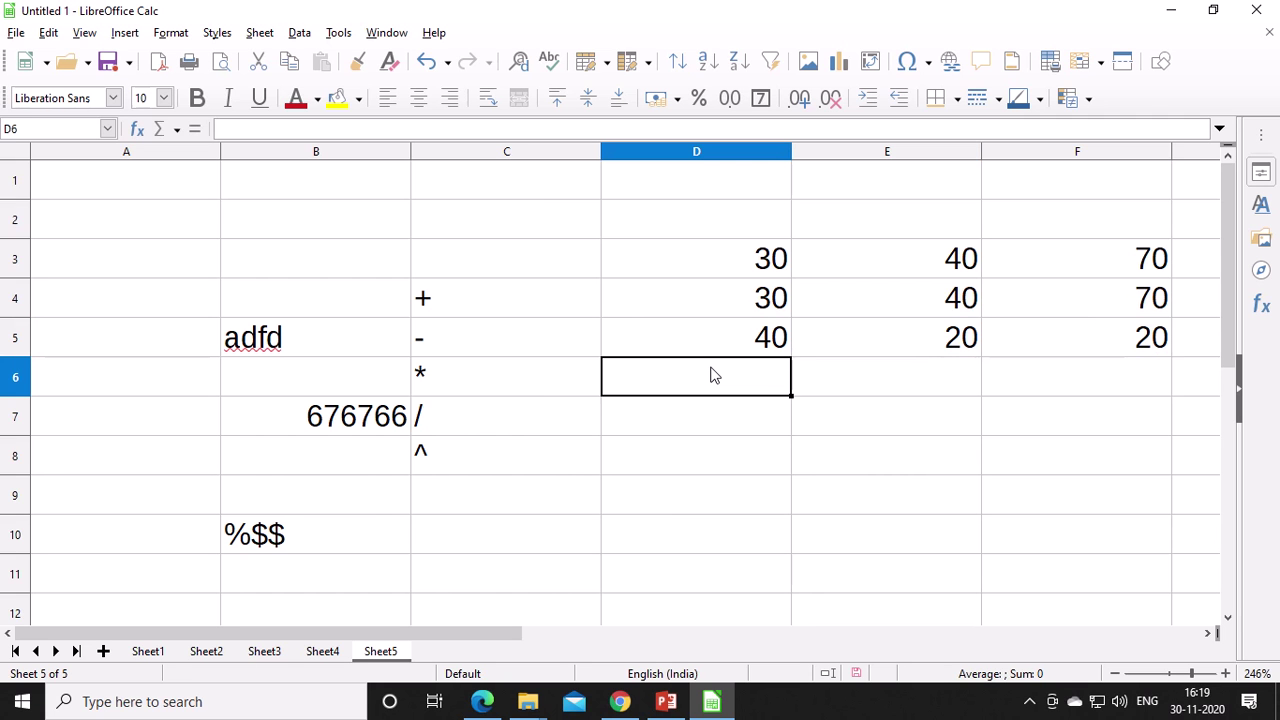
text(=)
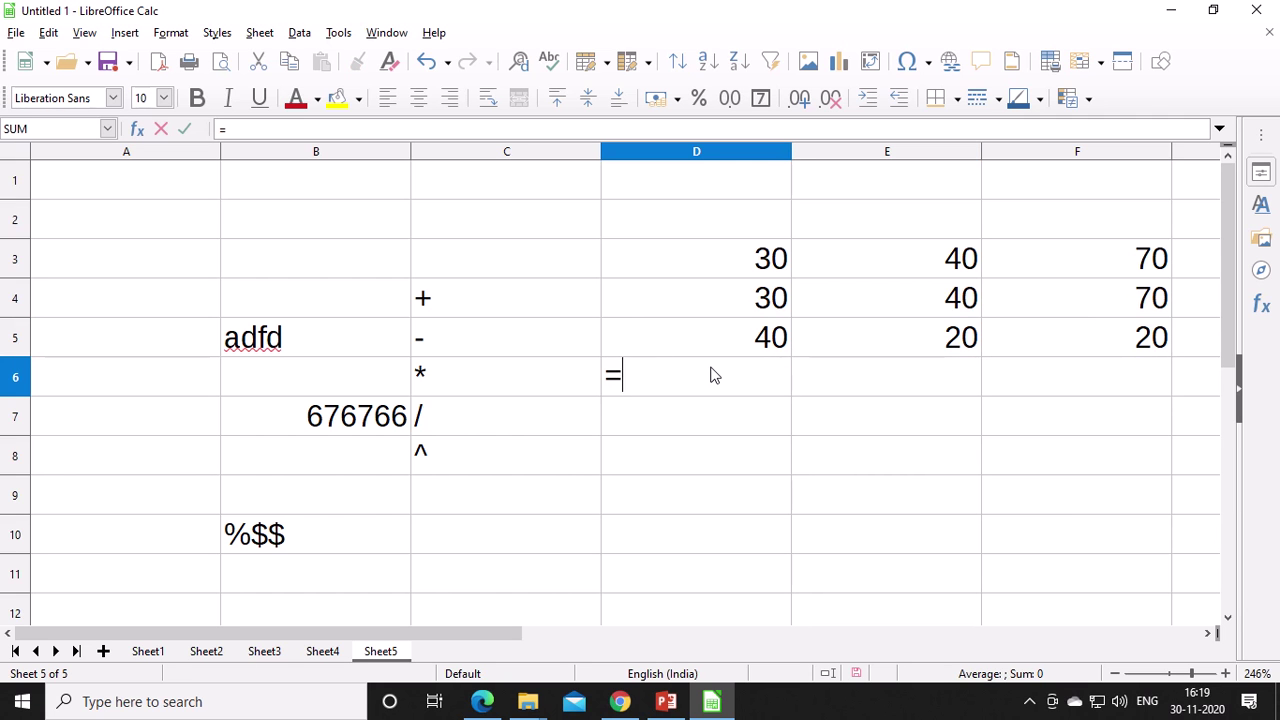
text(50)
key(BackSpace)
key(BackSpace)
key(BackSpace)
text(50)
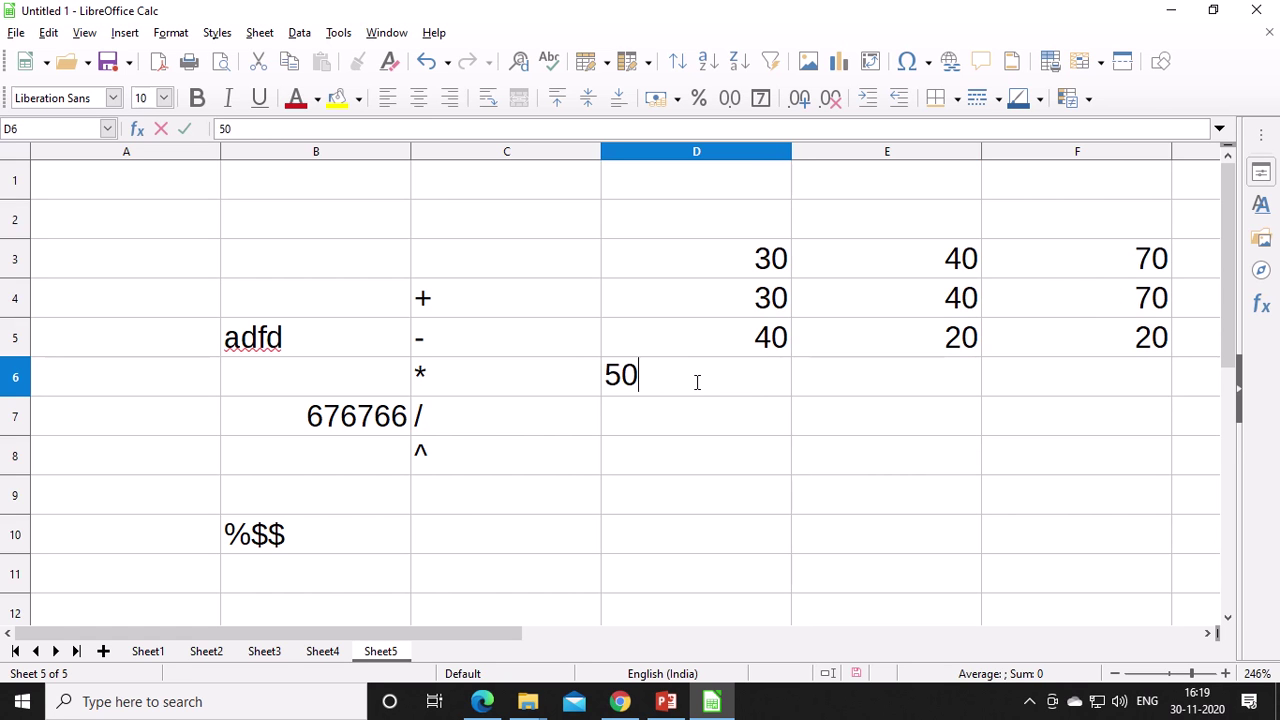
click(912, 370)
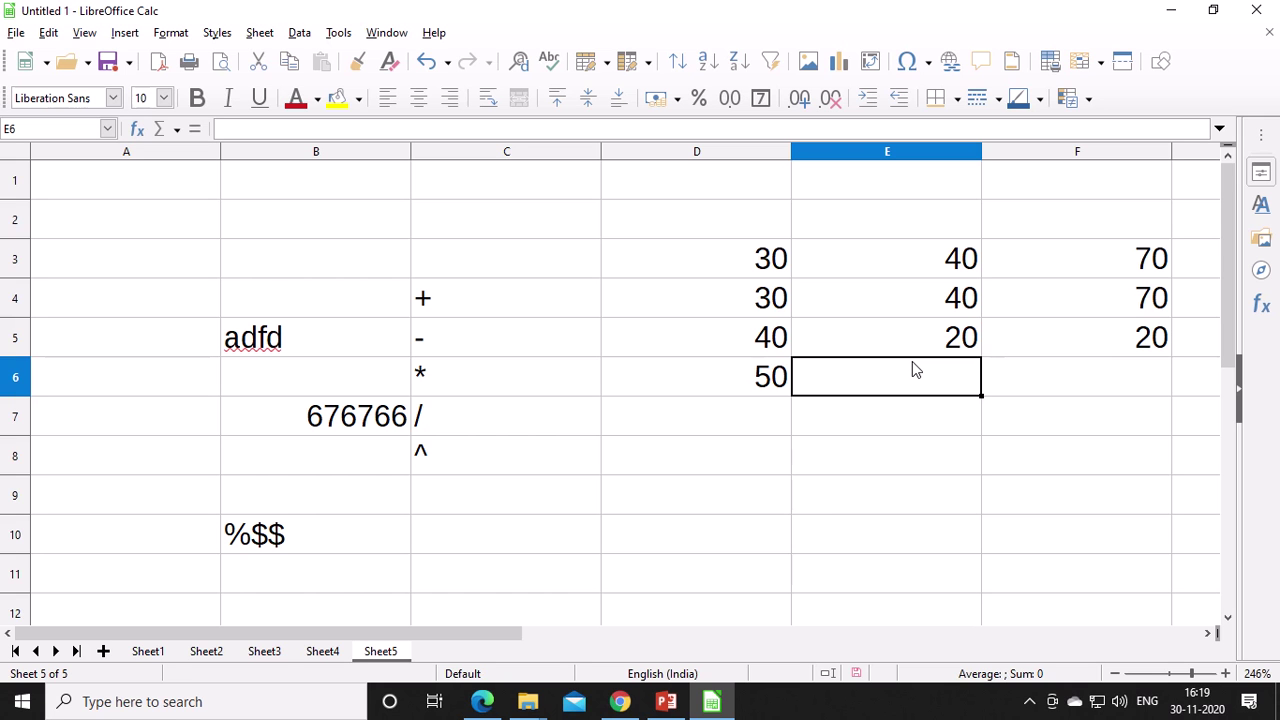
text(2)
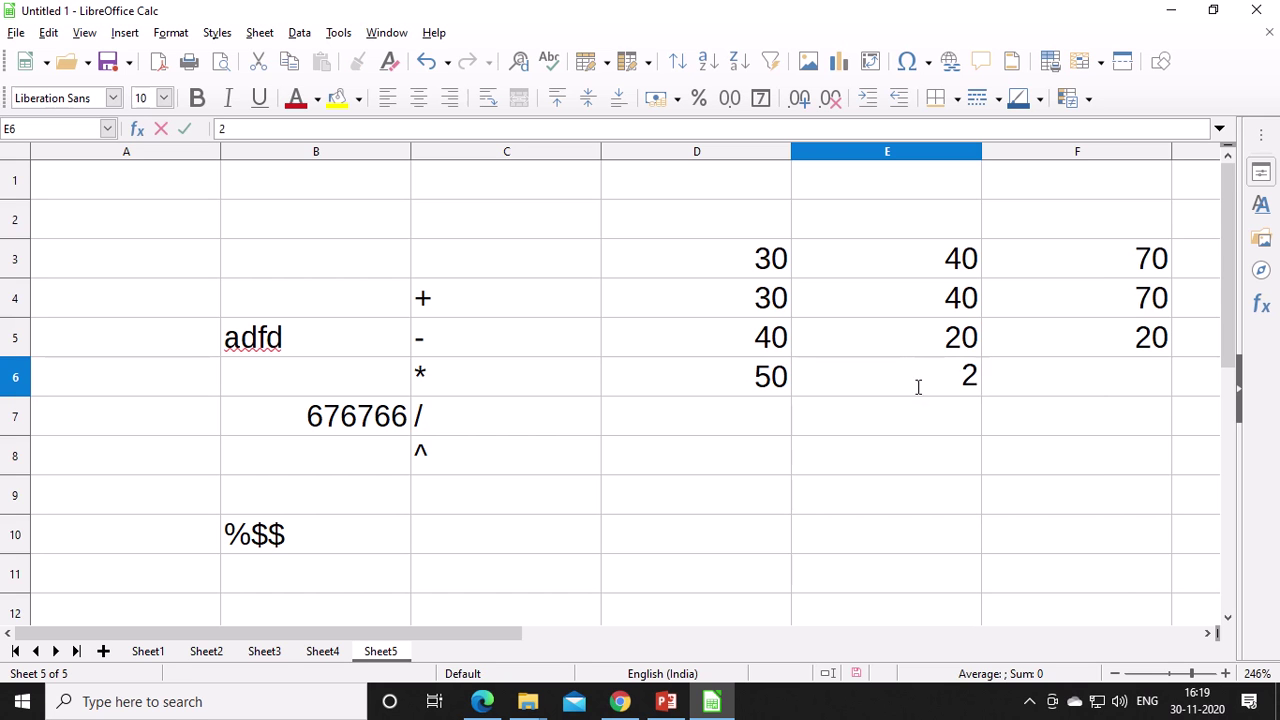
Step: Multiply D6 by E6 in cell F6 with the cell-reference formula =D6*E6
click(1087, 391)
text(=)
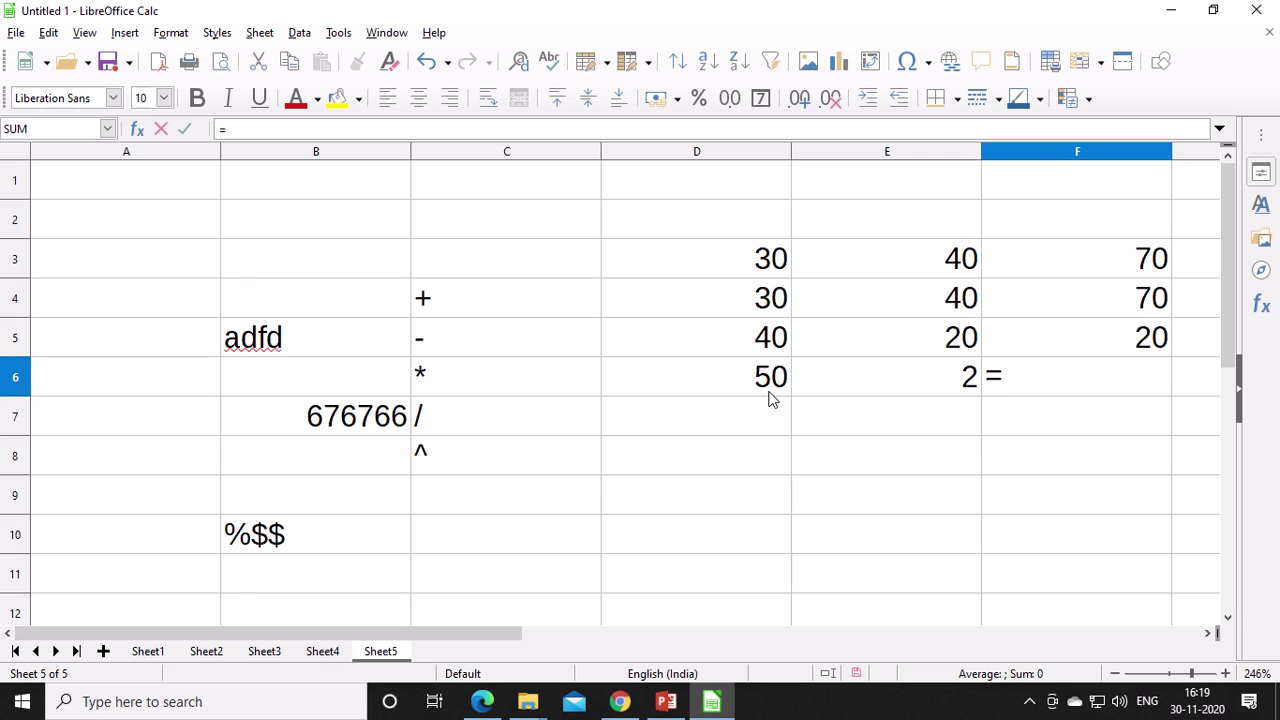
text(d)
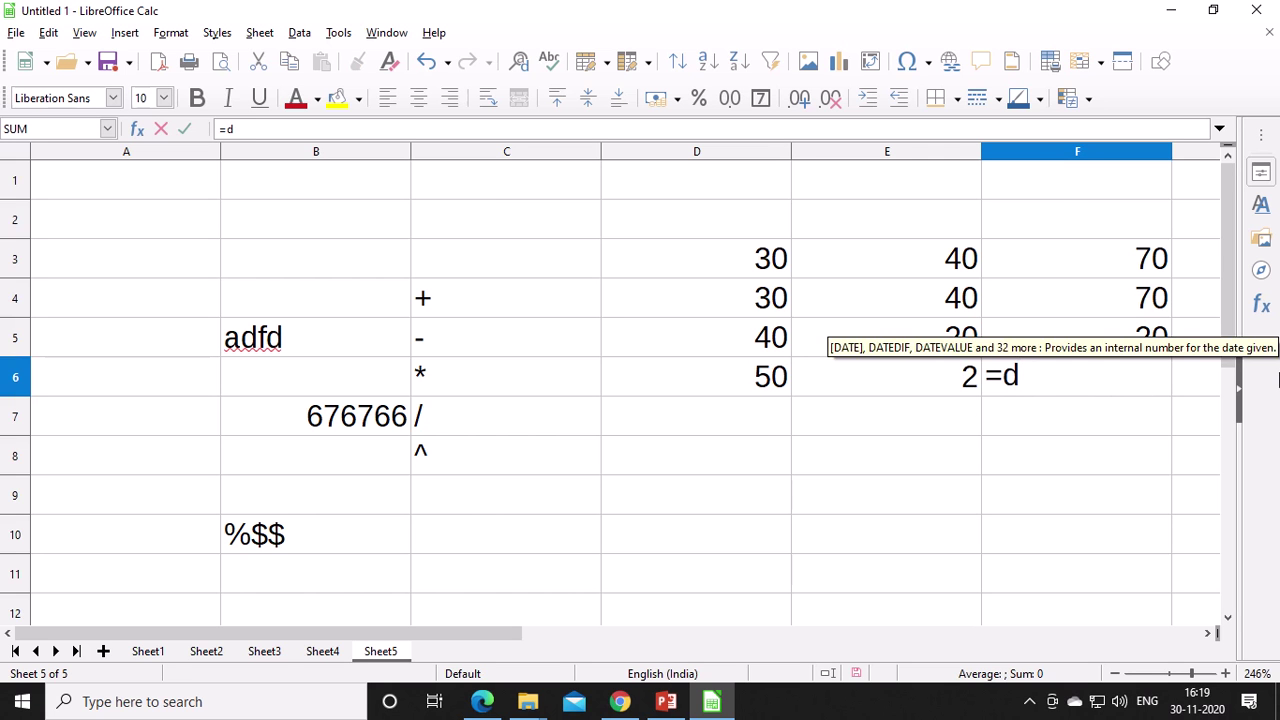
text(6)
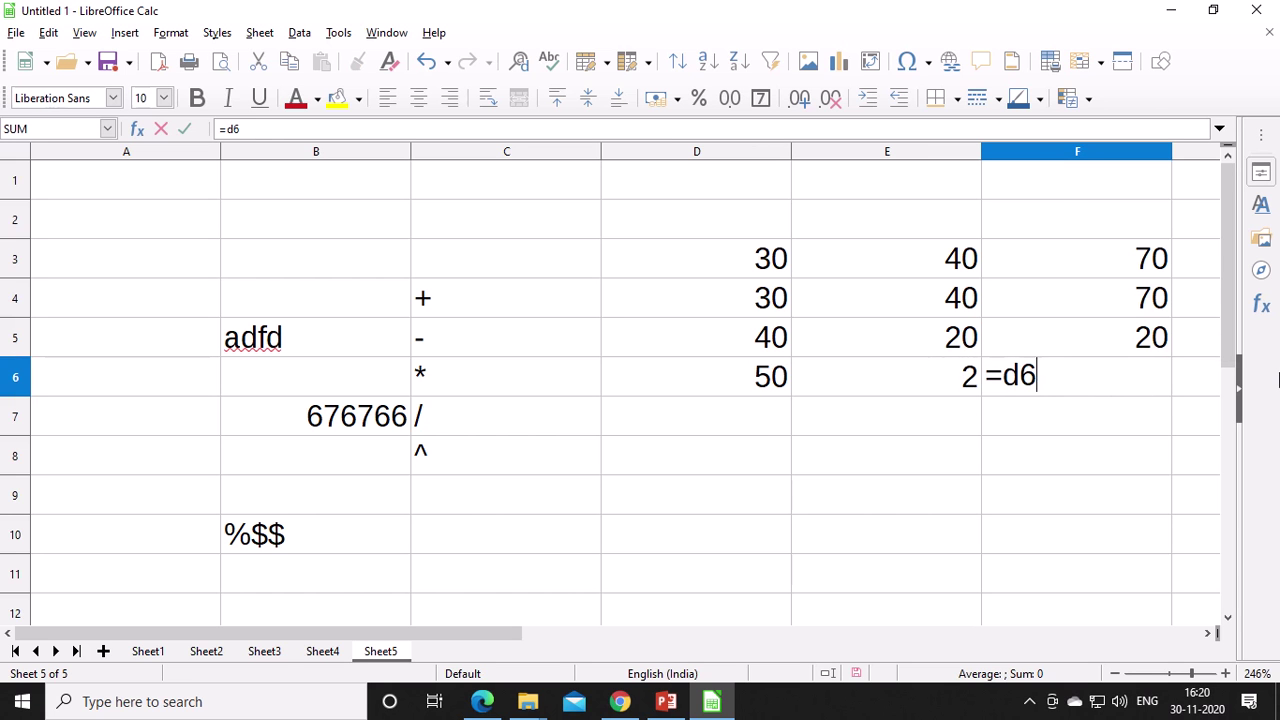
text(*E6)
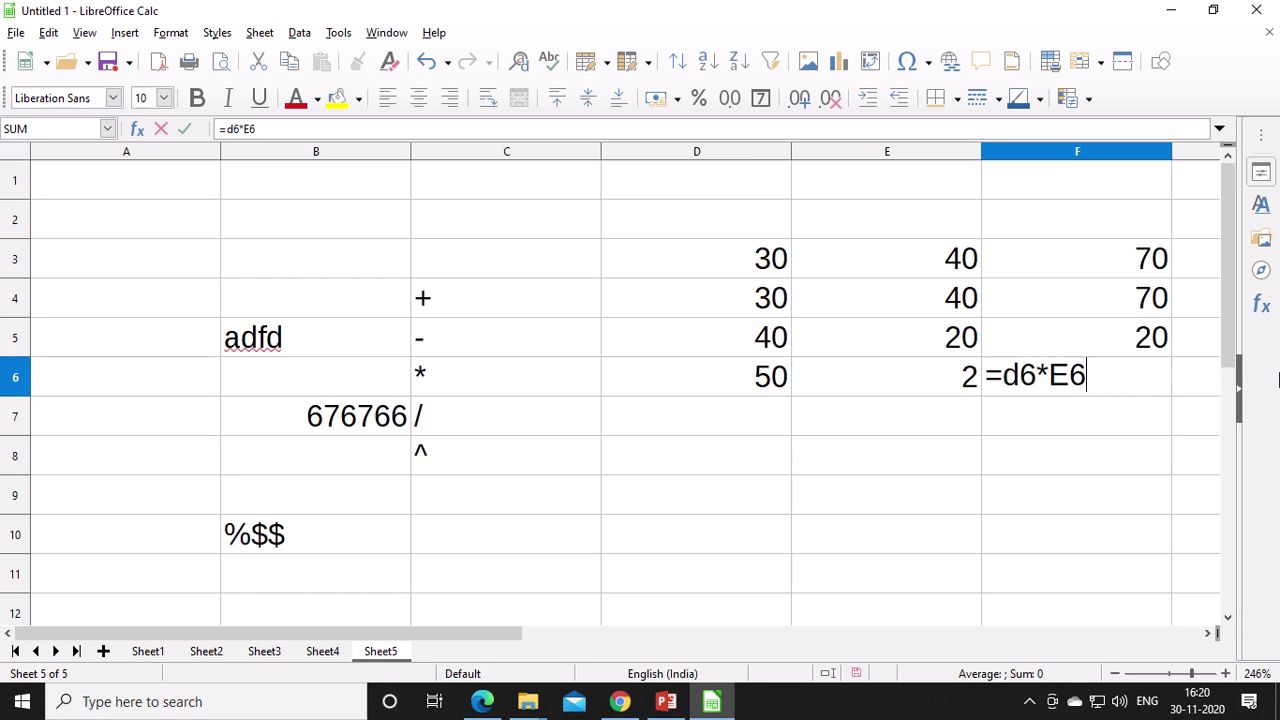
key(Return)
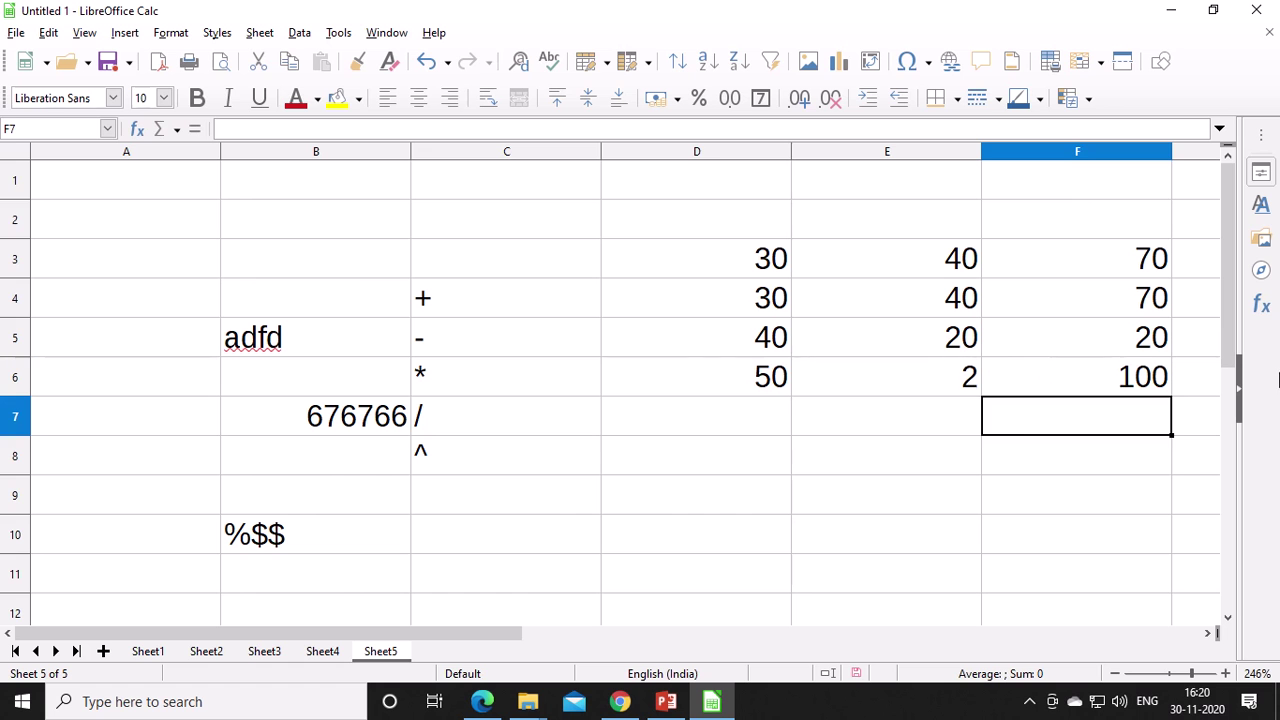
Step: Centre-align the operator symbols in cells C4 to C8
click(718, 425)
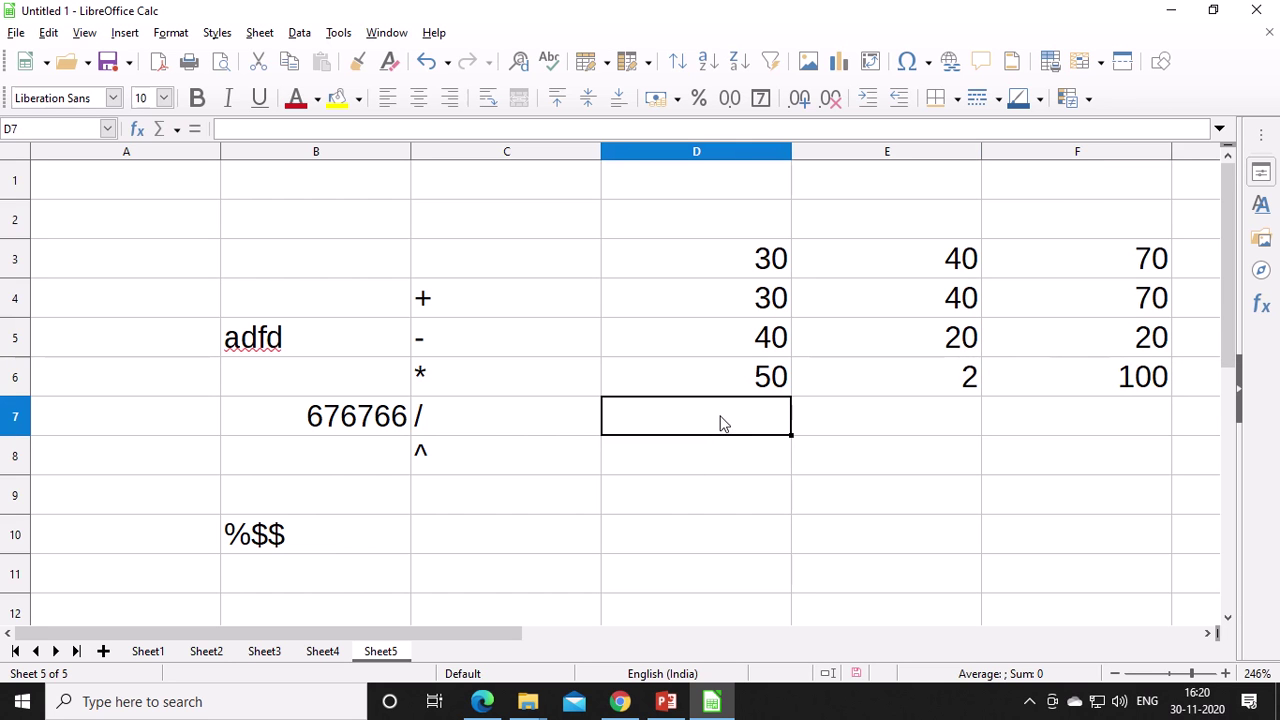
drag(491, 297, 503, 453)
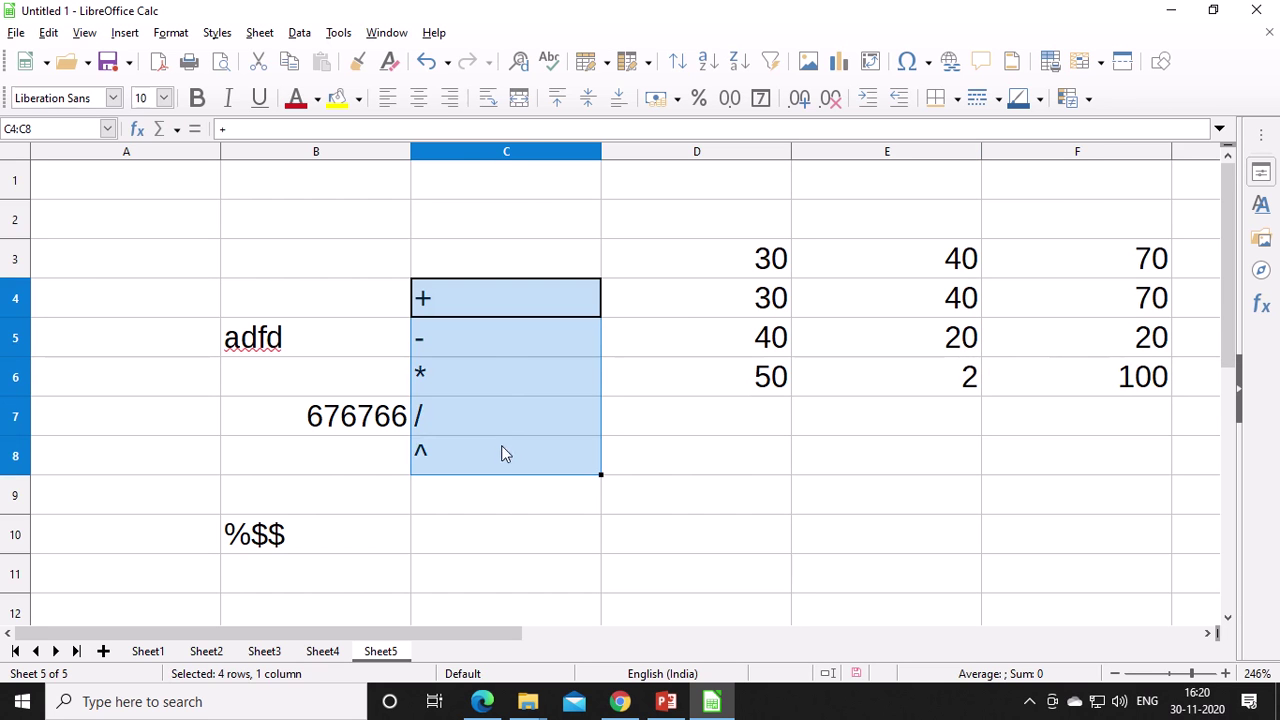
click(419, 97)
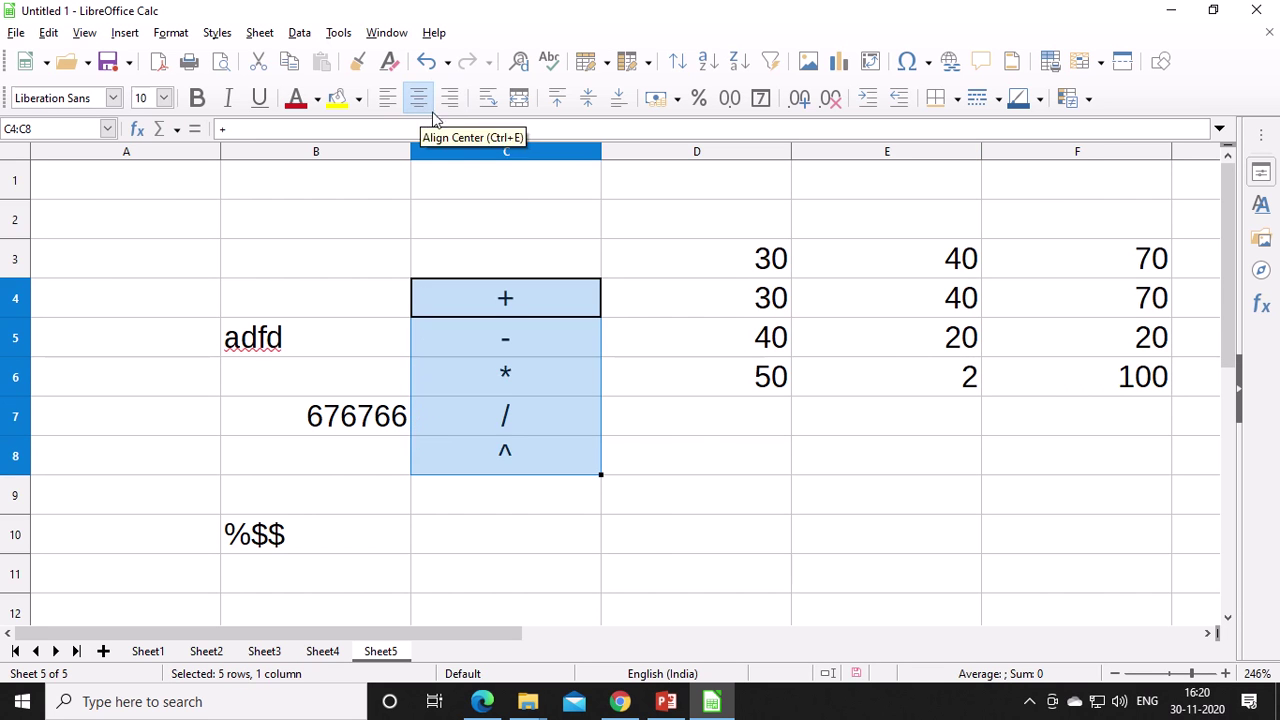
Step: Enter 100 in cell D7 and 2 in cell E7 in the division sign's row
click(686, 416)
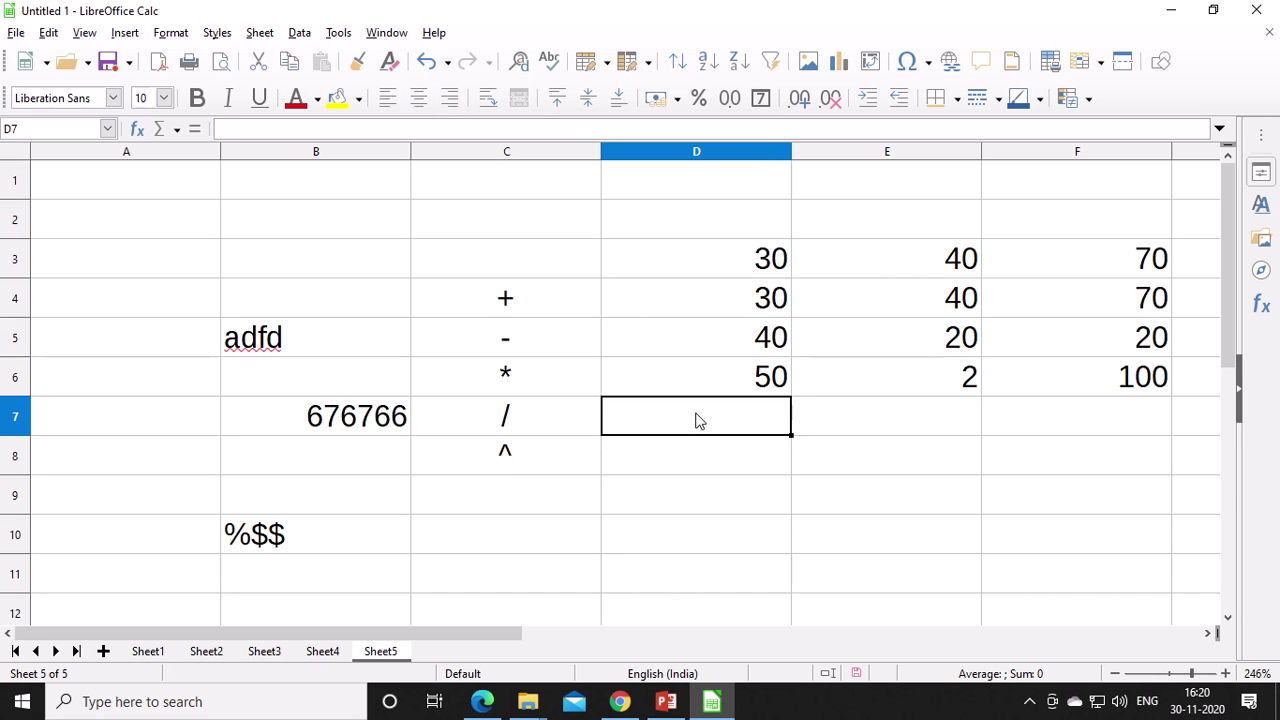
text(100)
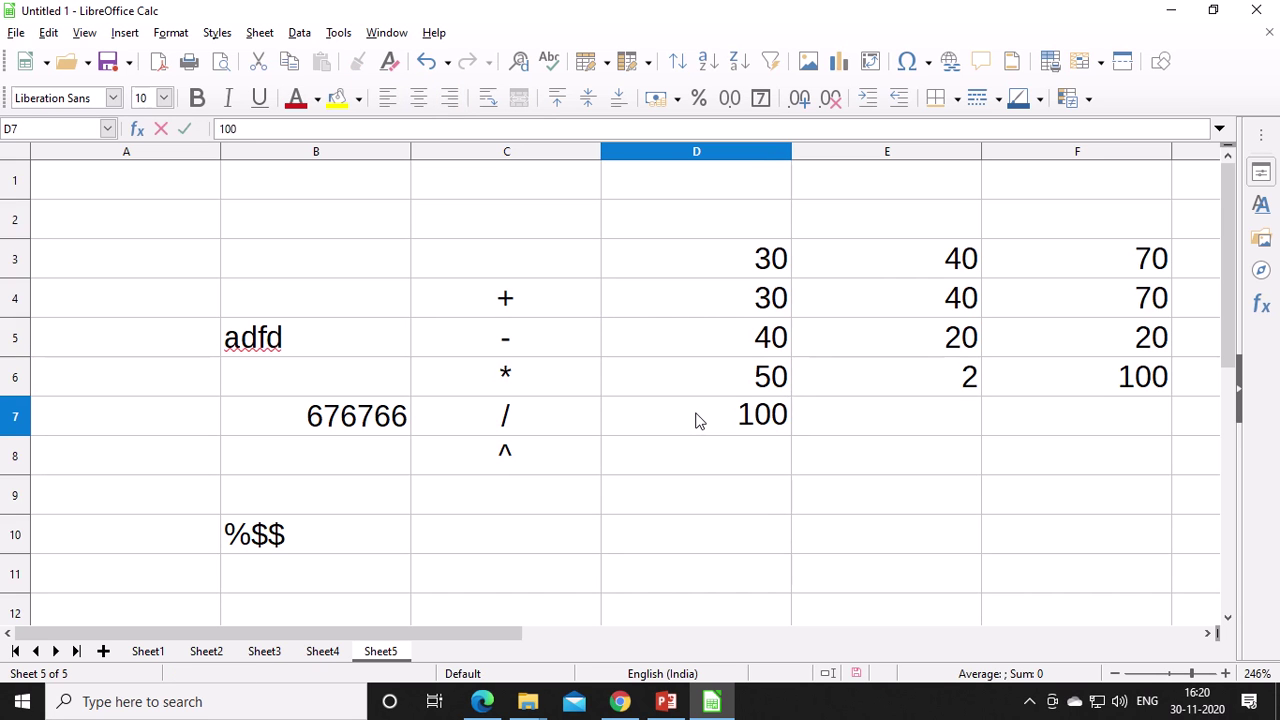
key(Tab)
text(2)
key(Tab)
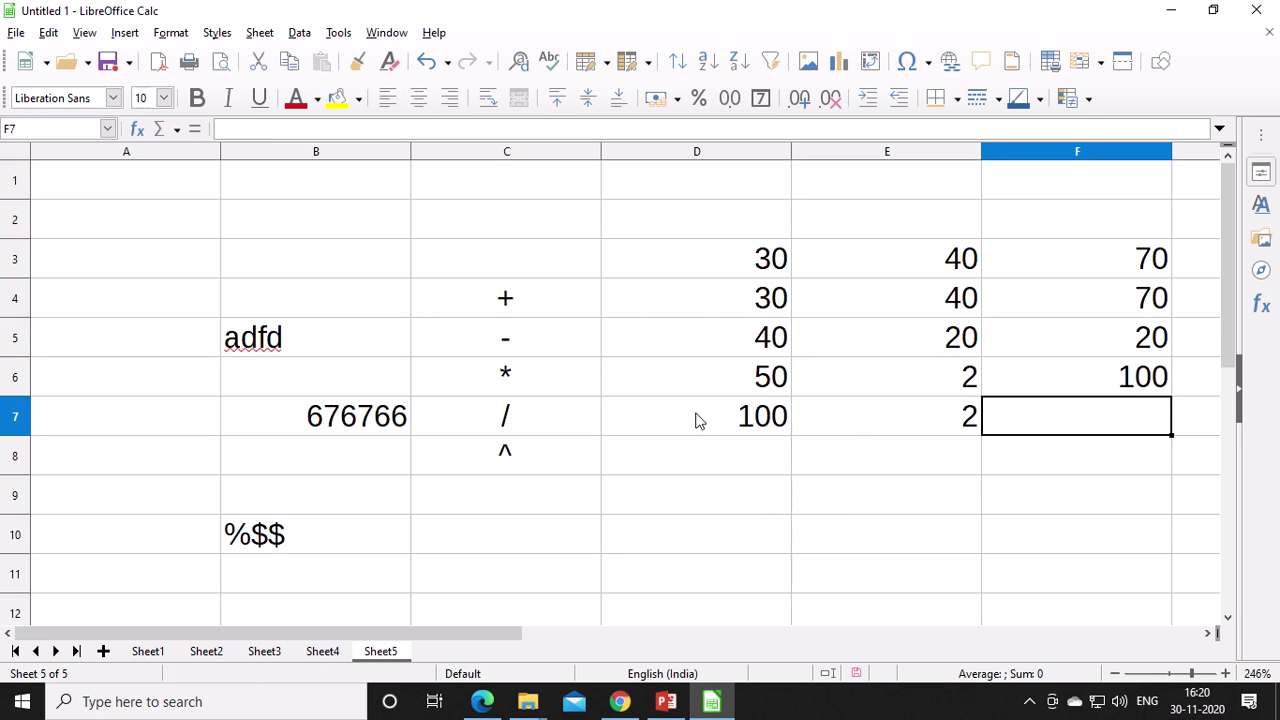
Step: Divide the two row 7 numbers in cell F7 with the constant formula =100/2
text(=100/)
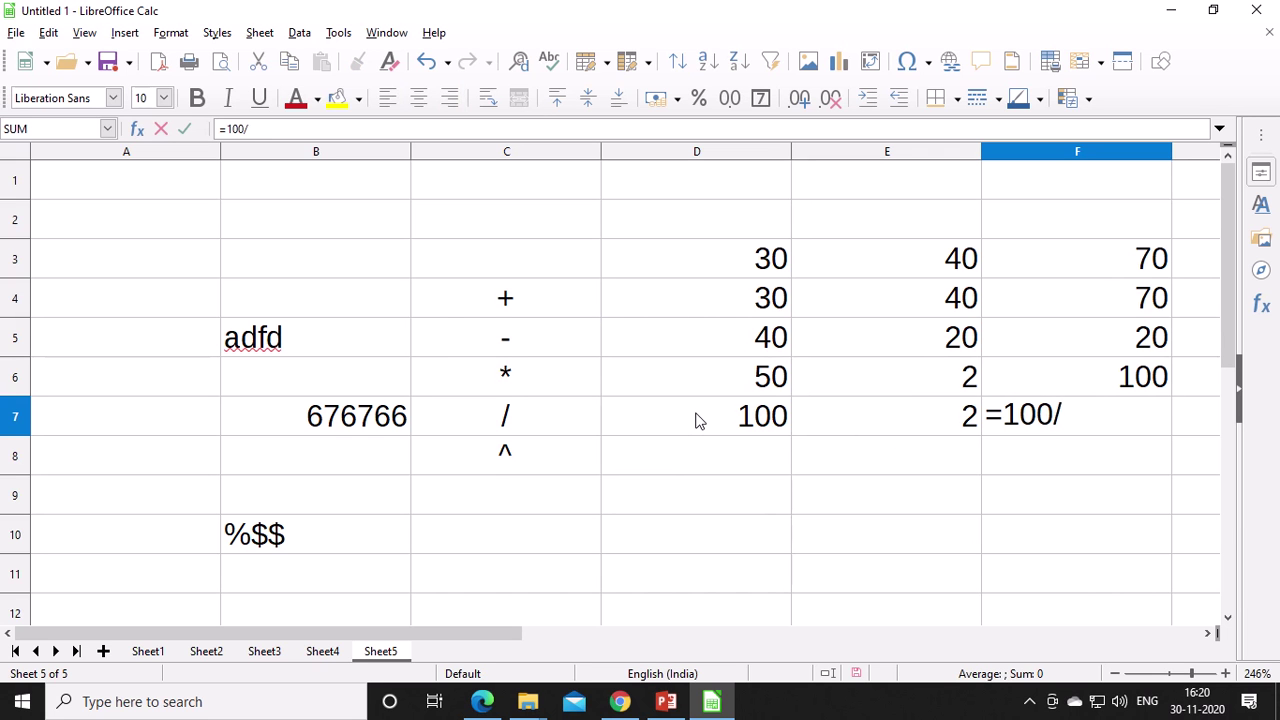
text(2)
key(Return)
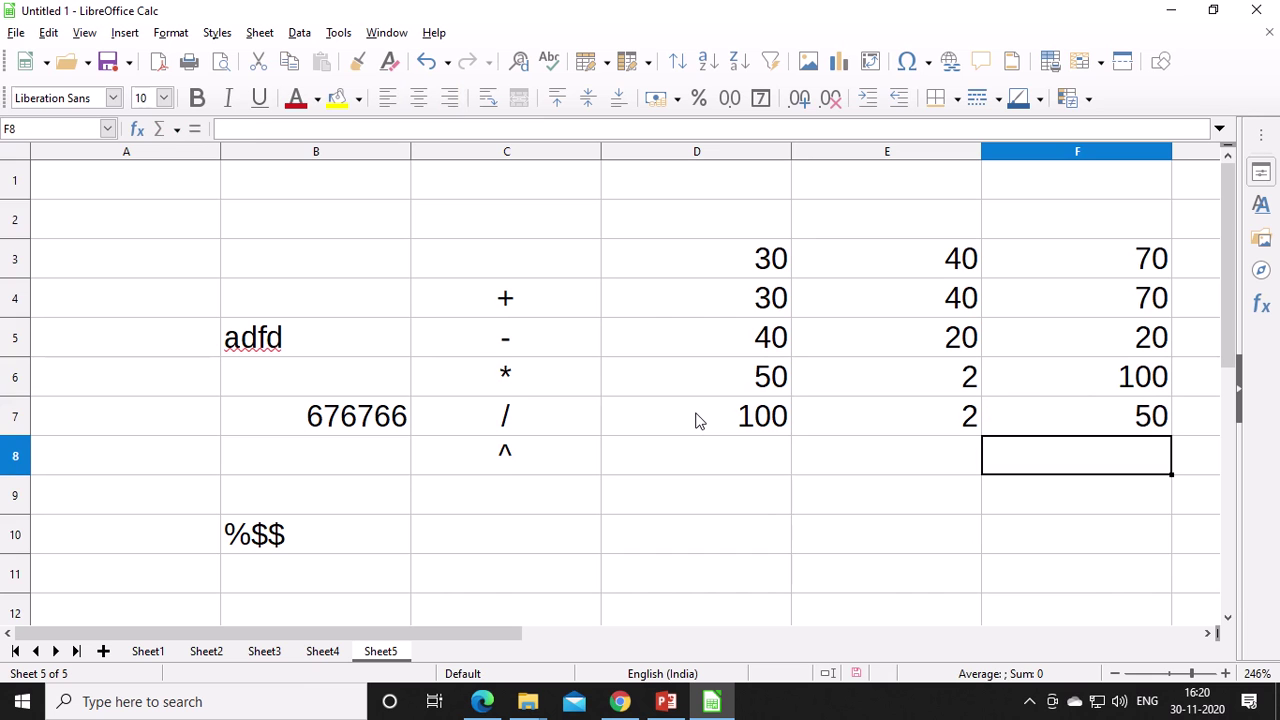
Step: Divide D7 by E7 in cell F8 with the cell-reference formula =D7/E7
text(=)
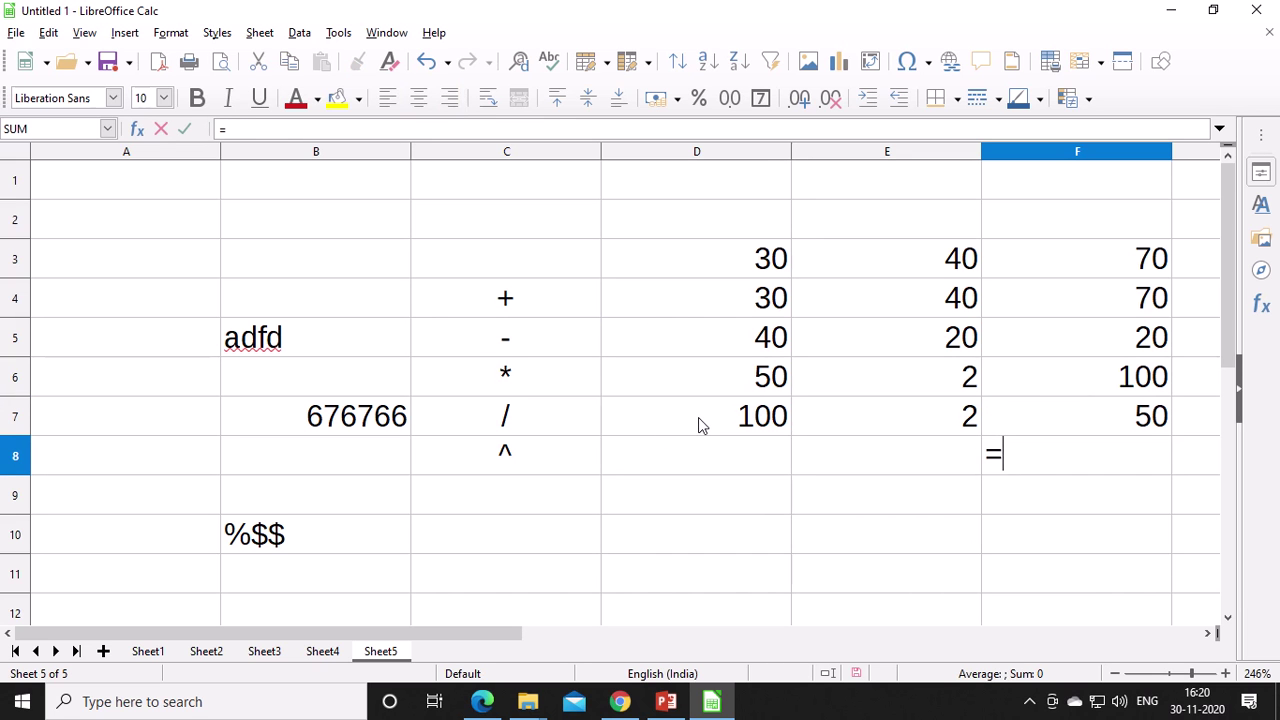
click(698, 420)
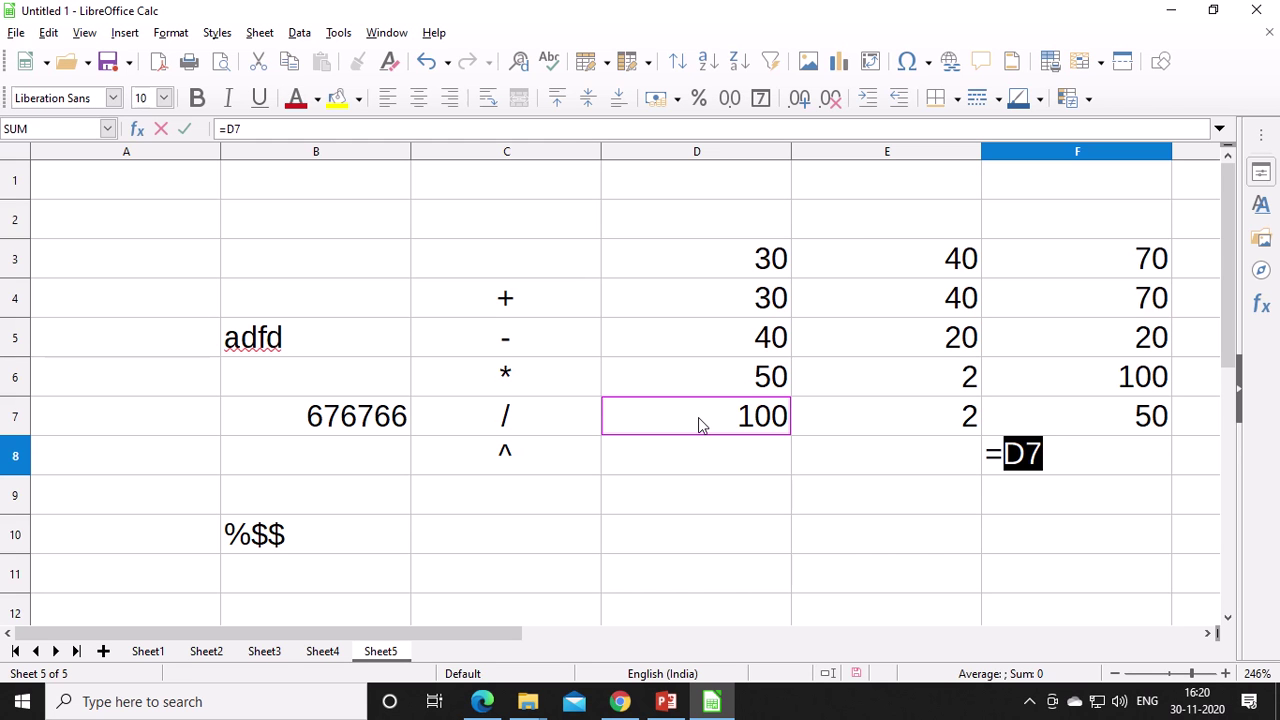
key(Right)
key(BackSpace)
key(BackSpace)
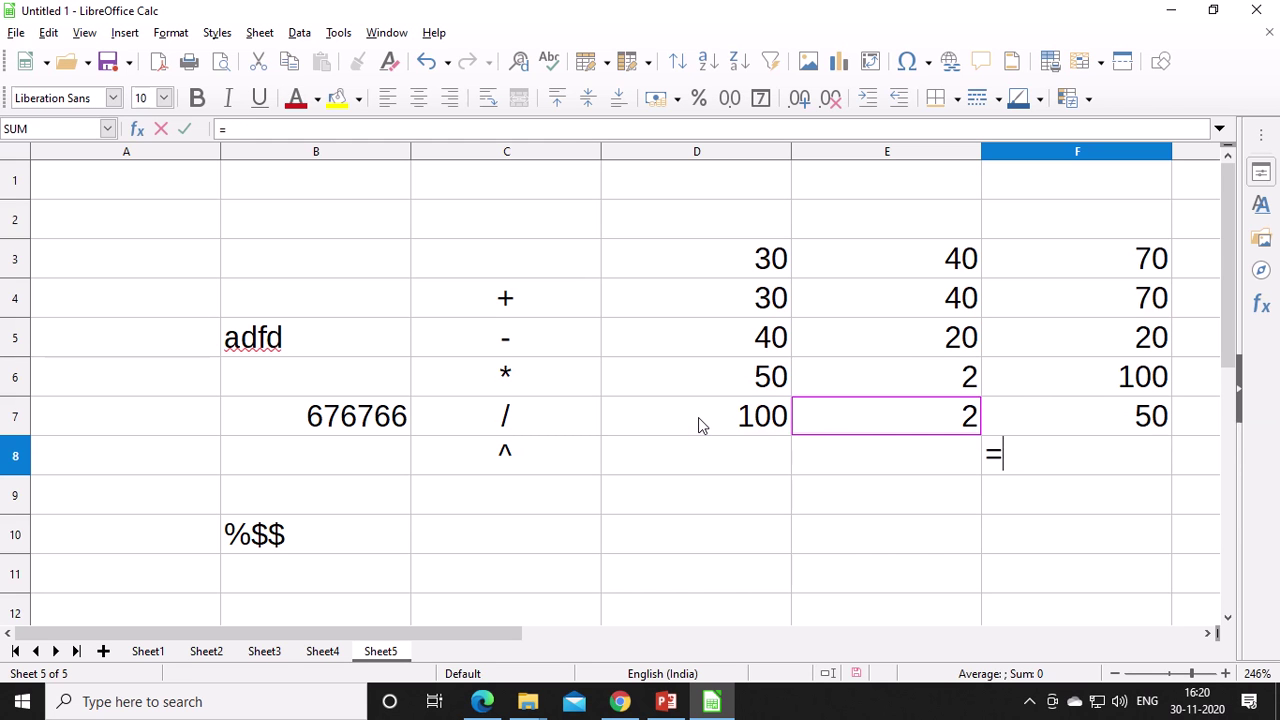
text(d7/)
click(902, 417)
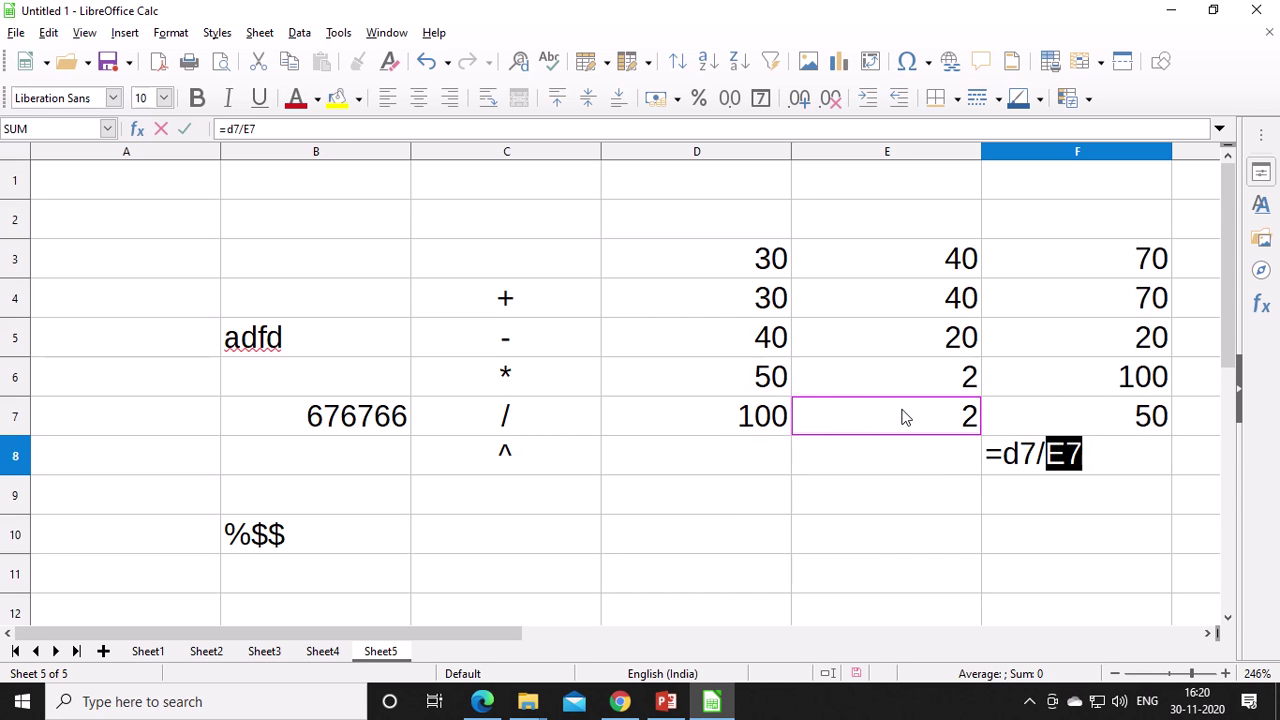
key(Return)
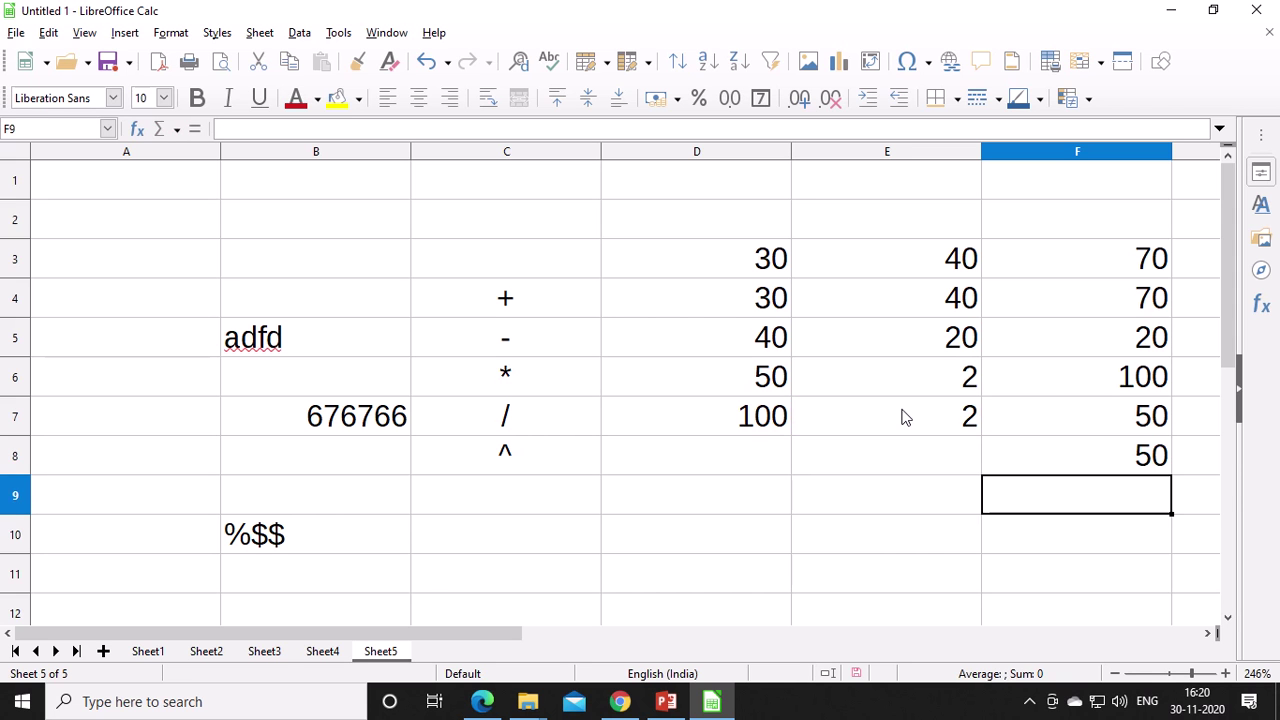
Step: Compare the division formulas in cells F7 and F8, and clear cell F8
click(1120, 458)
key(Up)
key(Down)
click(1095, 428)
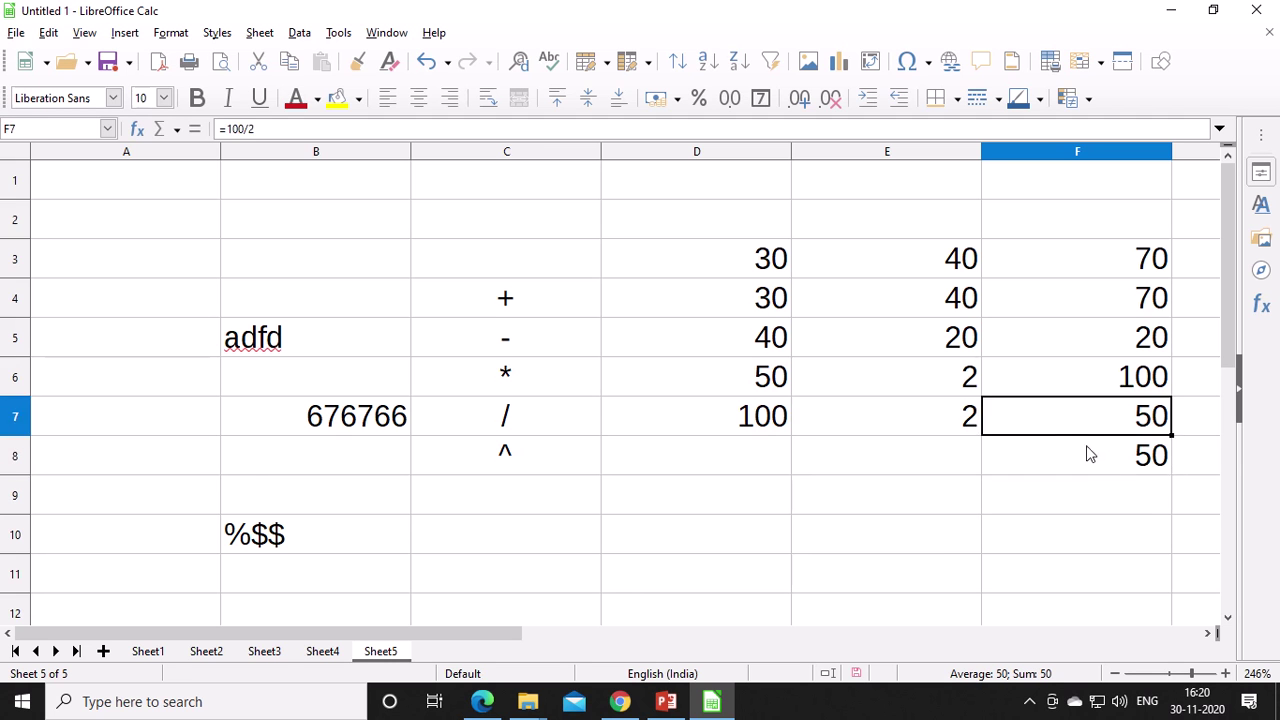
click(1086, 455)
click(1069, 426)
click(1052, 472)
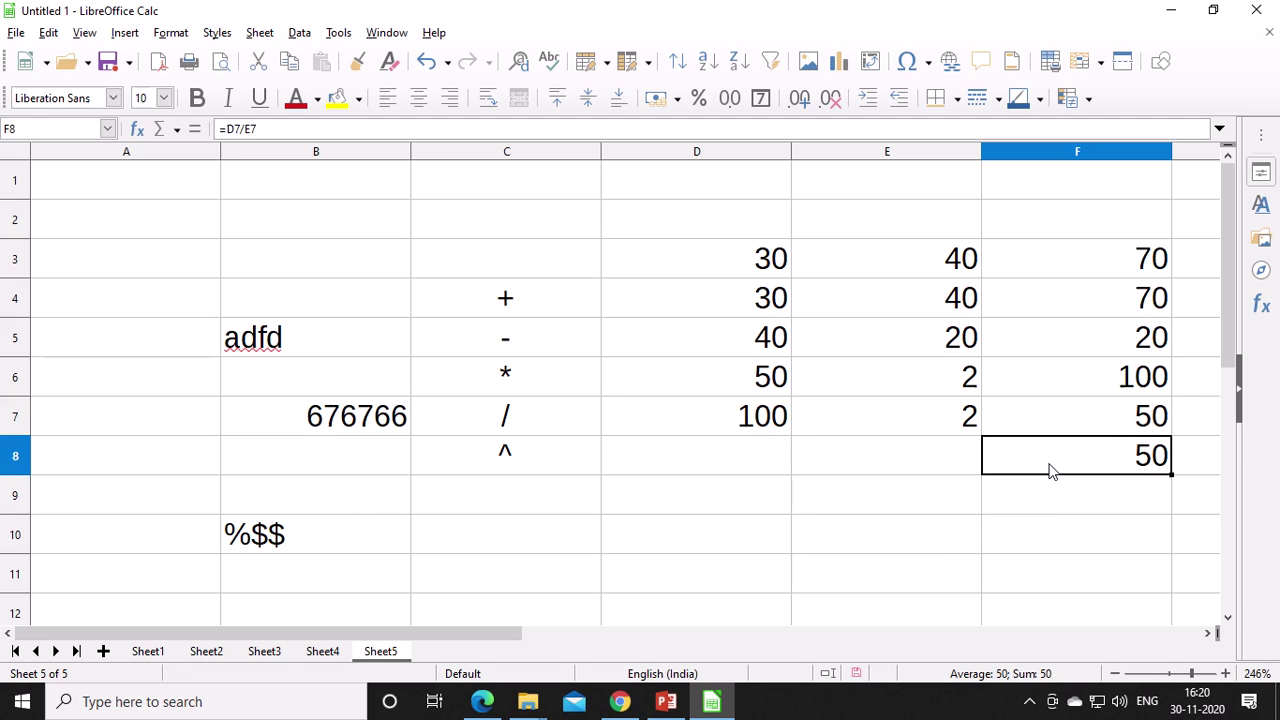
key(Delete)
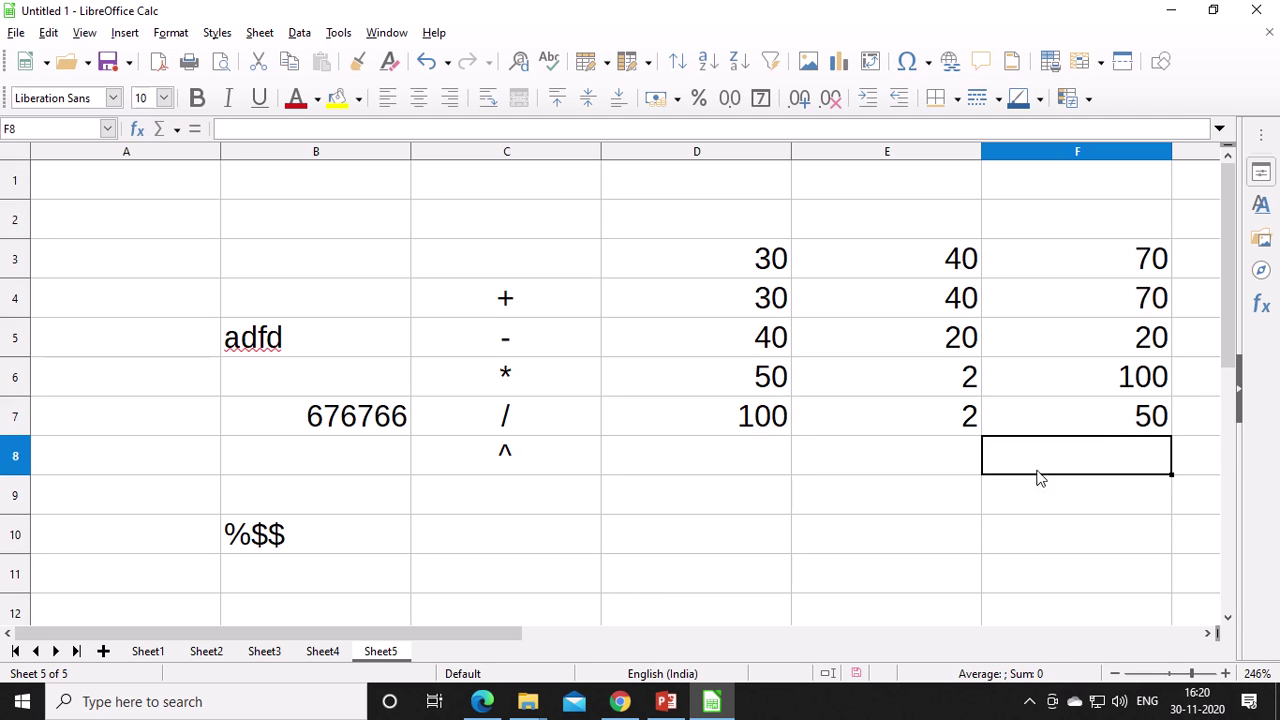
Step: Calculate 2 to the power of 3 in cell D8 with the formula =2^3
click(528, 474)
click(726, 470)
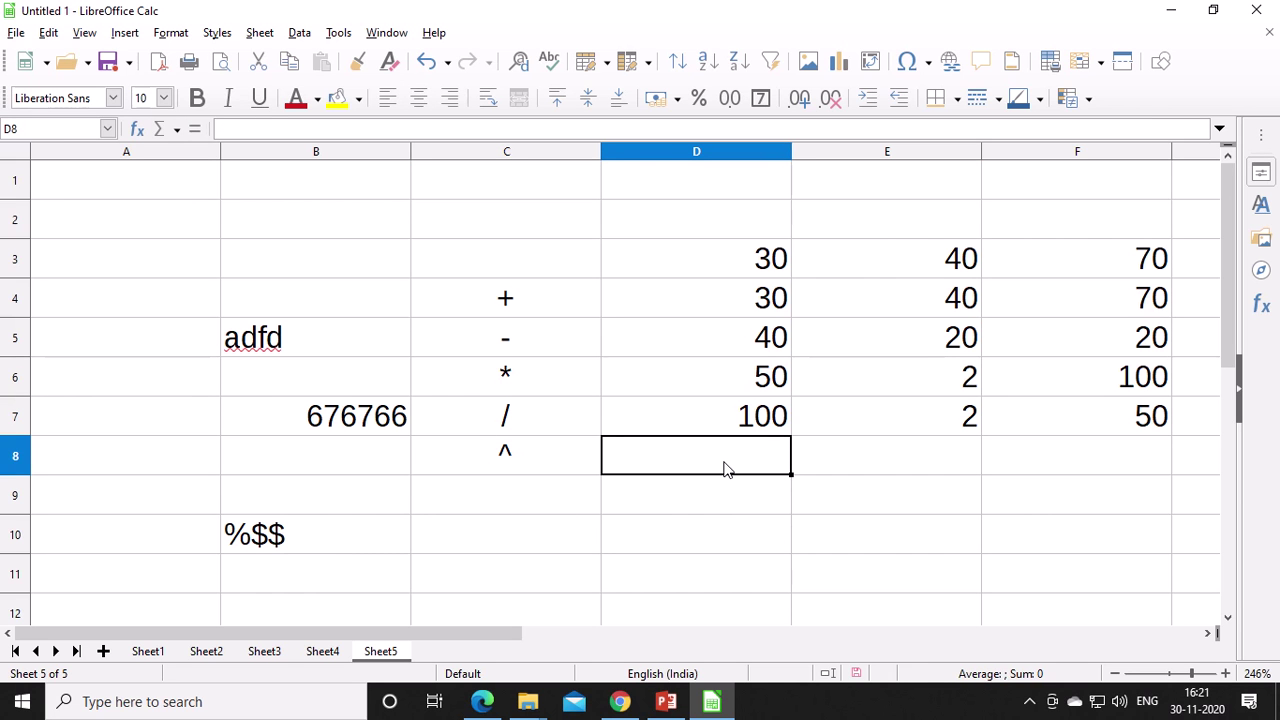
text(=23)
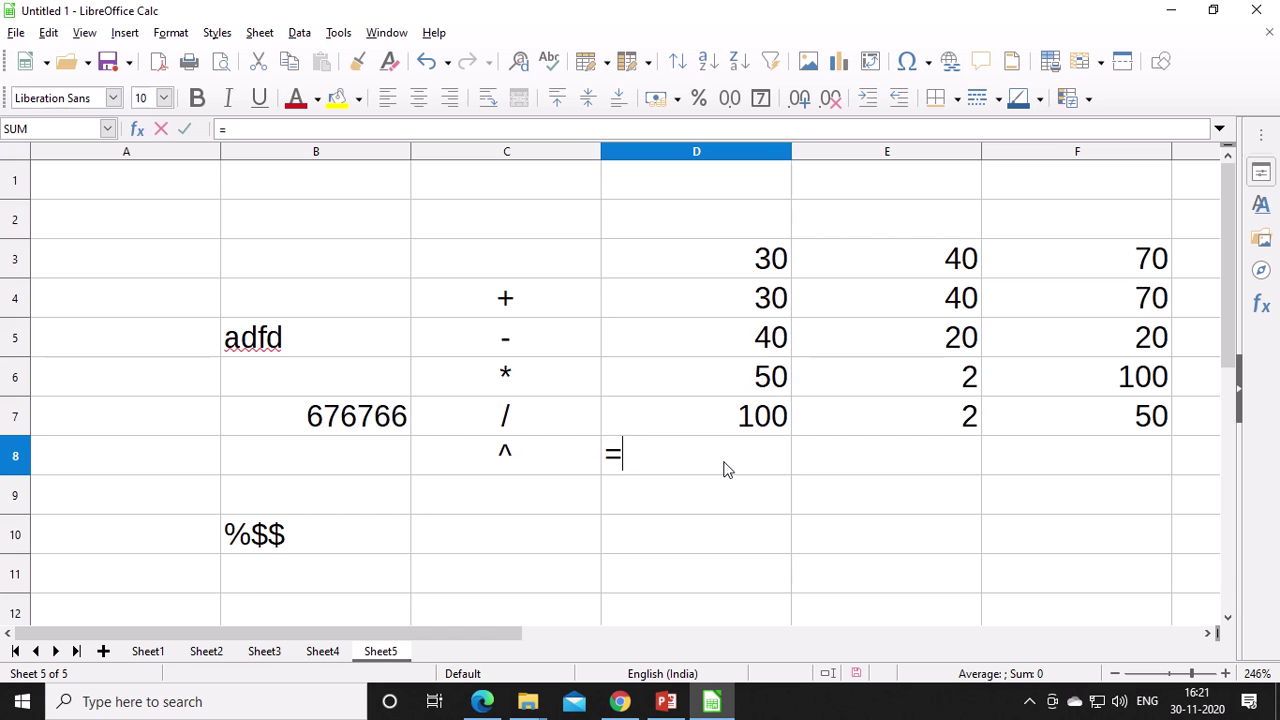
key(BackSpace)
key(BackSpace)
key(BackSpace)
text(=2^3)
key(Return)
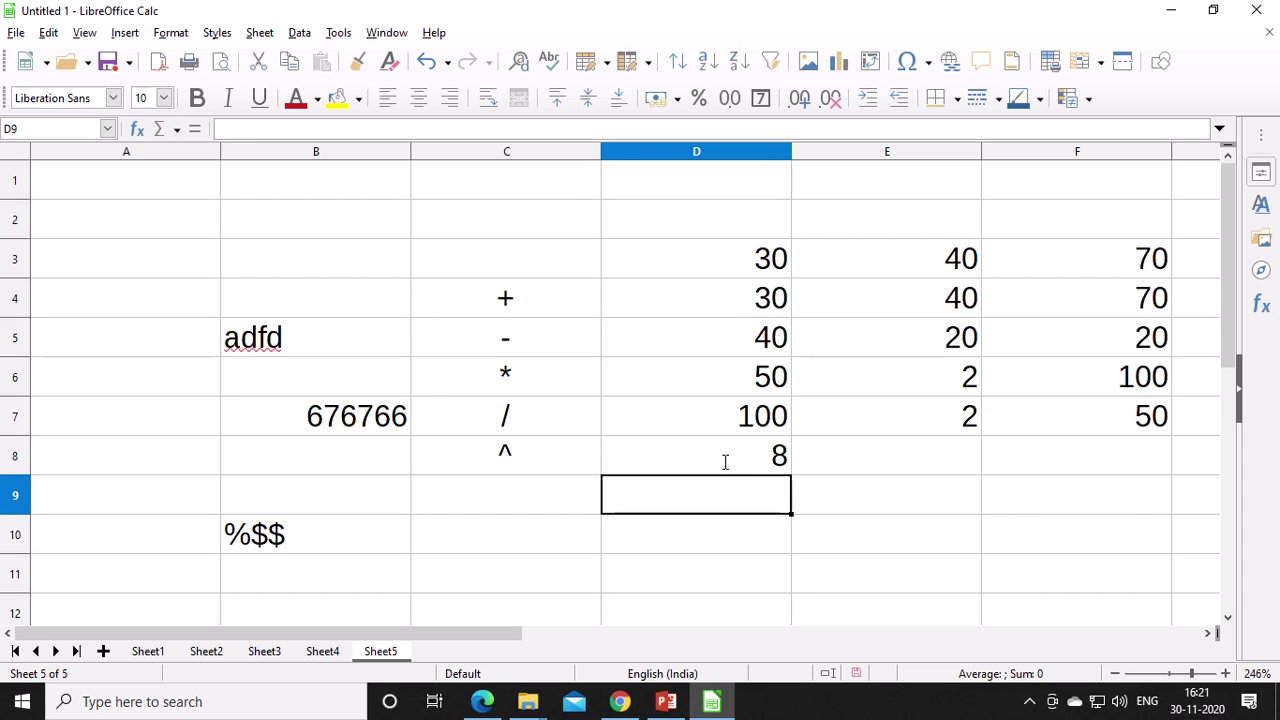
Step: Calculate 3 to the power of 3 in cell E8 with the formula =3^3
click(850, 465)
text(=3)
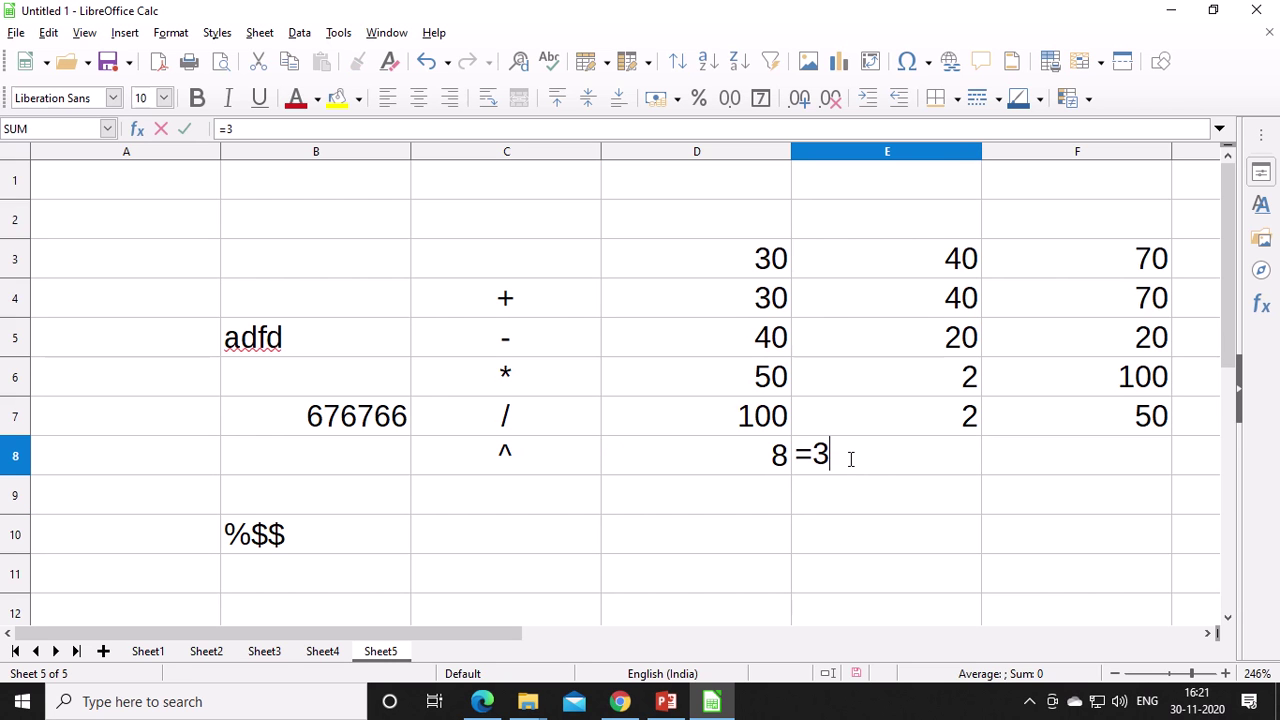
text(^3)
key(Return)
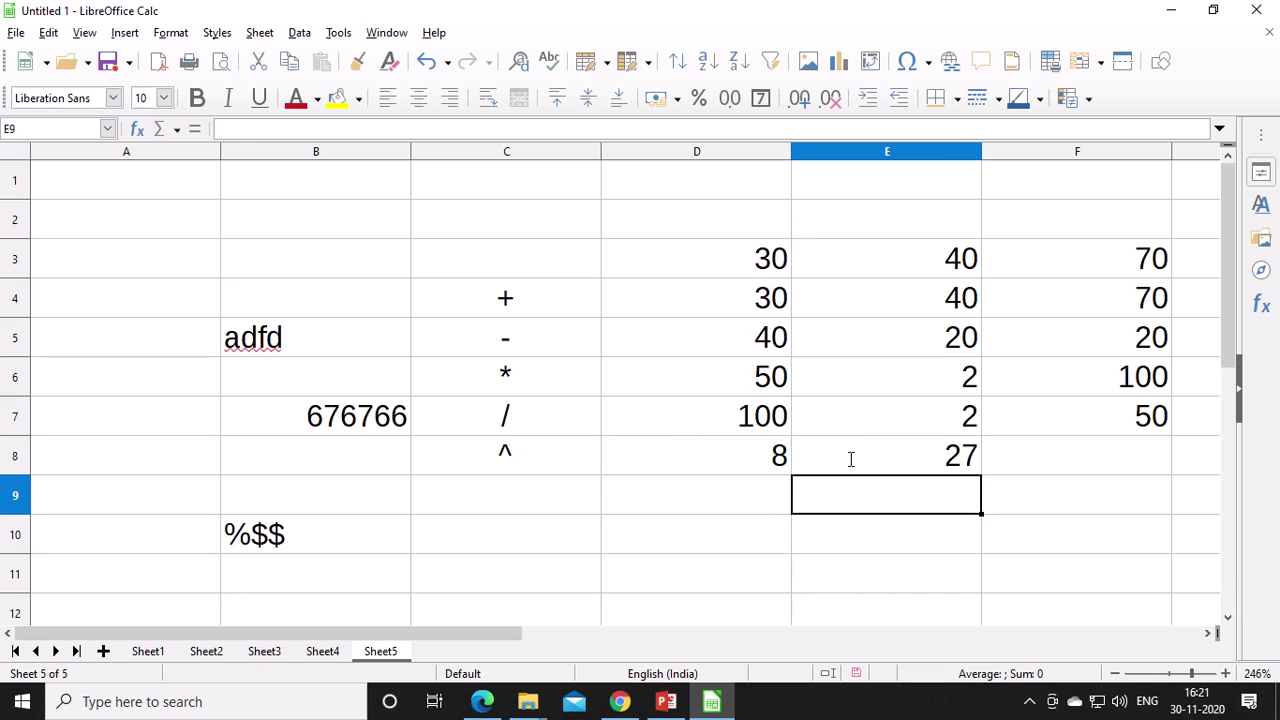
Step: Calculate 4 to the power of 3 in cell F8 with the formula =4^3
click(850, 459)
key(Right)
text(-=)
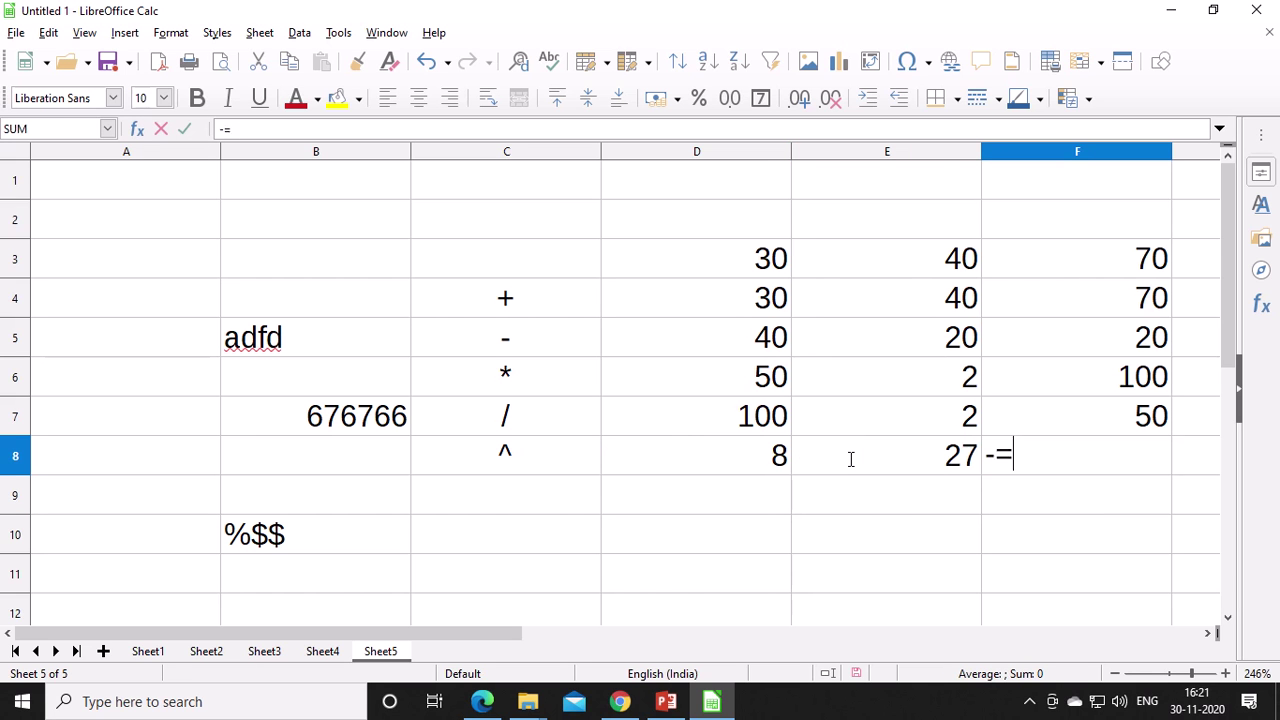
key(BackSpace)
key(BackSpace)
text(-)
key(BackSpace)
text(=4^)
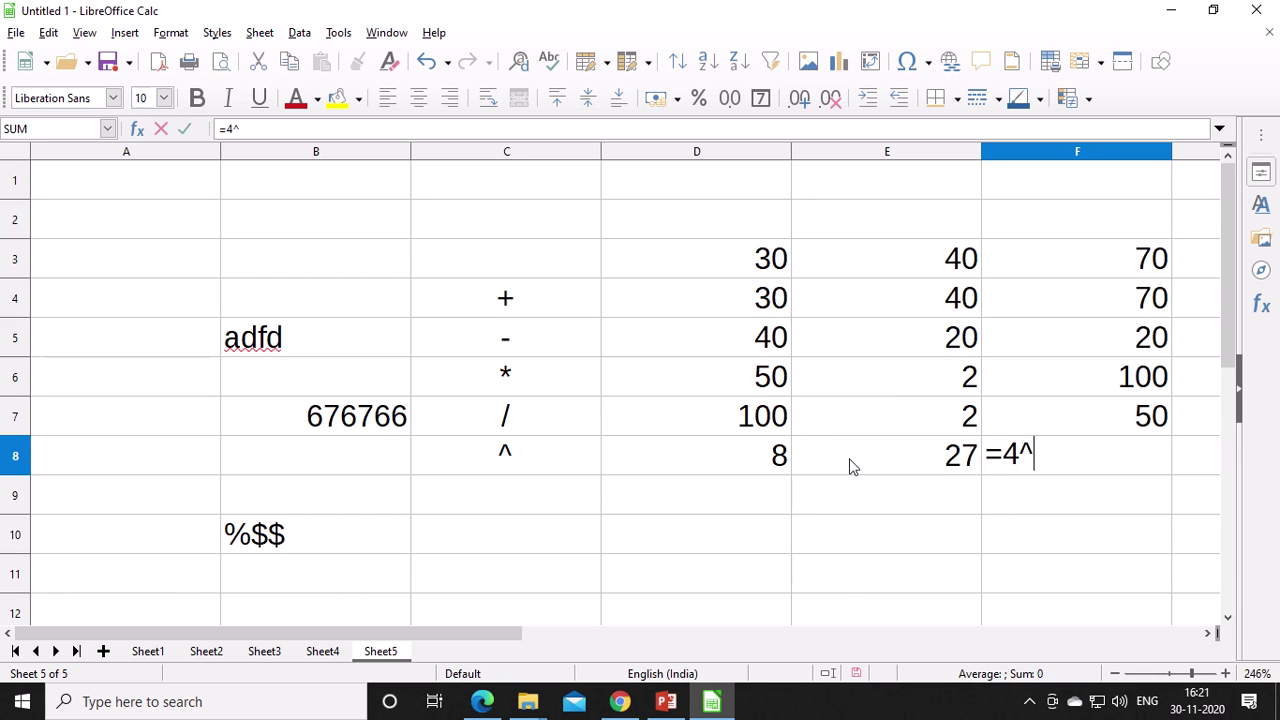
text(3)
key(Return)
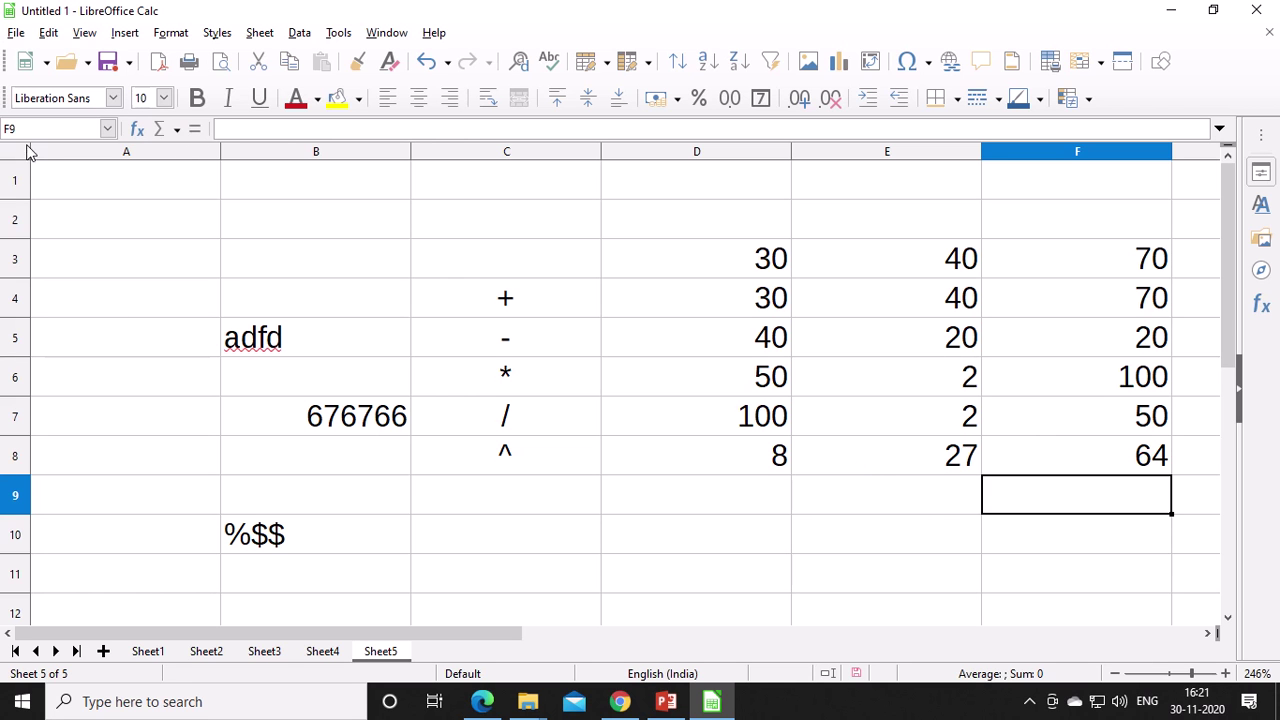
Step: Exit LibreOffice without saving the changes to the untitled spreadsheet
click(18, 33)
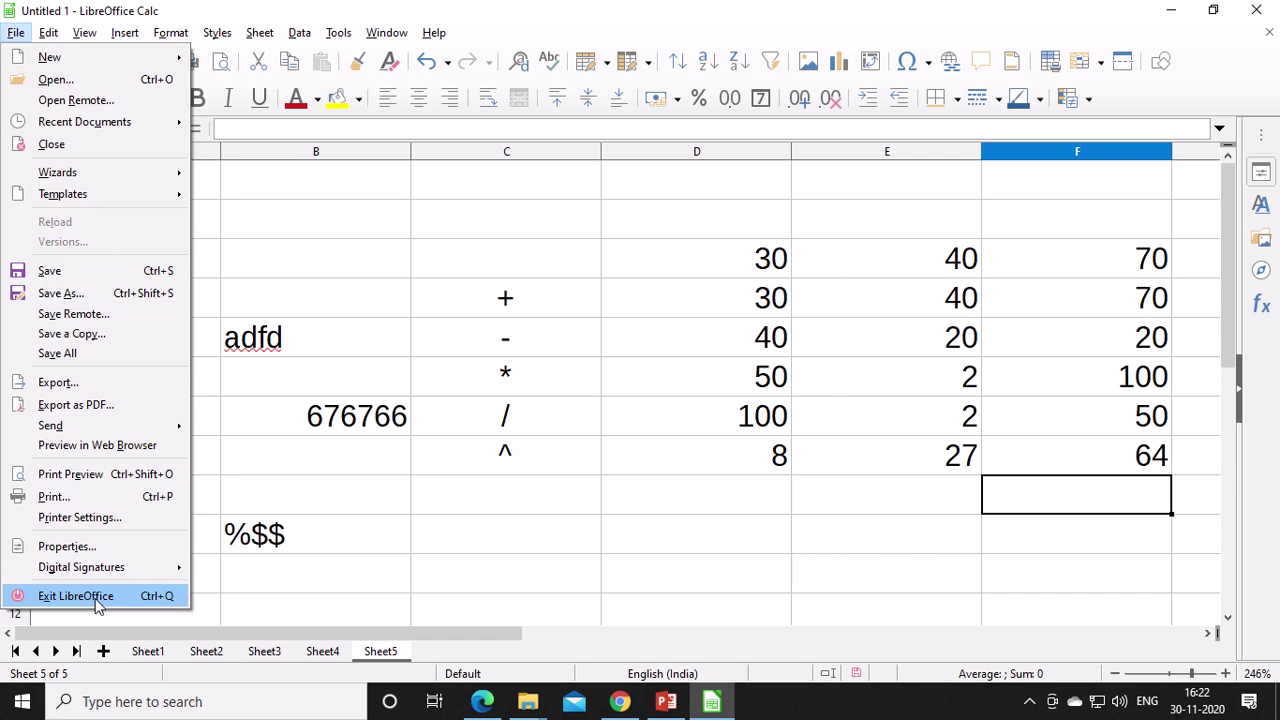
click(76, 596)
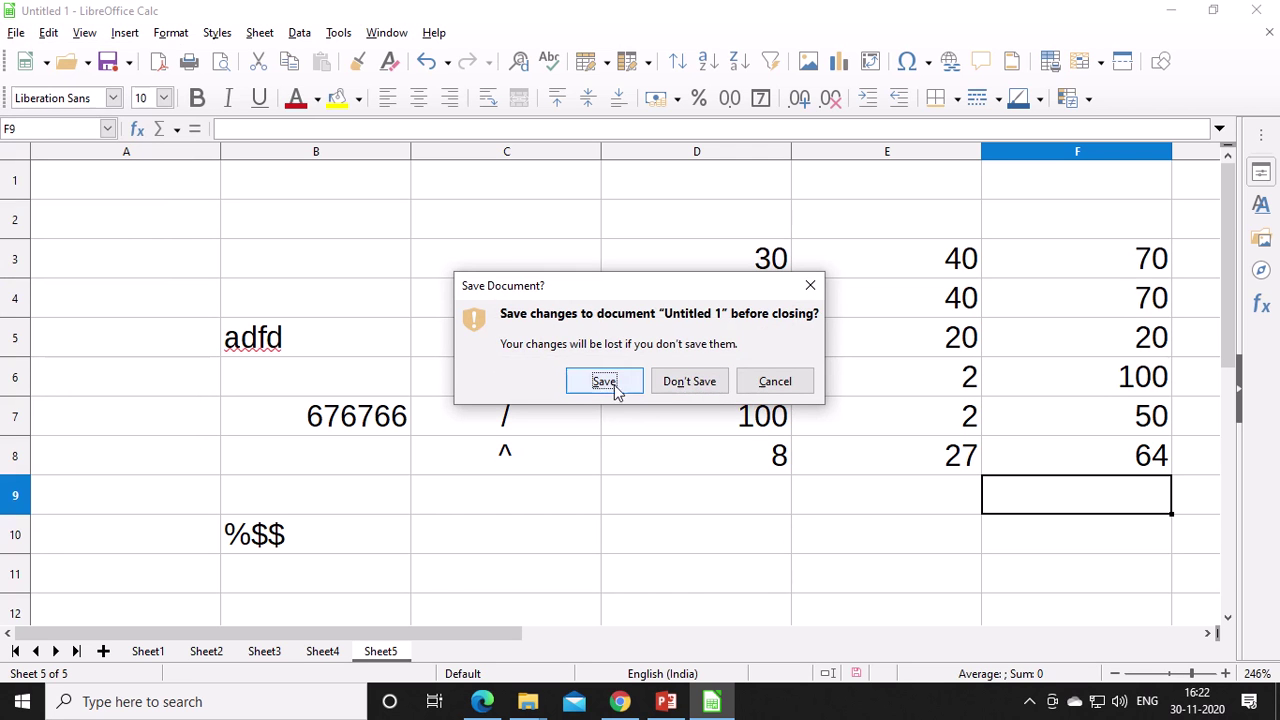
click(701, 383)
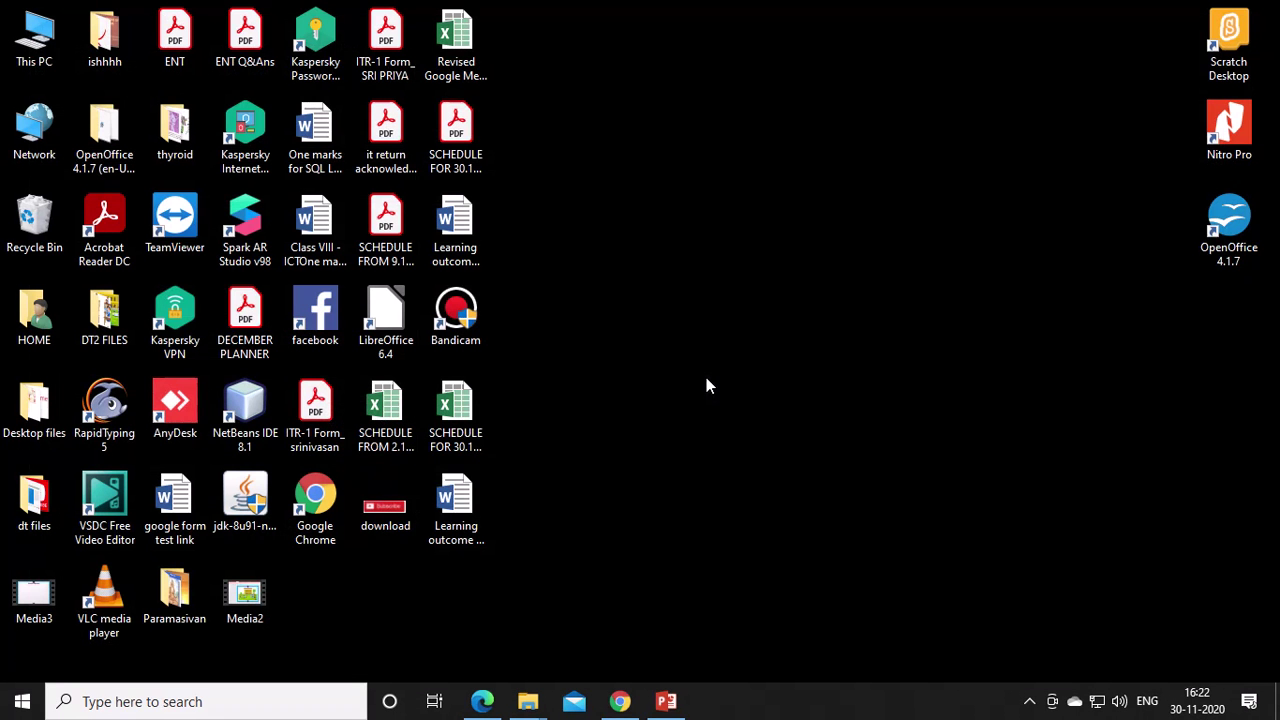
Step: Switch to the PowerPoint presentation and start its slide show from the current recap slide, "What have you learnt from this session?"
click(664, 701)
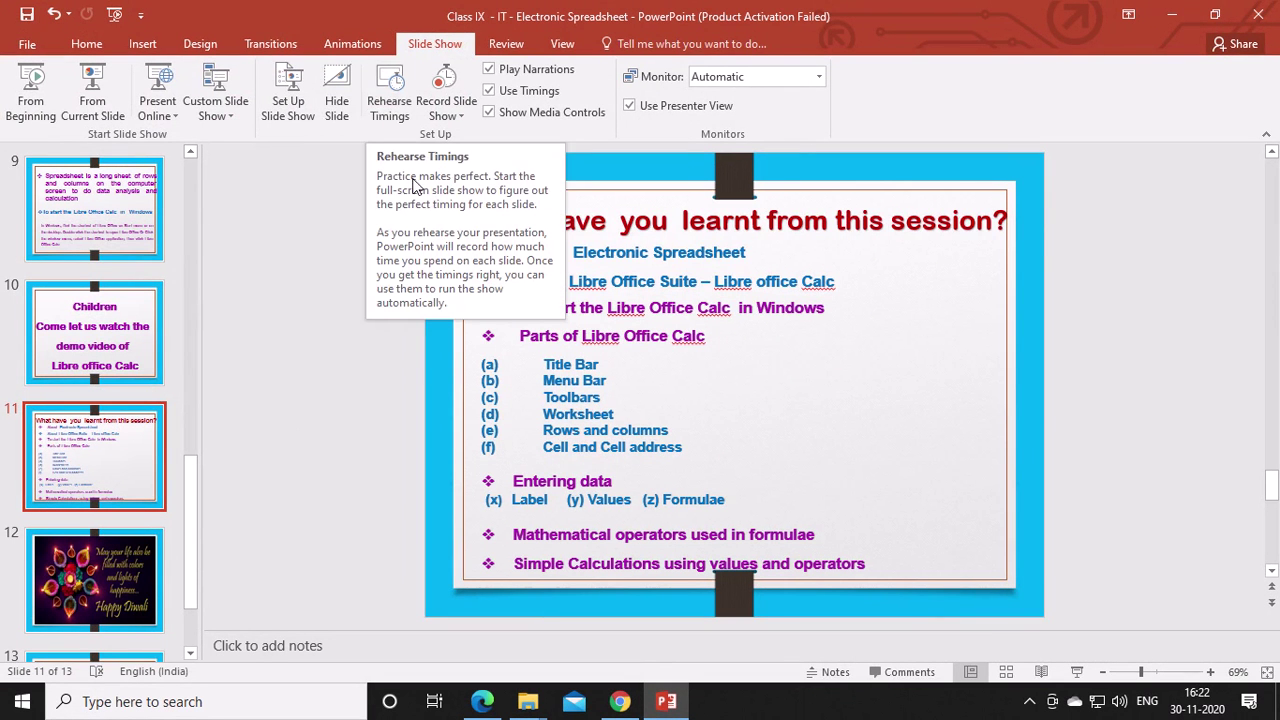
click(92, 92)
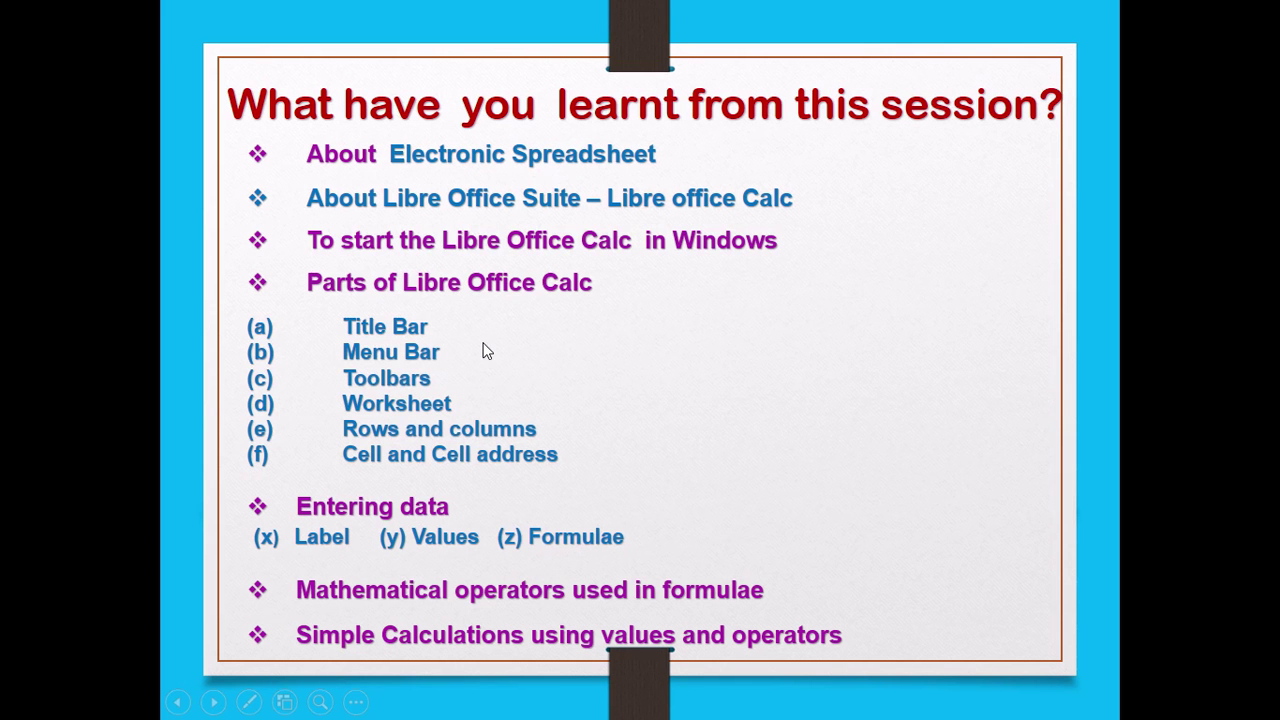